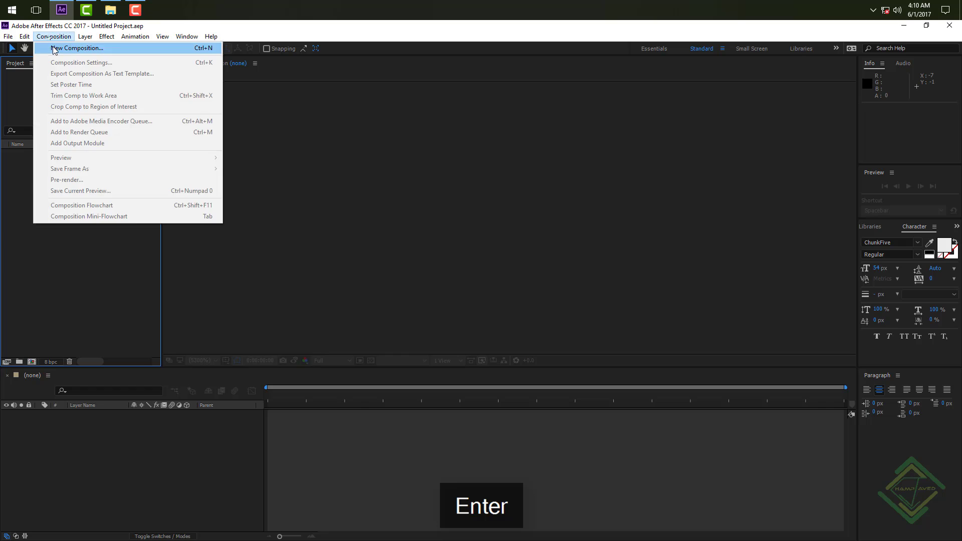
# Create a new composition using the HDV/HDTV 720 29.97 preset.
pyautogui.click(47, 45)
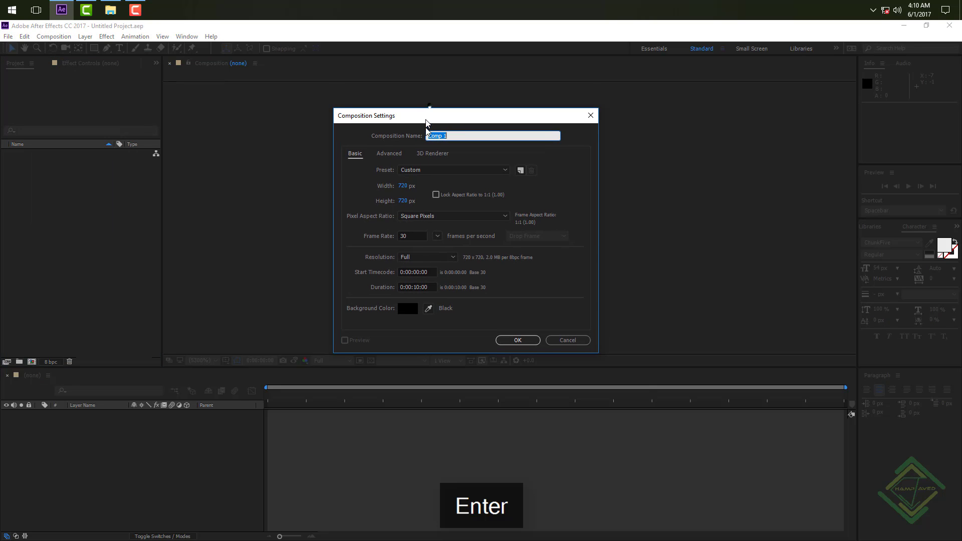
pyautogui.click(437, 170)
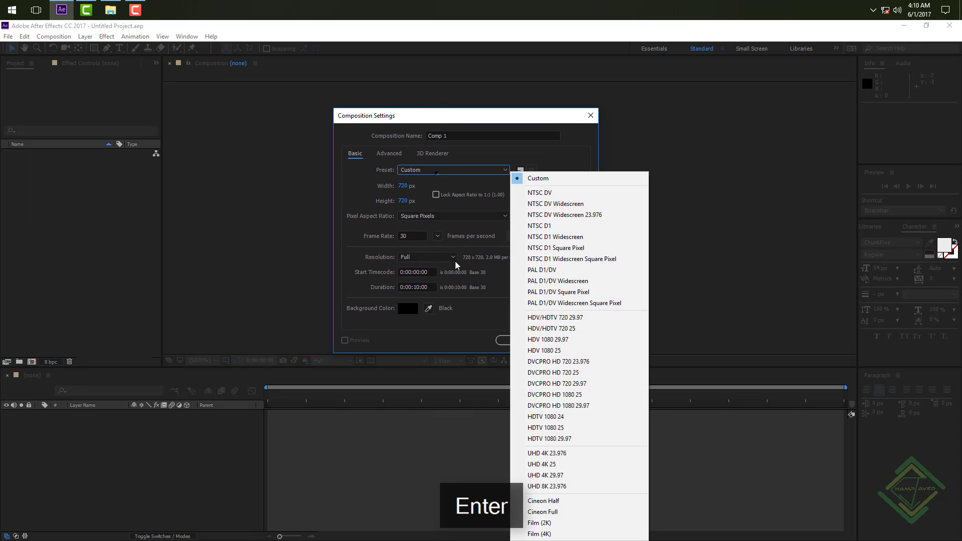
pyautogui.click(566, 318)
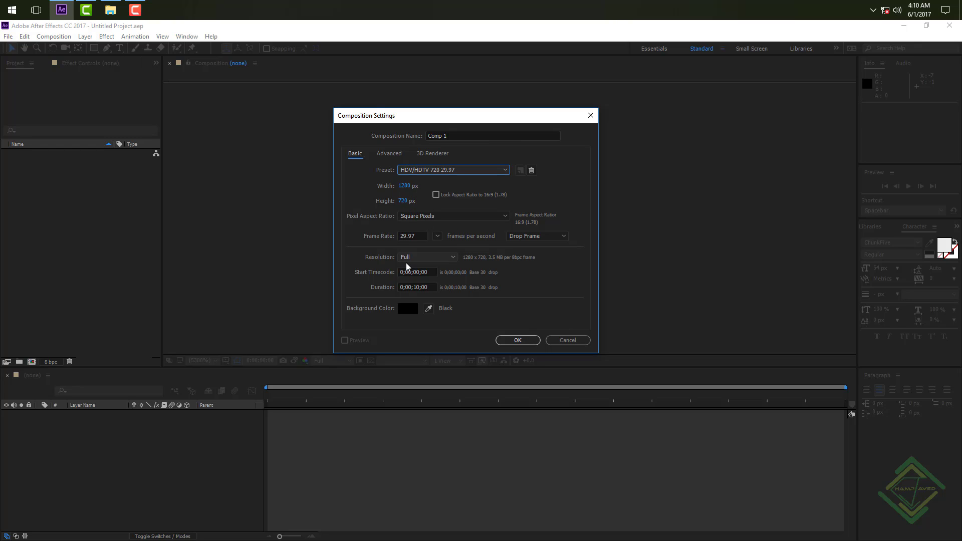
pyautogui.click(519, 341)
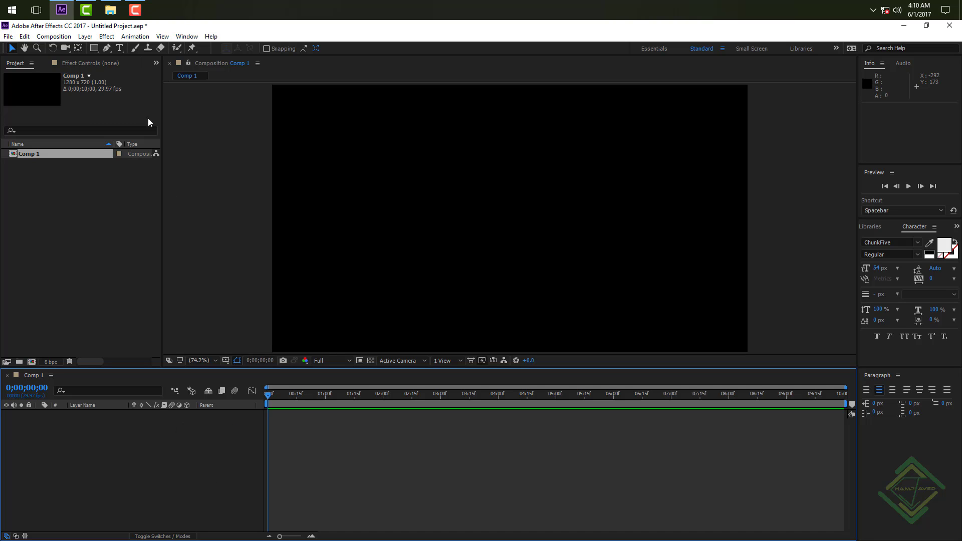
# Draw an ellipse near the center of the composition and set its path size to 50 by 50.
pyautogui.moveTo(94, 48); pyautogui.dragTo(137, 71)
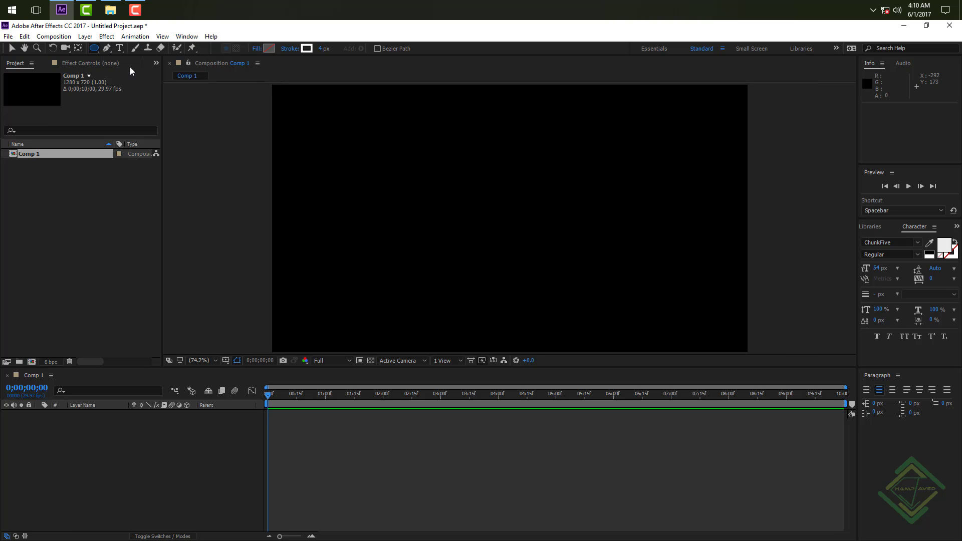
pyautogui.moveTo(537, 215); pyautogui.dragTo(503, 190)
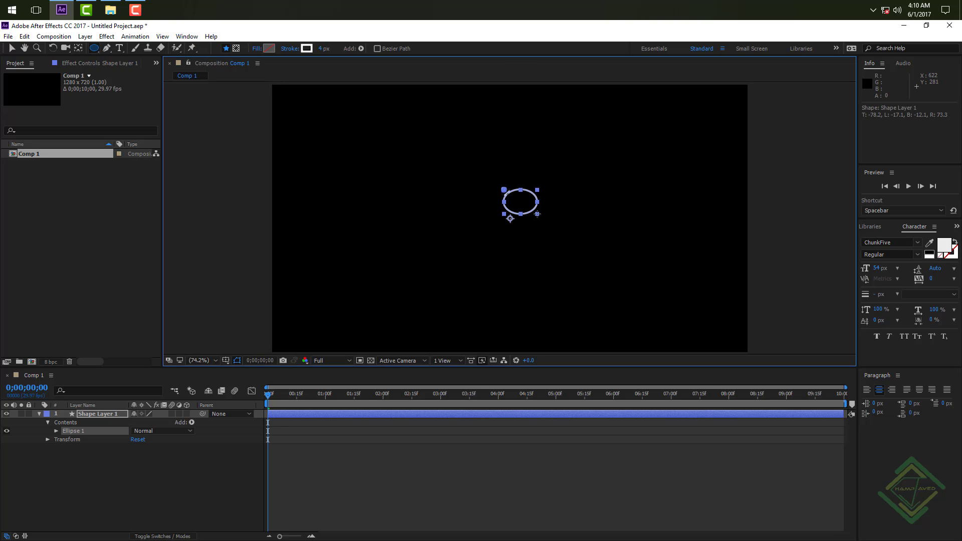
pyautogui.click(55, 431)
pyautogui.click(65, 440)
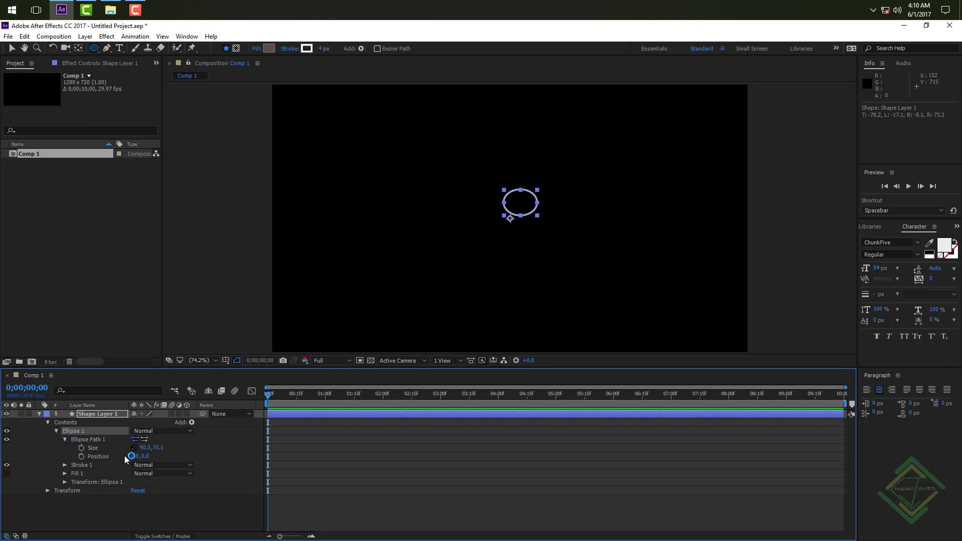
pyautogui.click(145, 447)
pyautogui.write('50')
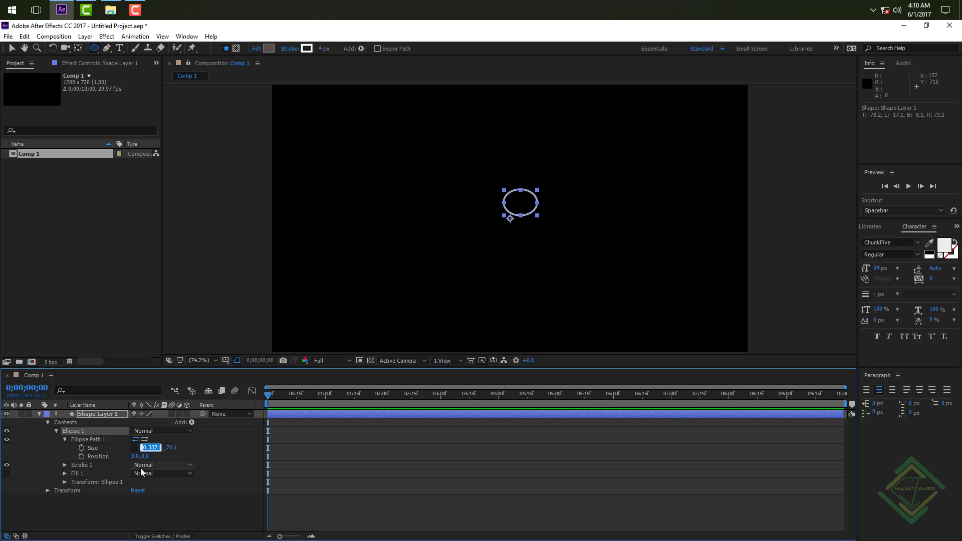
pyautogui.press('Tab')
pyautogui.write('50')
pyautogui.press('Return')
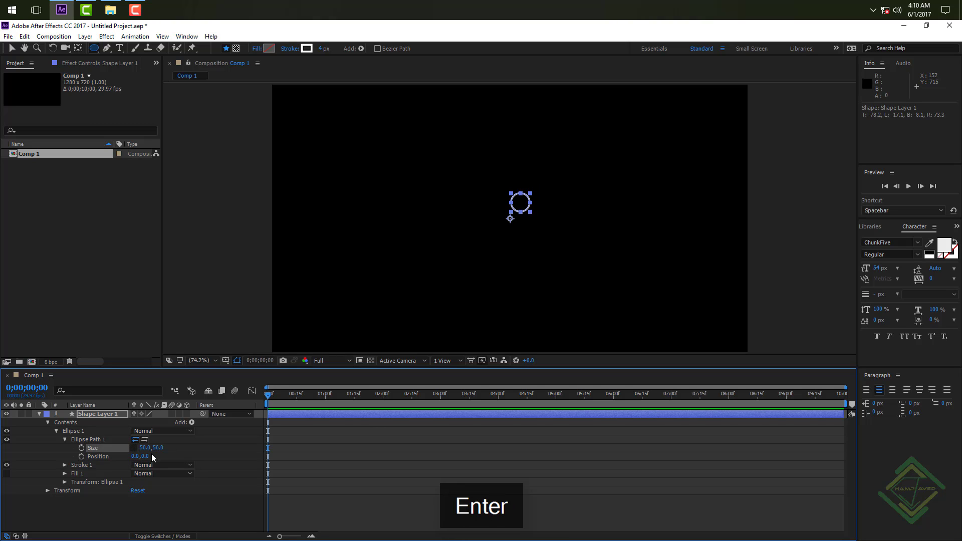
# Center the circle by setting the position in its Ellipse 1 transform to 0, 0.
pyautogui.click(64, 439)
pyautogui.click(94, 465)
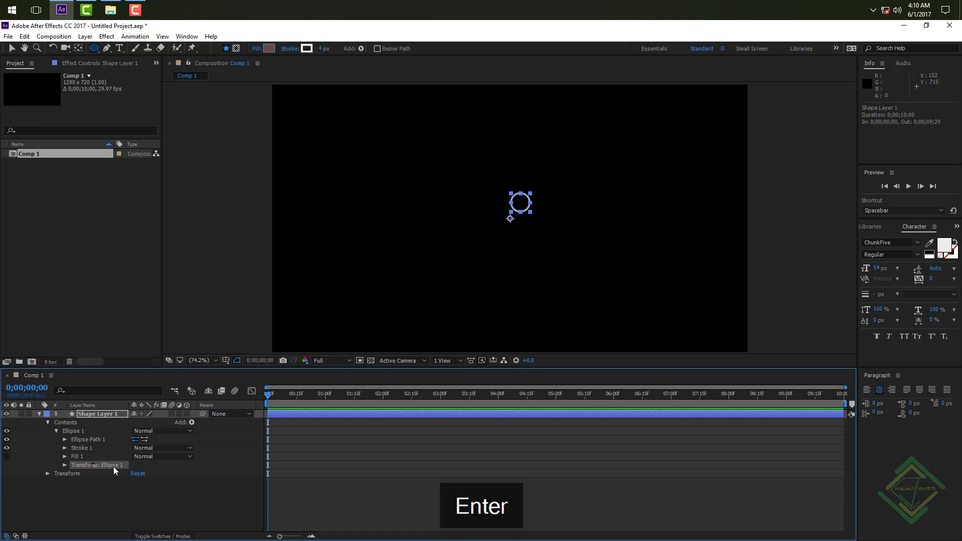
pyautogui.click(65, 465)
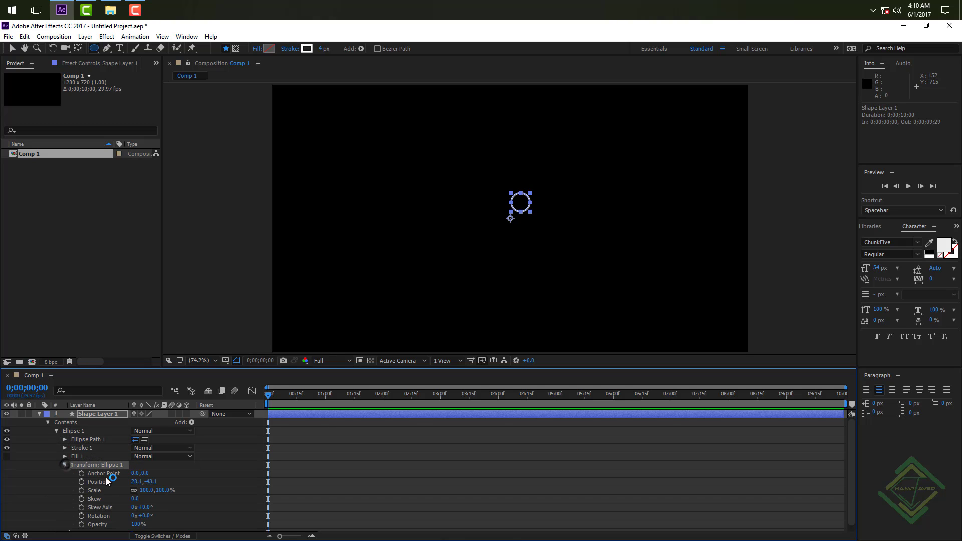
pyautogui.click(135, 482)
pyautogui.write('0')
pyautogui.press('Tab')
pyautogui.write('0')
pyautogui.press('Return')
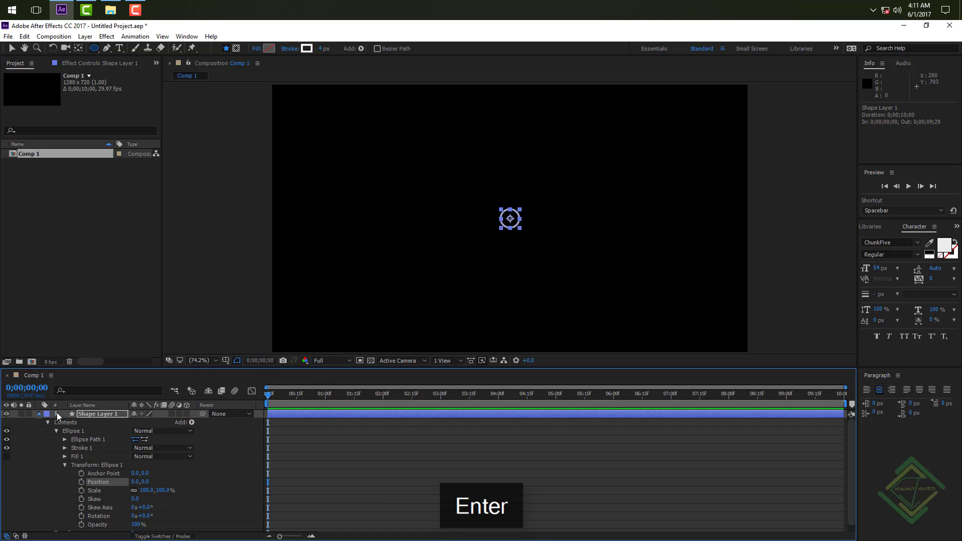
pyautogui.click(38, 414)
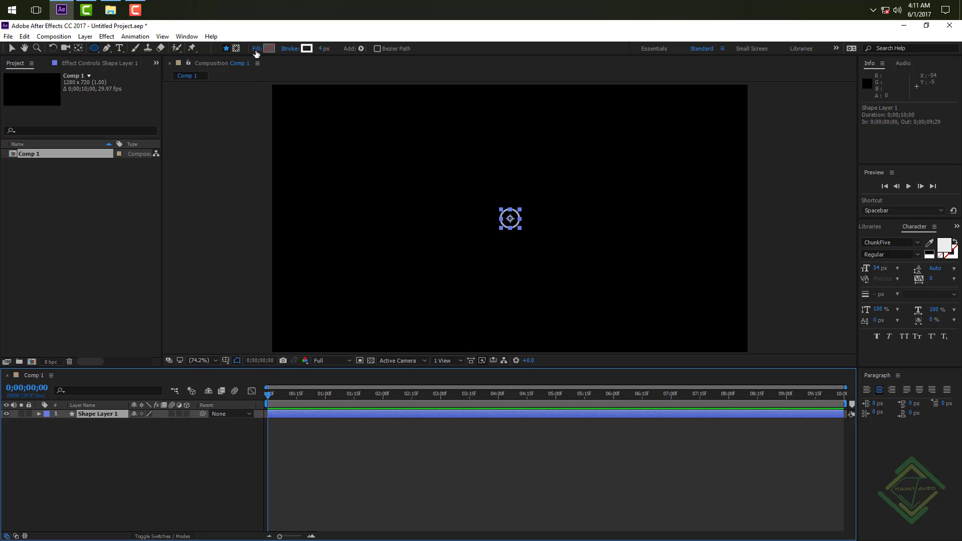
# Check the circle's fill and stroke options, keeping the fill at None and the stroke at Solid Color.
pyautogui.click(256, 51)
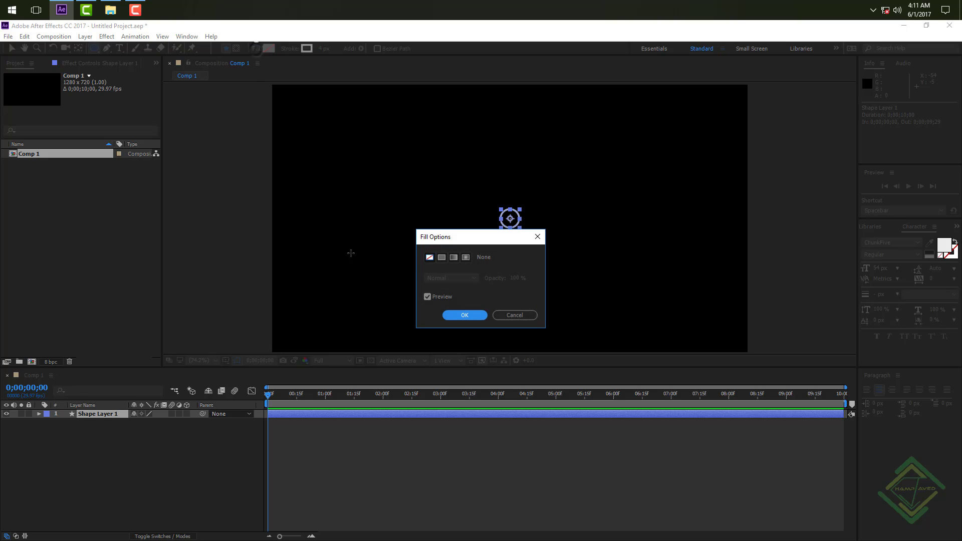
pyautogui.click(459, 314)
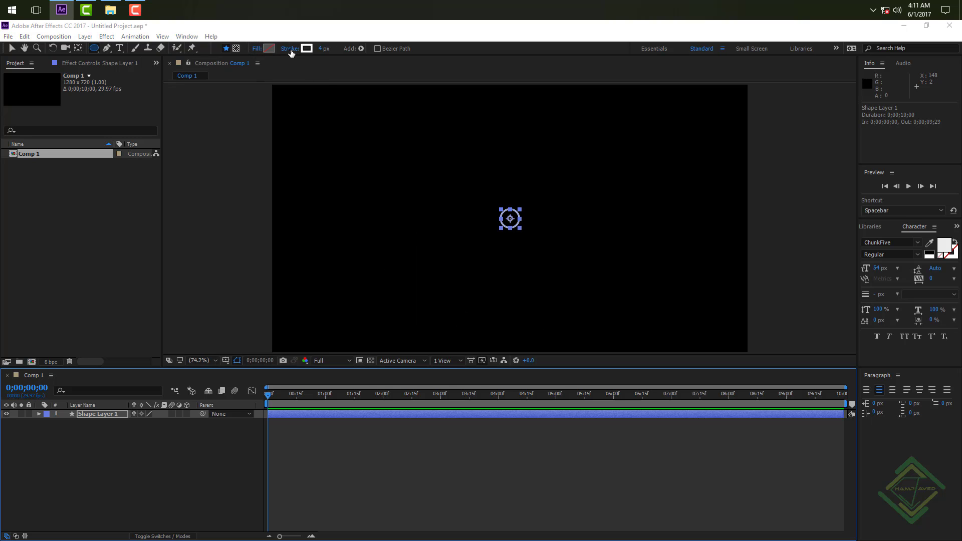
pyautogui.click(290, 49)
pyautogui.click(465, 315)
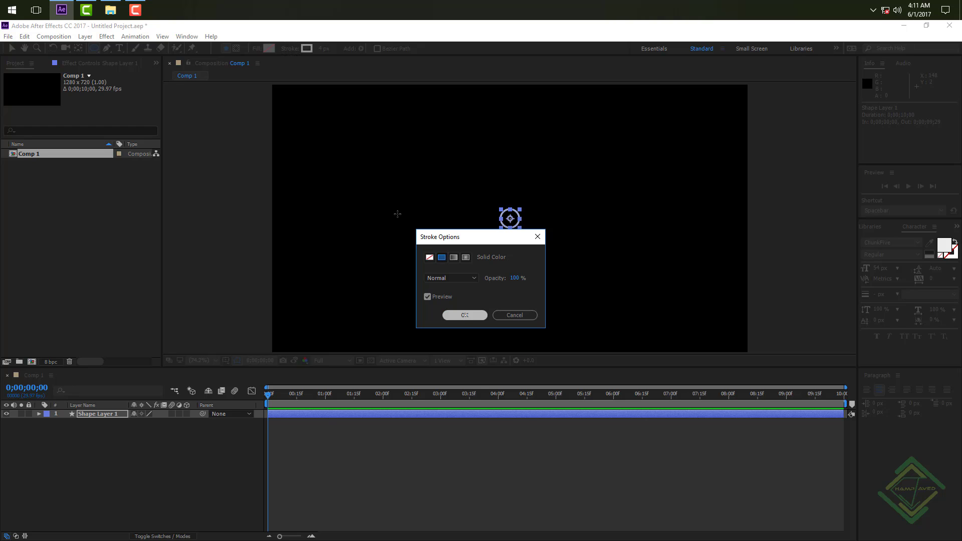
pyautogui.click(306, 49)
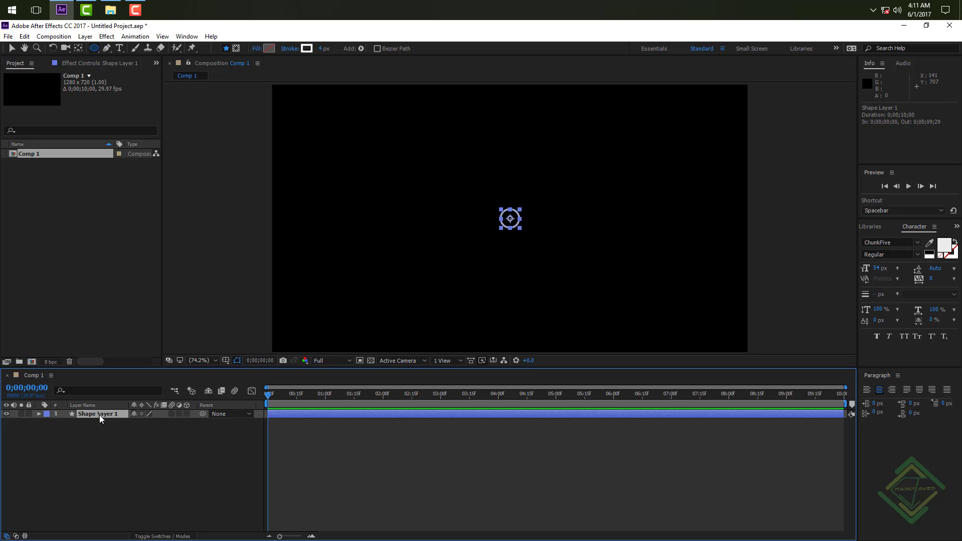
# Duplicate the circle's shape layer and pre-compose the original Shape Layer 1 under the name Center.
pyautogui.hotkey('ctrl', 'd')
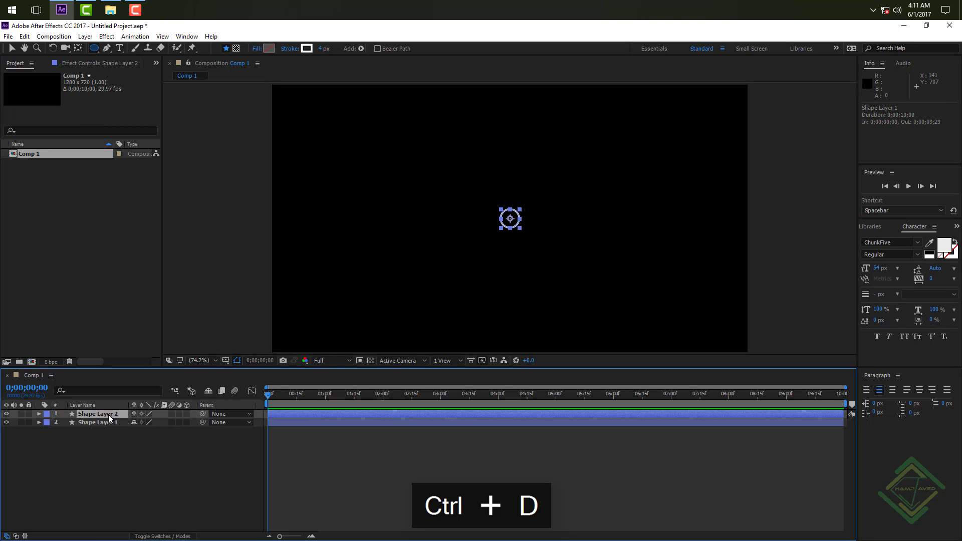
pyautogui.hotkey('ctrl', 'shift', 'c')
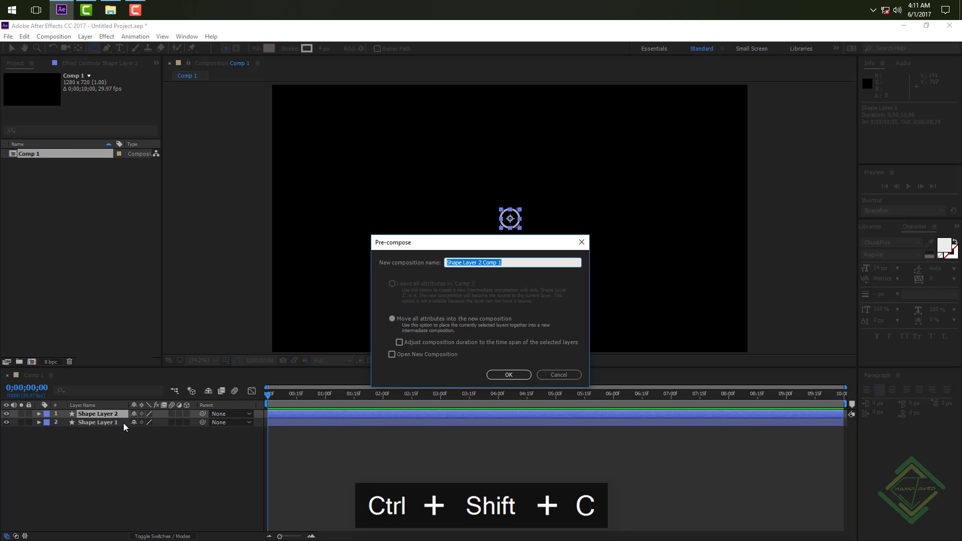
pyautogui.click(544, 377)
pyautogui.click(119, 422)
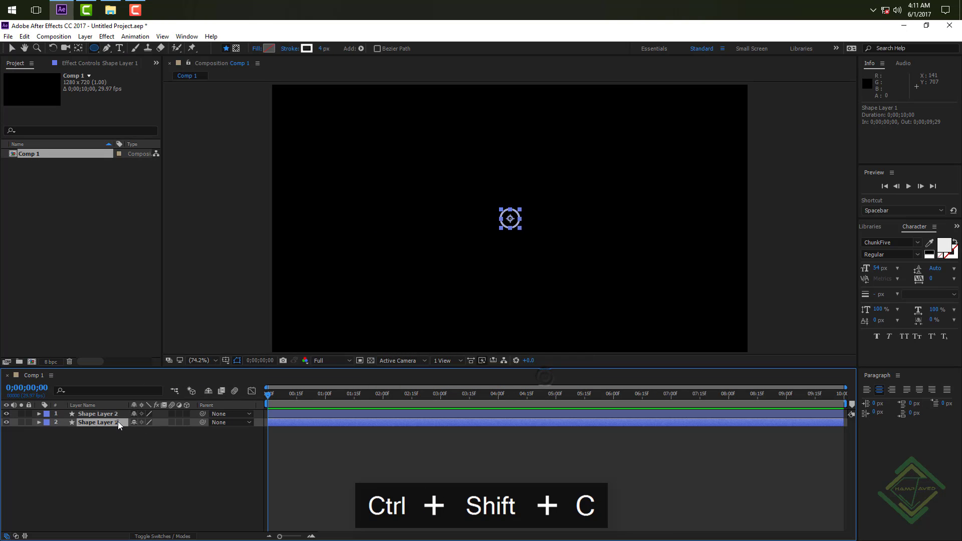
pyautogui.hotkey('ctrl', 'shift', 'c')
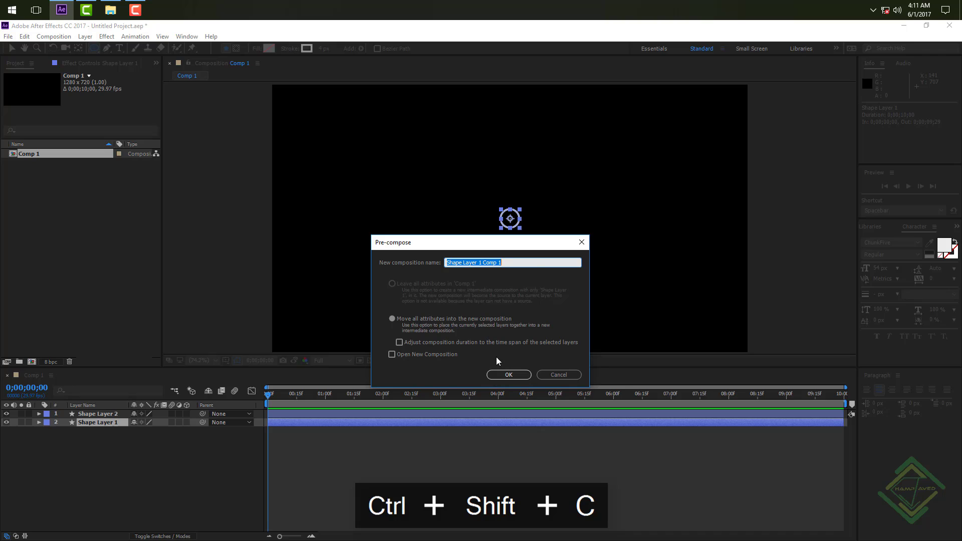
pyautogui.write('Center')
pyautogui.press('Return')
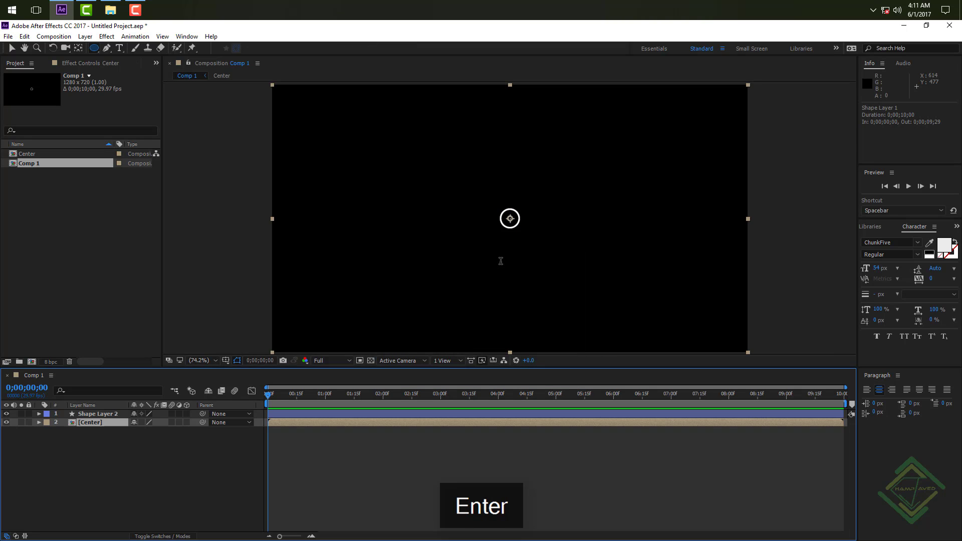
# Set the ellipse path size of Shape Layer 2 to 25 by 25.
pyautogui.click(93, 414)
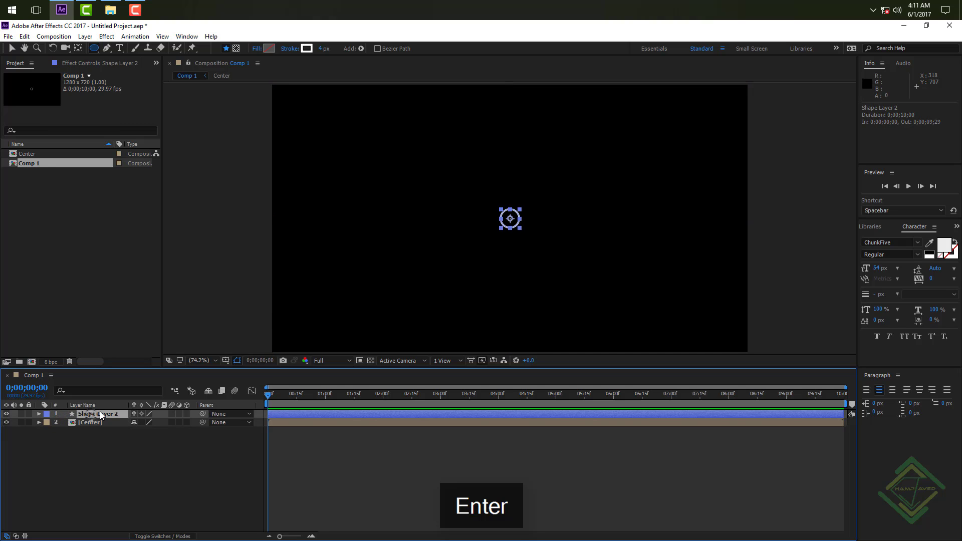
pyautogui.click(39, 414)
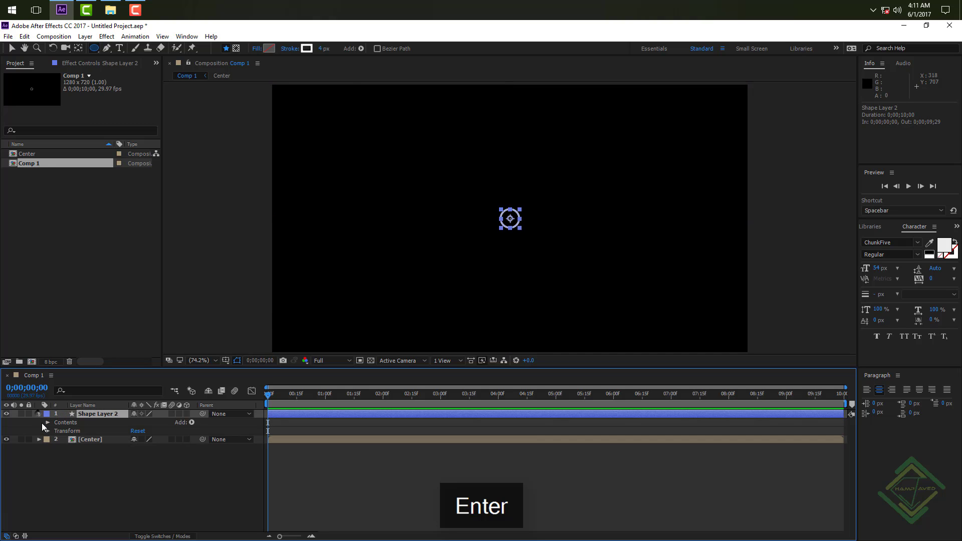
pyautogui.click(47, 422)
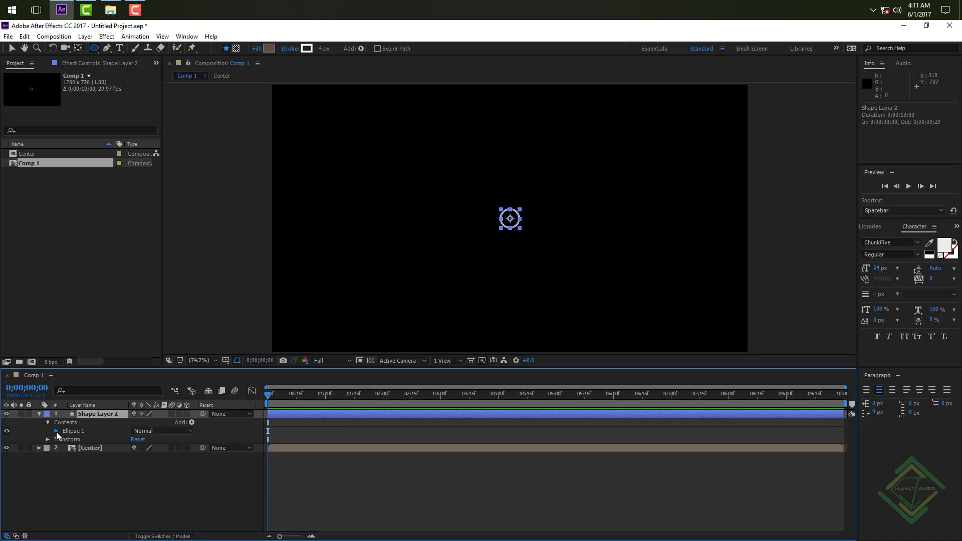
pyautogui.click(56, 432)
pyautogui.click(65, 439)
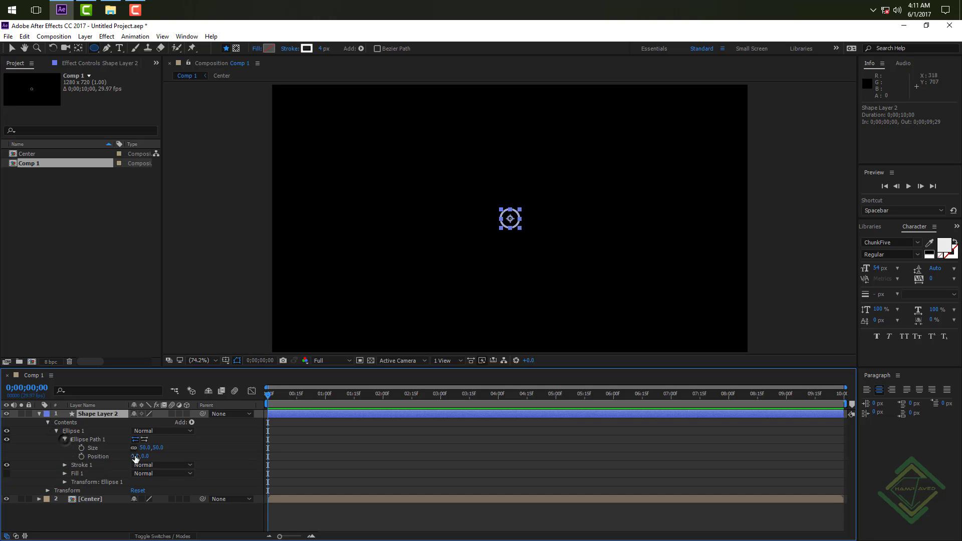
pyautogui.click(145, 448)
pyautogui.write('25')
pyautogui.press('Return')
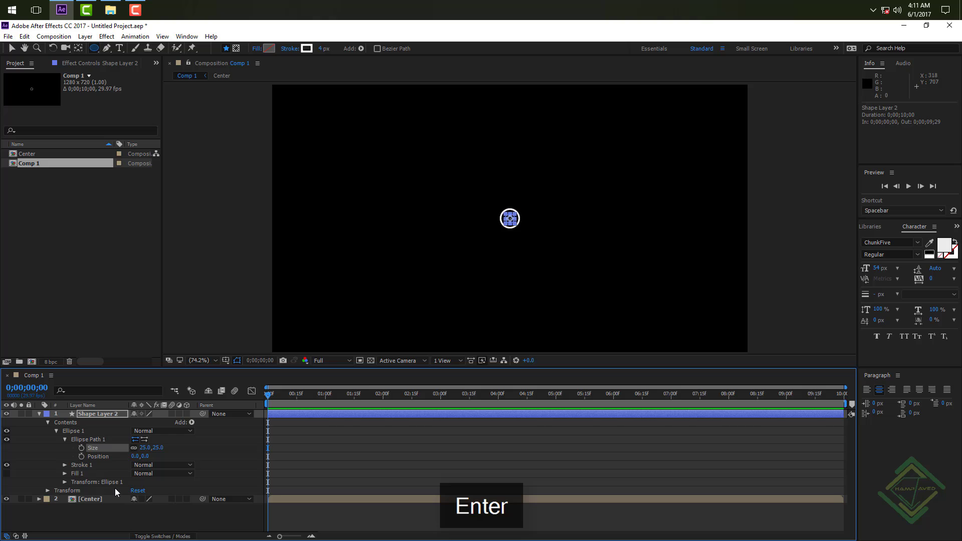
pyautogui.click(39, 414)
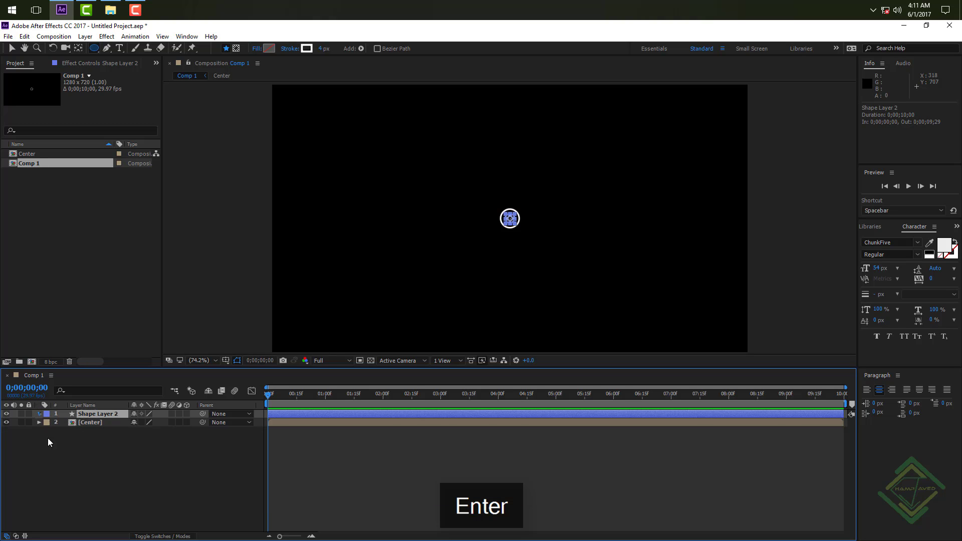
# Move the small circle above the large one by setting its Ellipse 1 transform's Y position to -50.
pyautogui.click(65, 439)
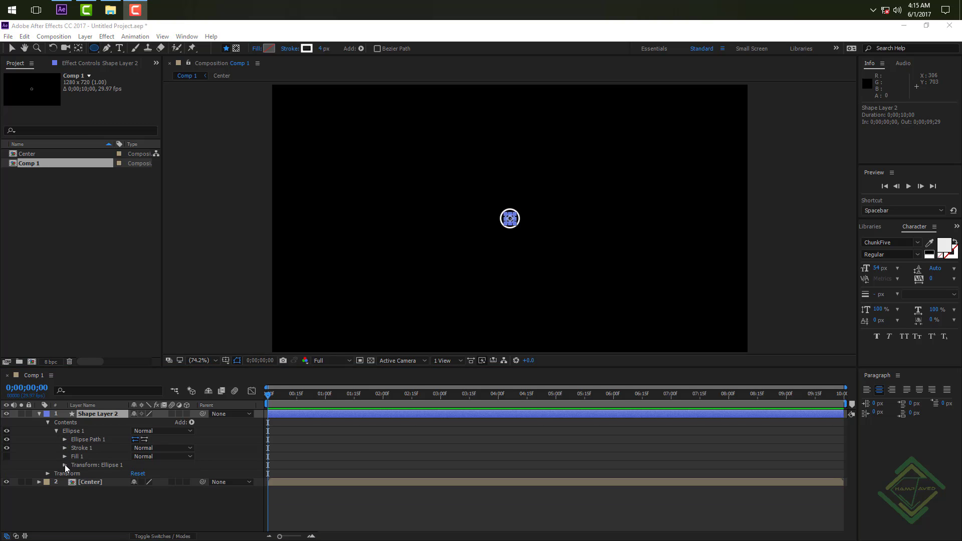
pyautogui.click(65, 464)
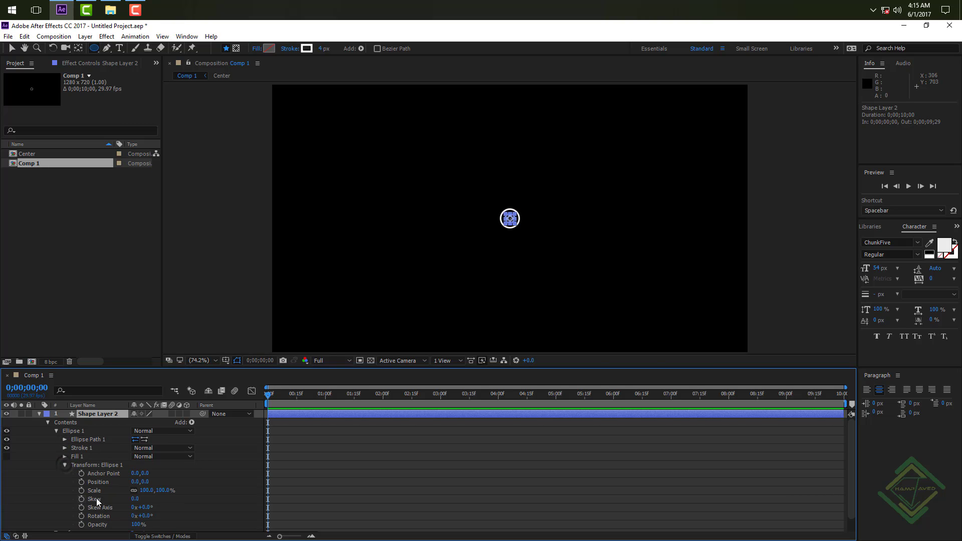
pyautogui.click(145, 483)
pyautogui.write('-50')
pyautogui.press('Return')
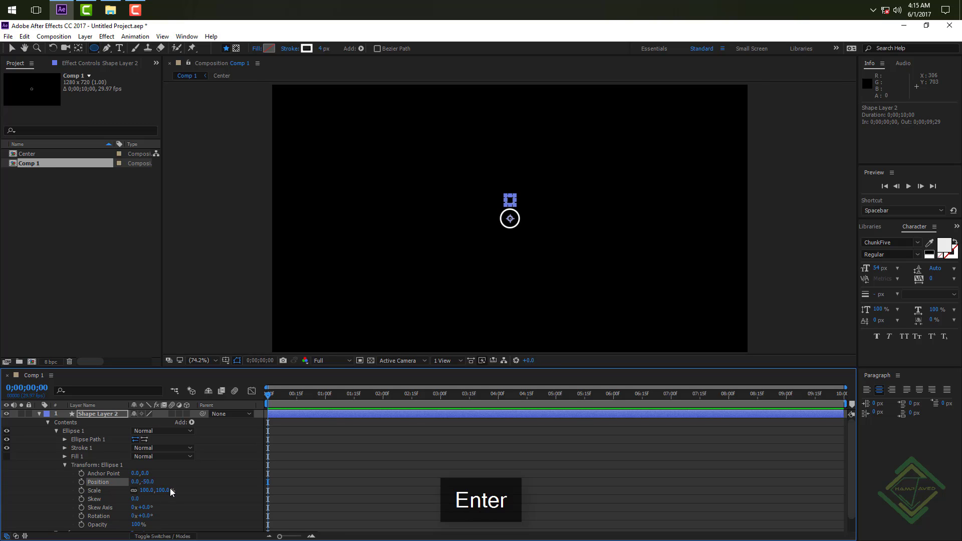
pyautogui.click(39, 414)
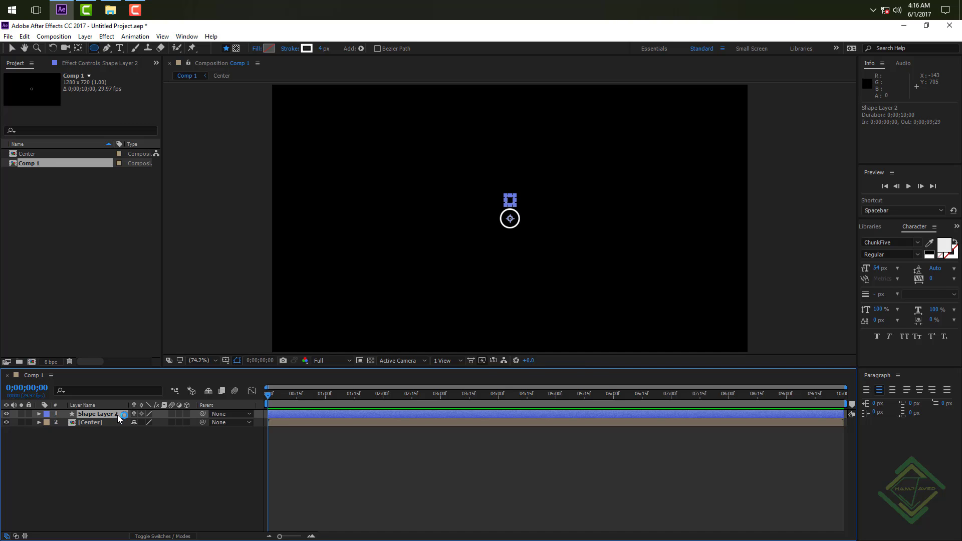
# Pre-compose Shape Layer 2 into a new composition named Circle.
pyautogui.hotkey('ctrl', 'shift', 'c')
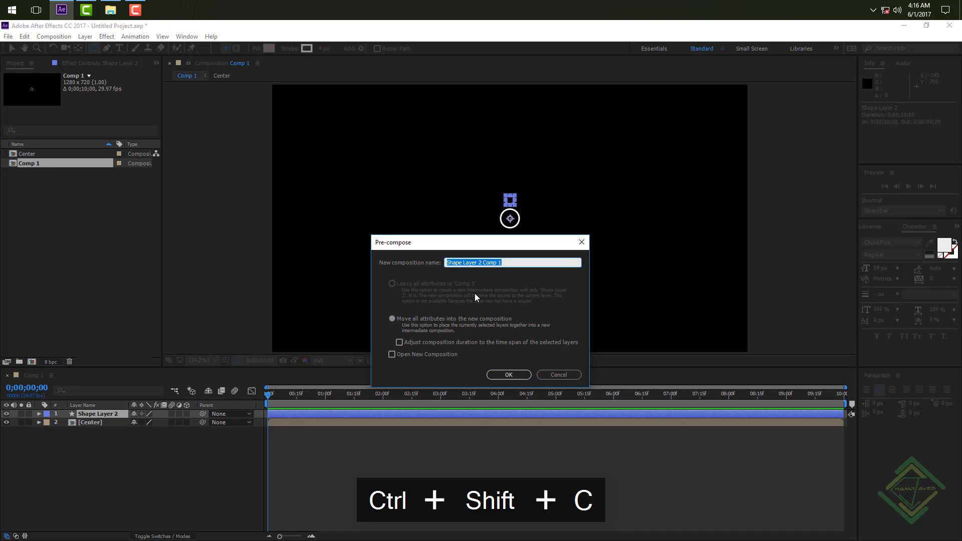
pyautogui.write('Circle')
pyautogui.press('Return')
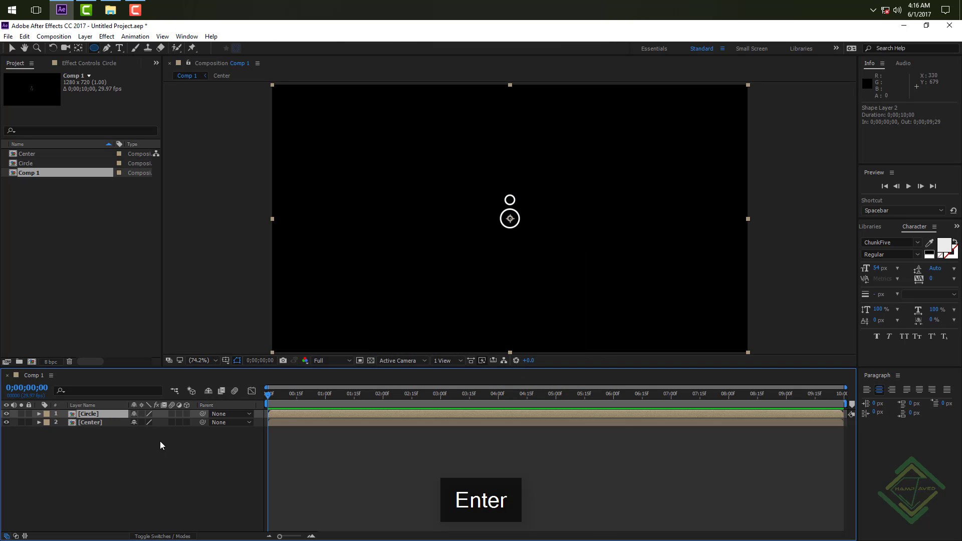
# Add a null object to the composition and rename it controler.
pyautogui.rightClick(128, 450)
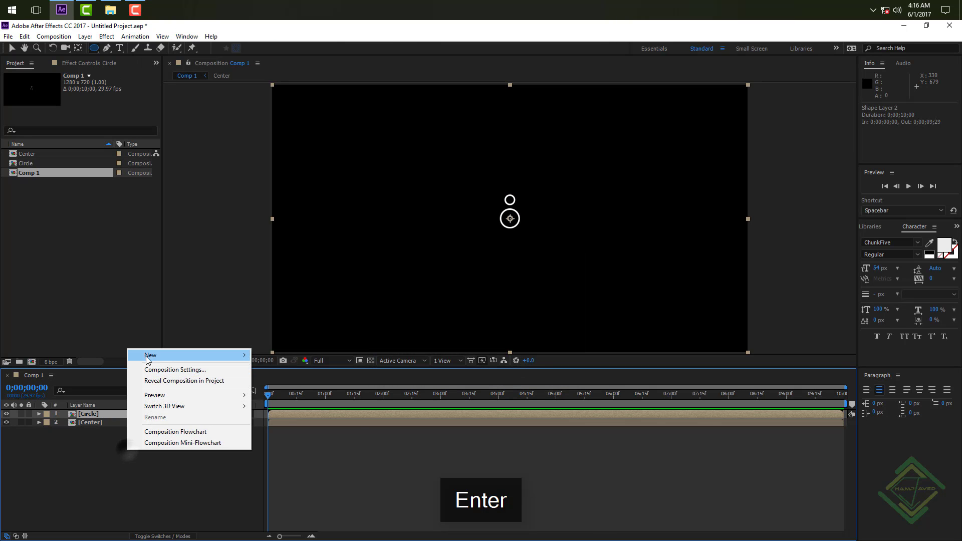
pyautogui.moveTo(147, 355)
pyautogui.click(288, 415)
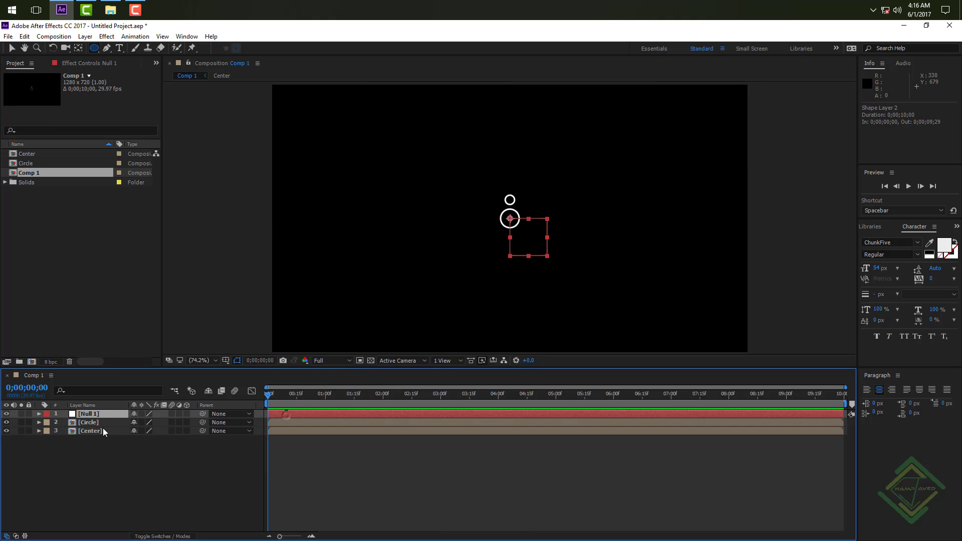
pyautogui.press('Return')
pyautogui.write('controler')
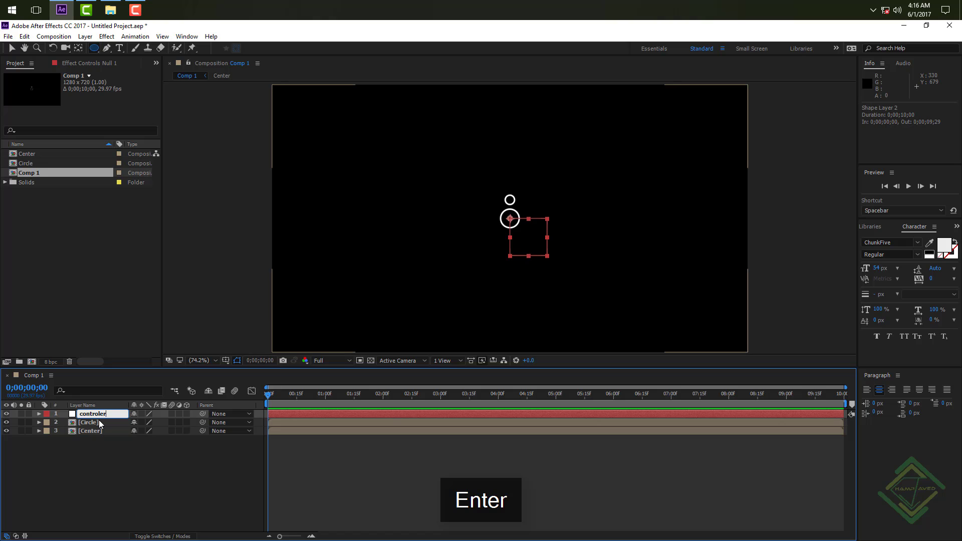
pyautogui.press('Return')
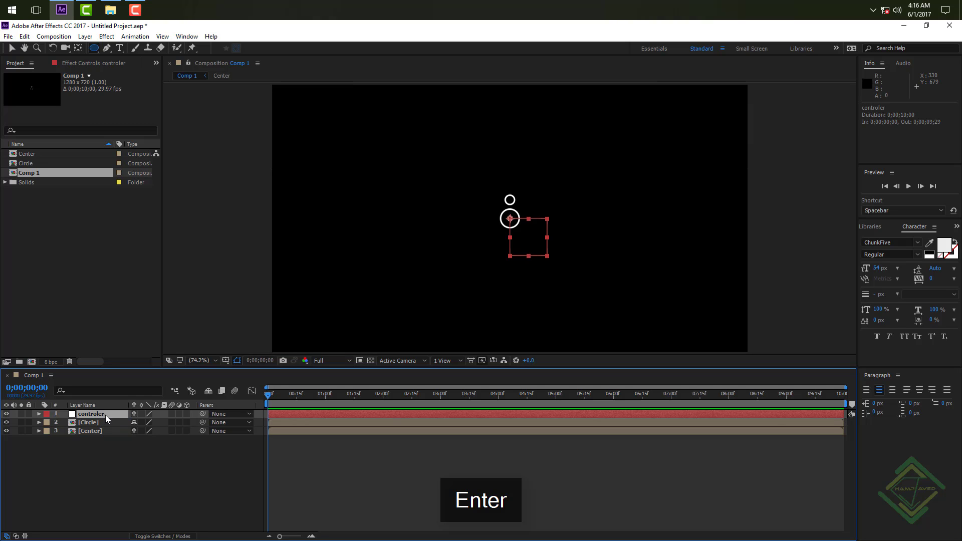
pyautogui.hotkey('ctrl', 'space')
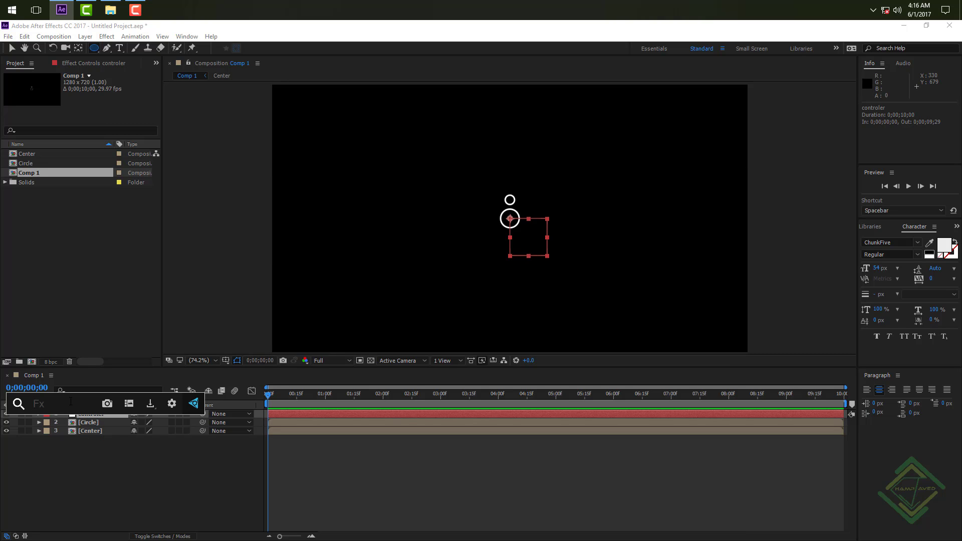
pyautogui.click(80, 444)
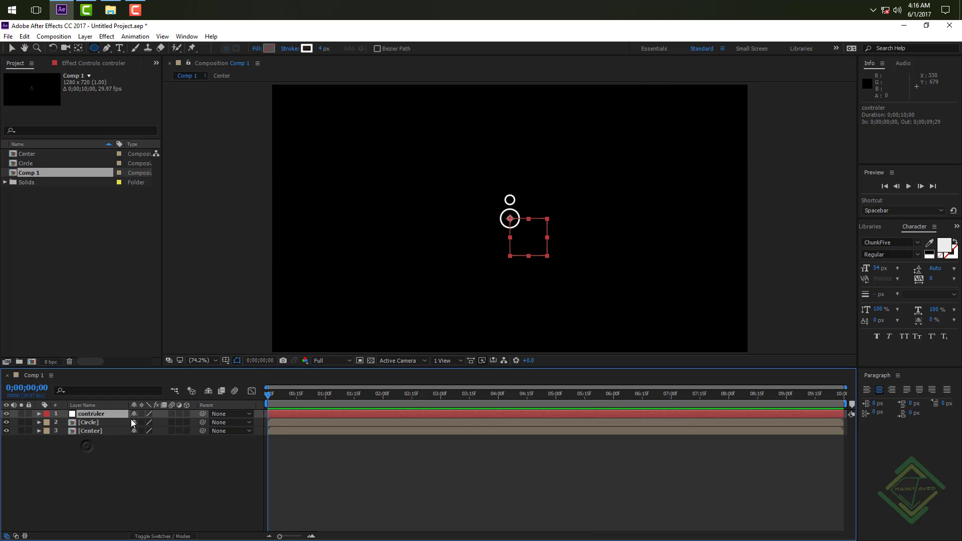
pyautogui.click(92, 413)
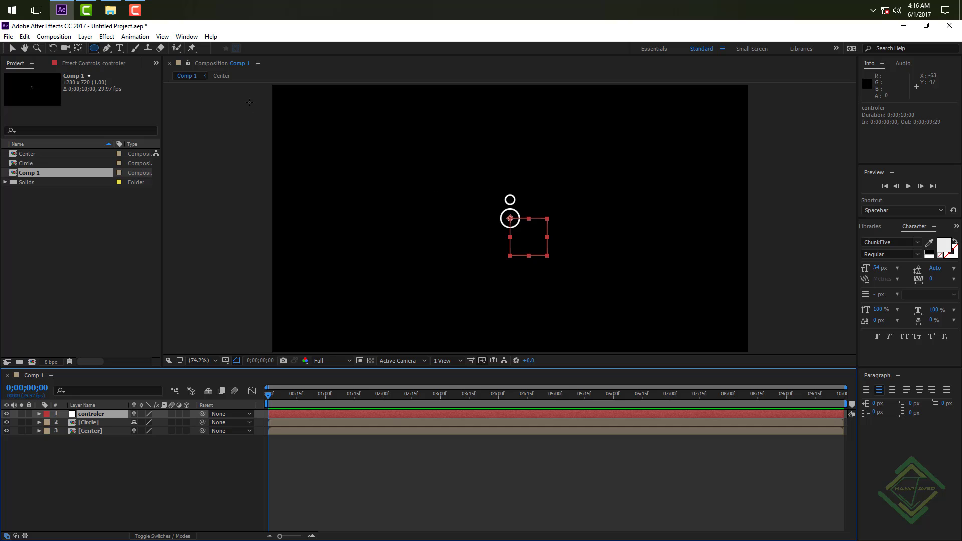
# Show the Effects & Presets library and ready its search for an effect.
pyautogui.click(185, 38)
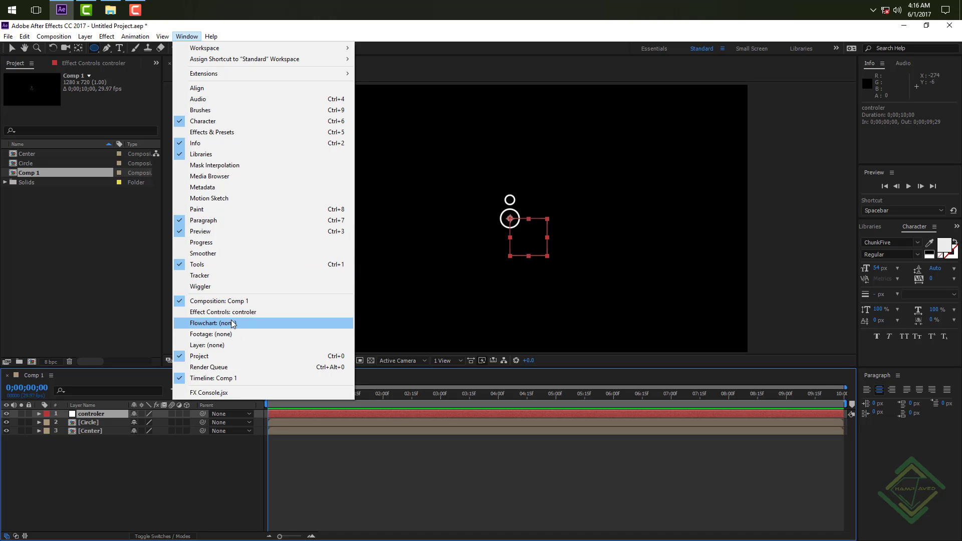
pyautogui.click(199, 133)
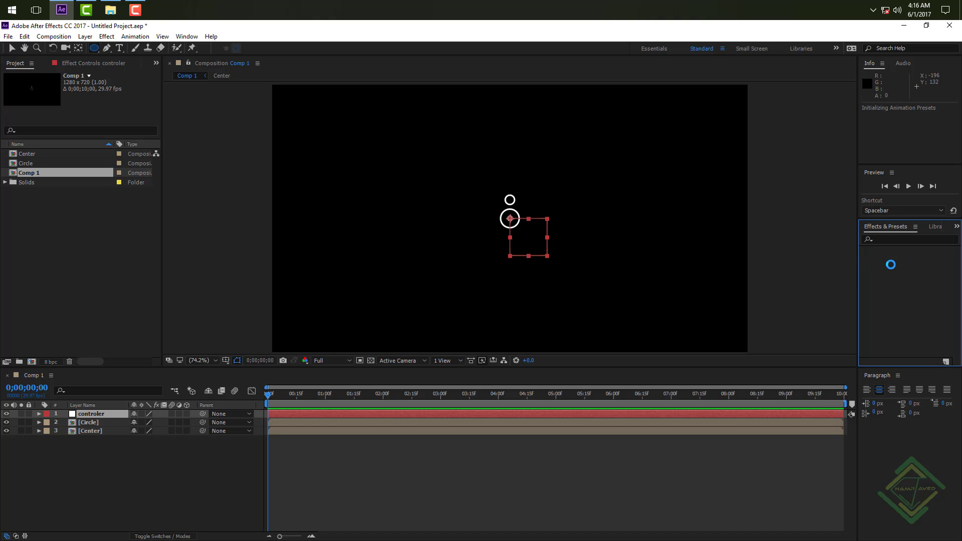
pyautogui.click(885, 239)
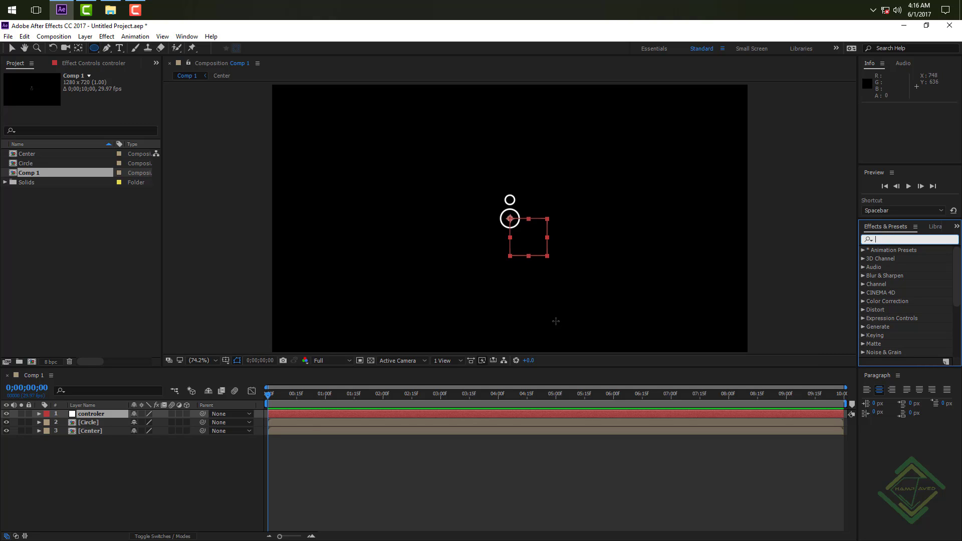
# Search for the Slider Control effect and apply it to the controler null layer.
pyautogui.click(114, 415)
pyautogui.hotkey('ctrl', 'space')
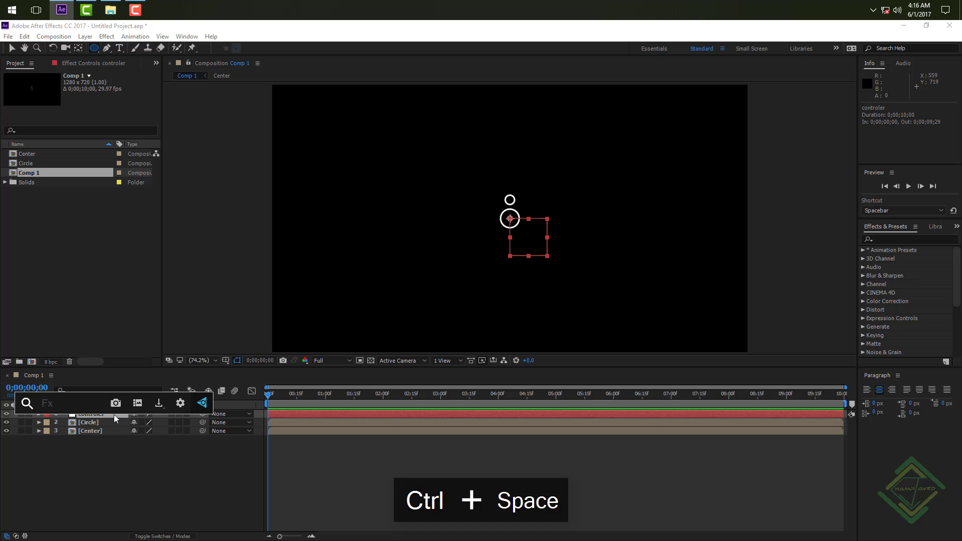
pyautogui.write('sli')
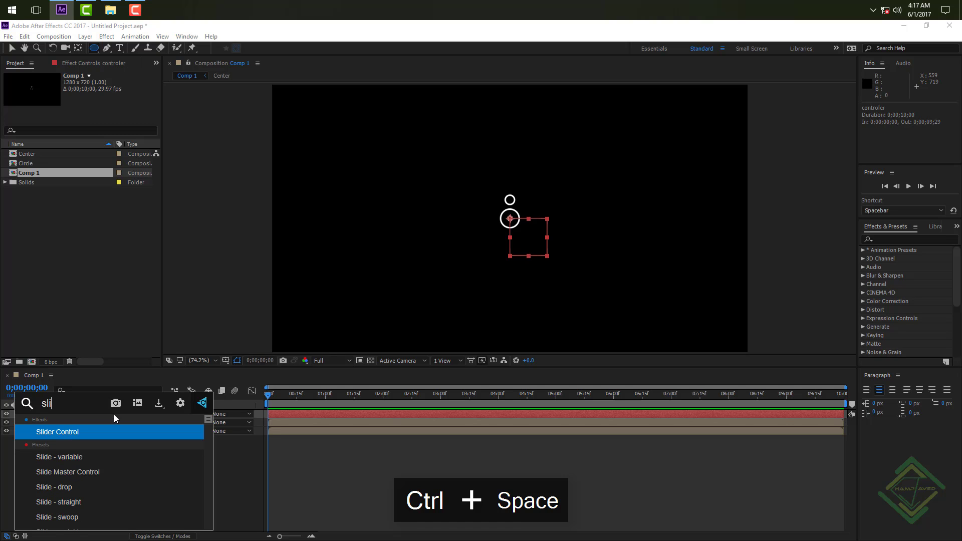
pyautogui.press('Return')
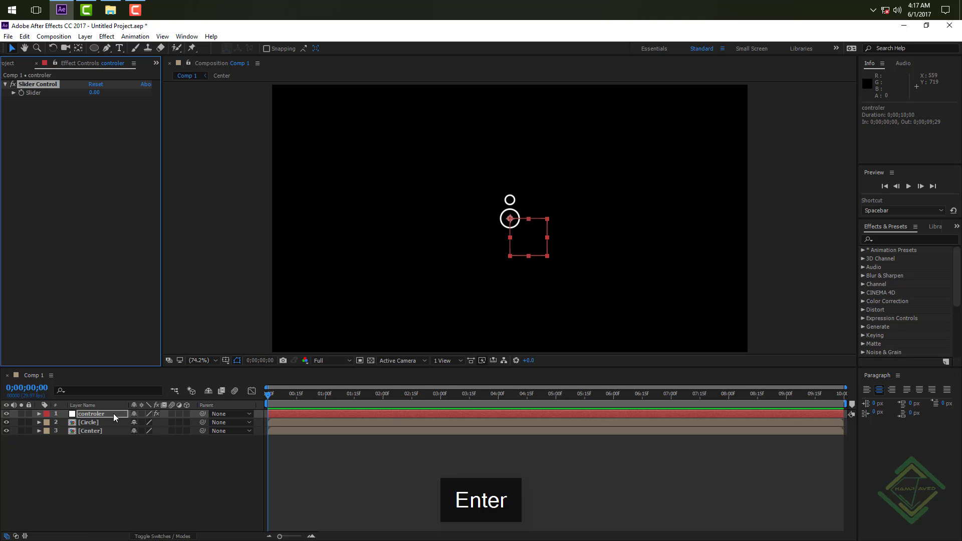
# Add an expression to the Circle layer's Rotation, replacing the default text with index.
pyautogui.click(107, 423)
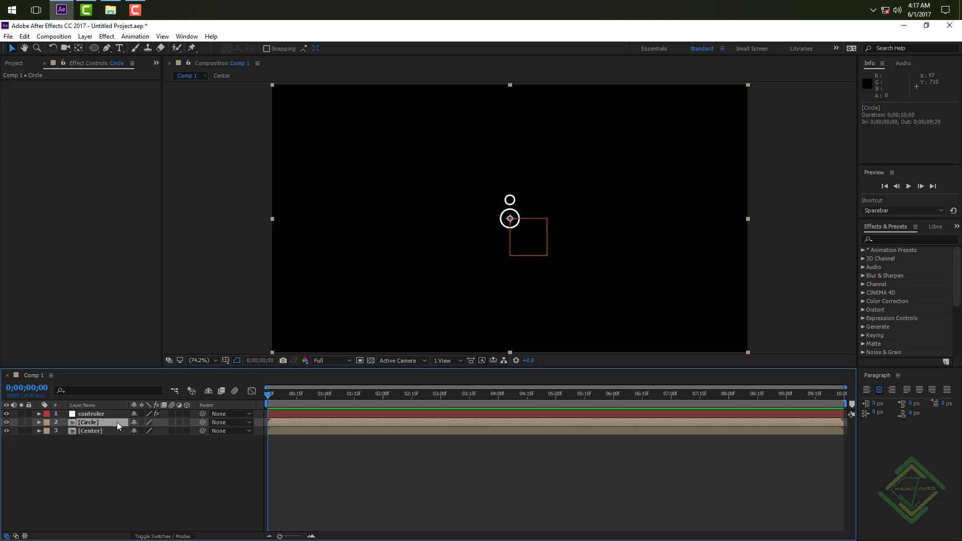
pyautogui.press('r')
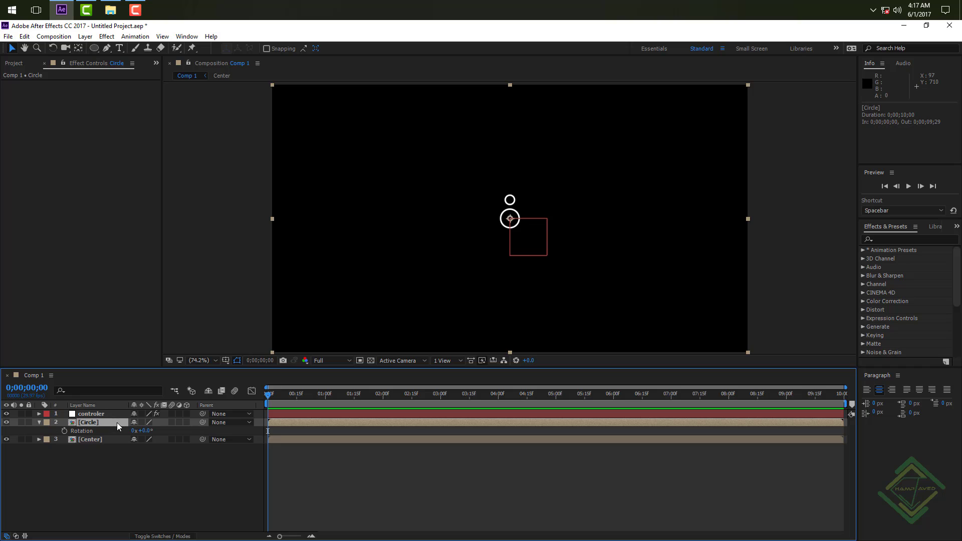
pyautogui.keyDown('alt'); pyautogui.click(64, 431); pyautogui.keyUp('alt')
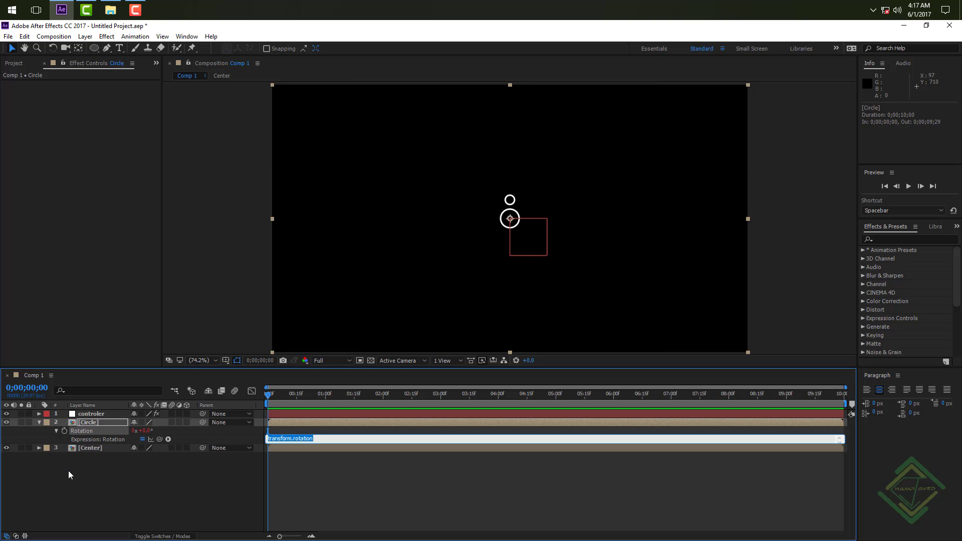
pyautogui.press('BackSpace')
pyautogui.click(154, 465)
# Move the current time to 0;00;00;16, compare the Circle's rotation with its expression disabled and enabled, and review the expression text.
pyautogui.moveTo(278, 396); pyautogui.dragTo(299, 399)
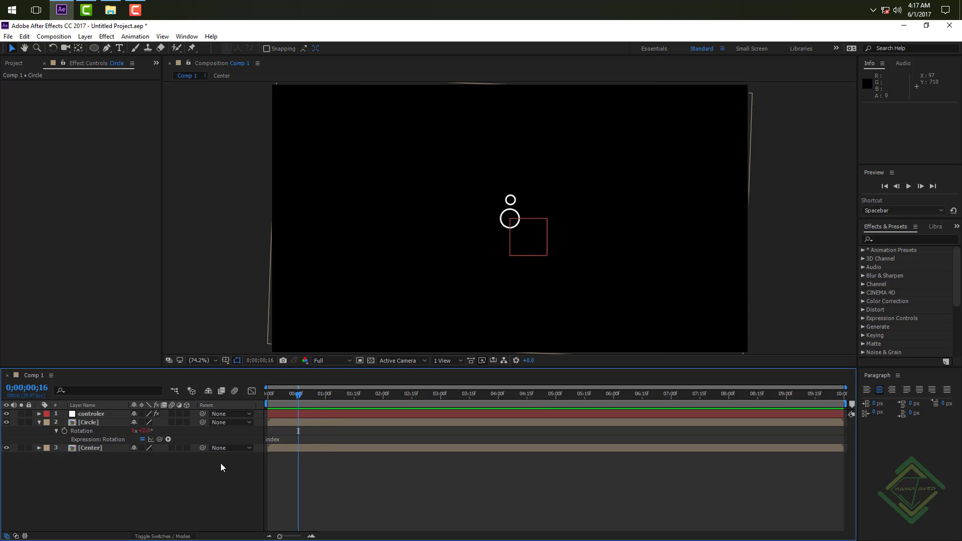
pyautogui.click(143, 439)
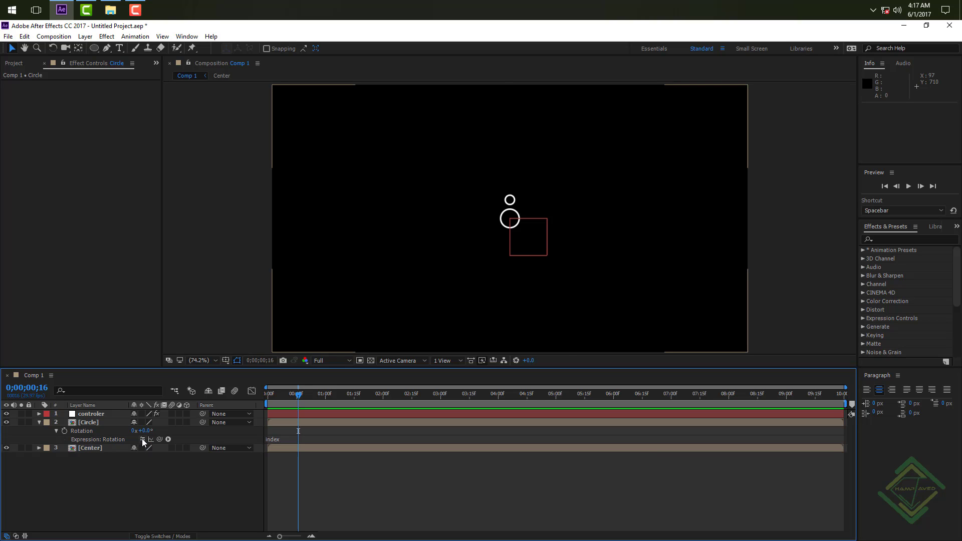
pyautogui.click(143, 439)
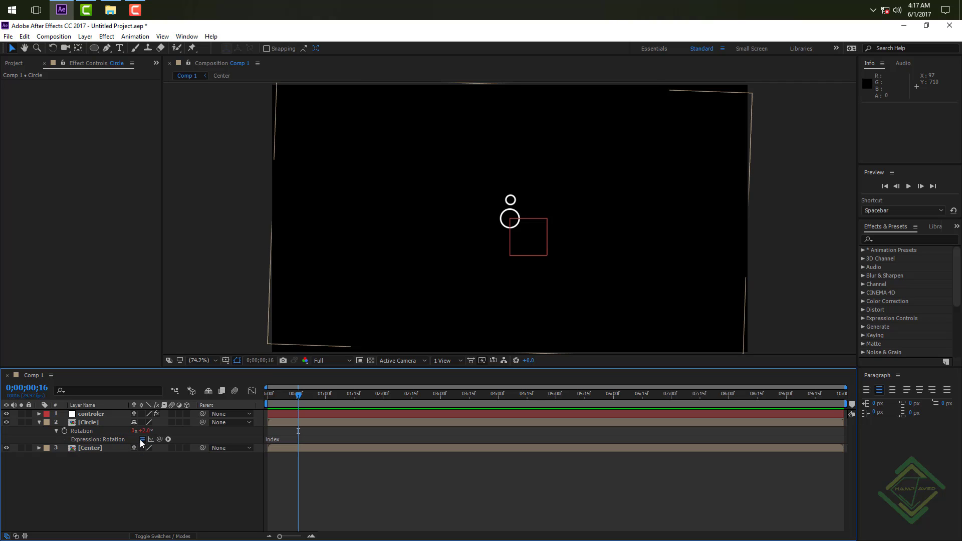
pyautogui.click(102, 422)
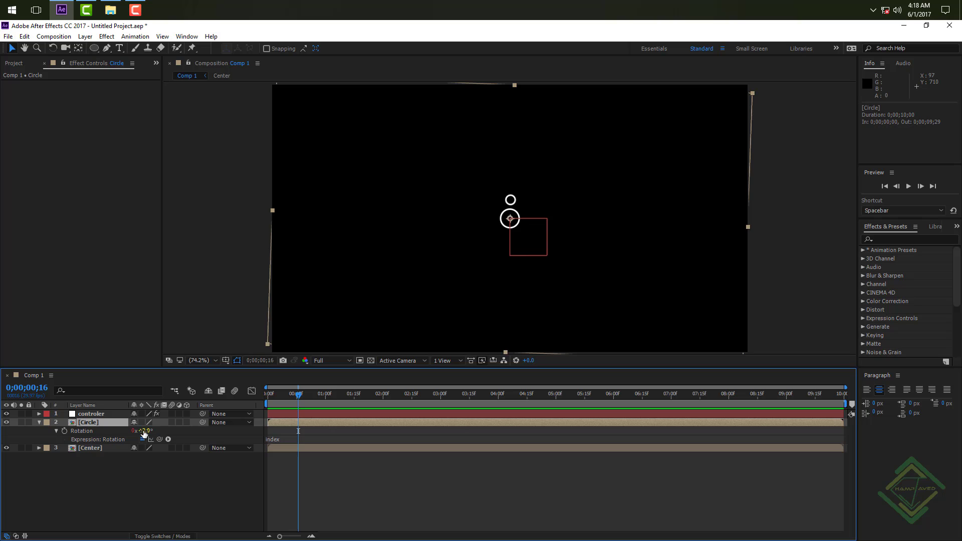
pyautogui.click(283, 438)
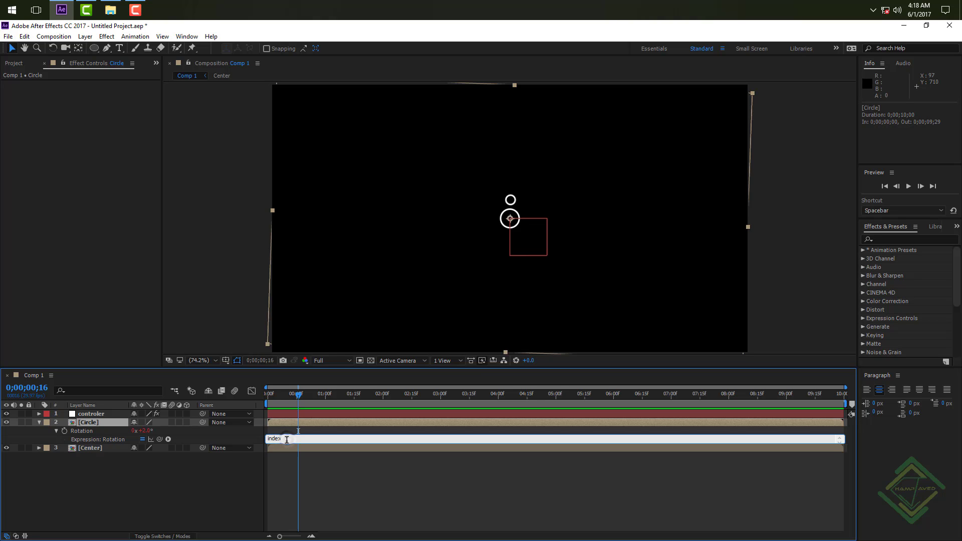
pyautogui.click(192, 476)
# Lock the controler's effect controls in view and extend the Circle's Rotation expression to index multiplied by the controler's Slider.
pyautogui.click(86, 414)
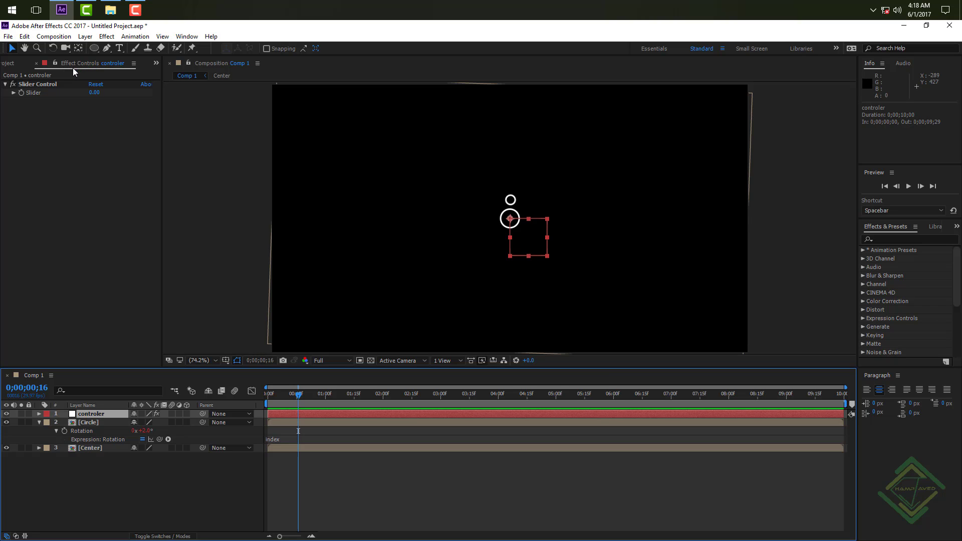
pyautogui.click(56, 63)
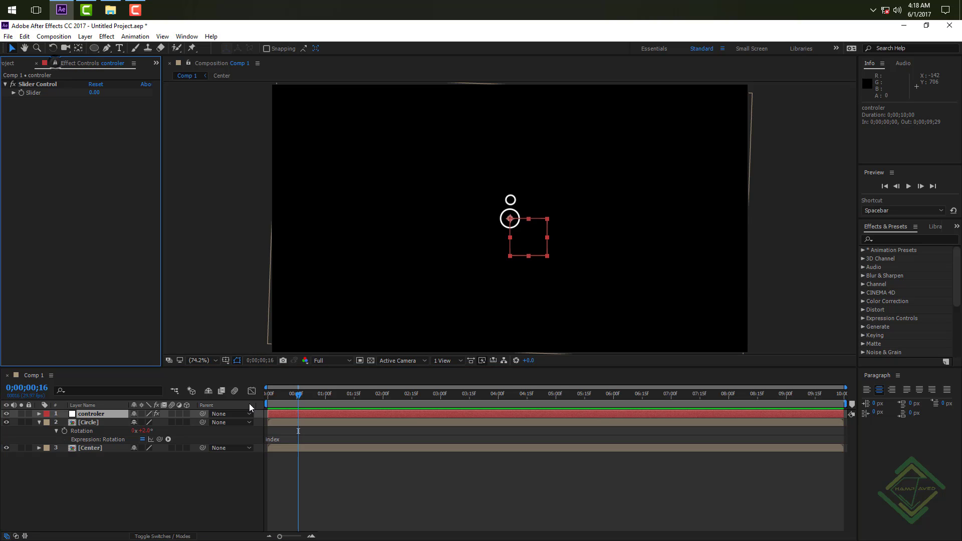
pyautogui.click(281, 439)
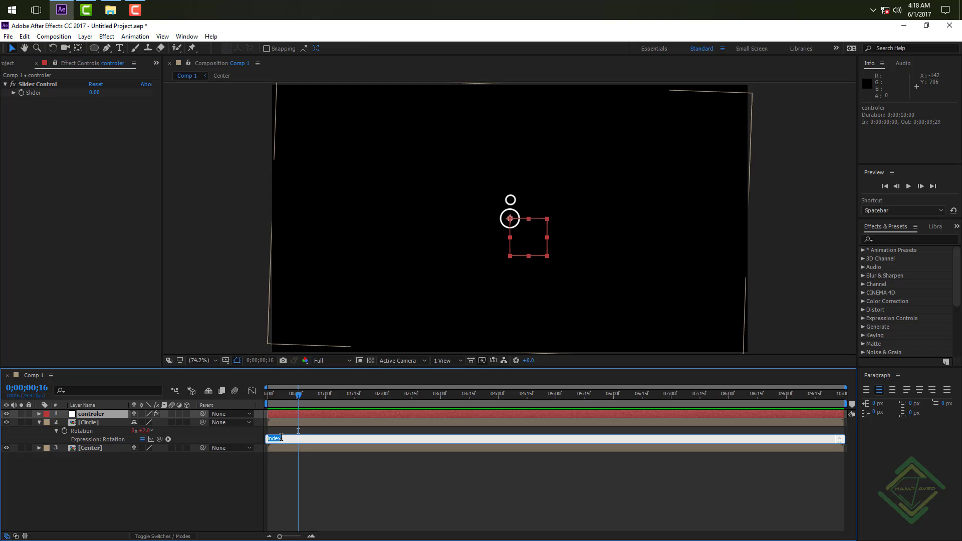
pyautogui.write('index')
pyautogui.moveTo(104, 333); pyautogui.dragTo(56, 95)
pyautogui.click(225, 482)
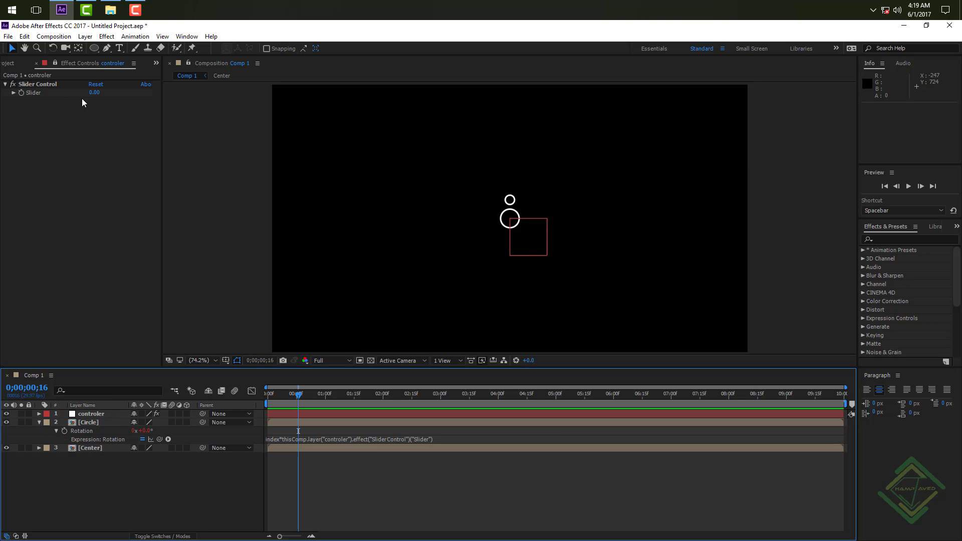
# Set the controler's Slider value to 25.
pyautogui.click(94, 93)
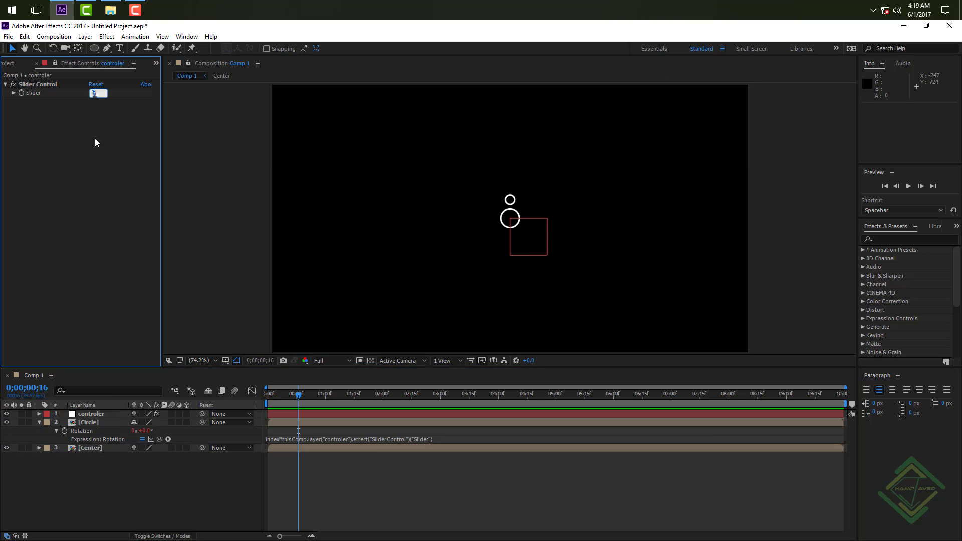
pyautogui.write('25')
pyautogui.press('Return')
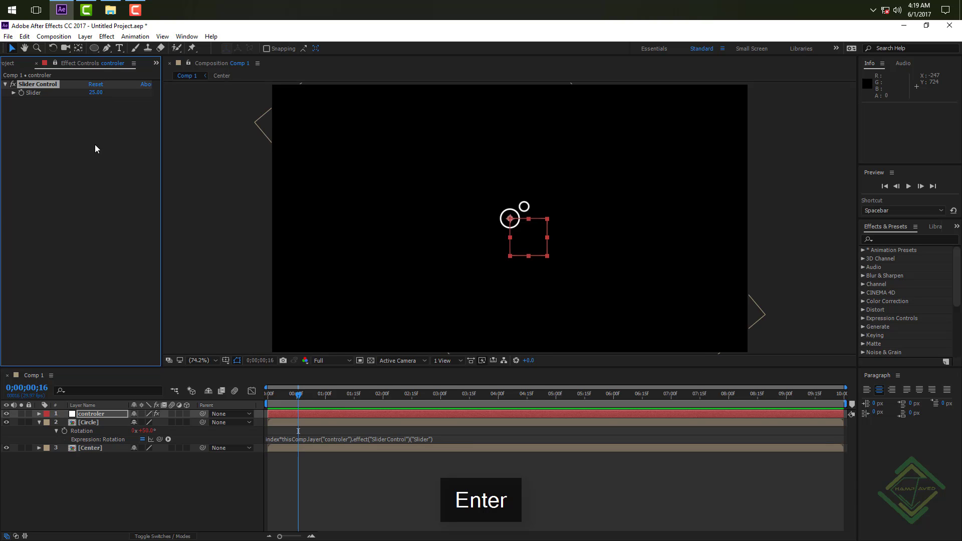
# Collapse the Circle layer's properties and duplicate the layer five times.
pyautogui.click(98, 424)
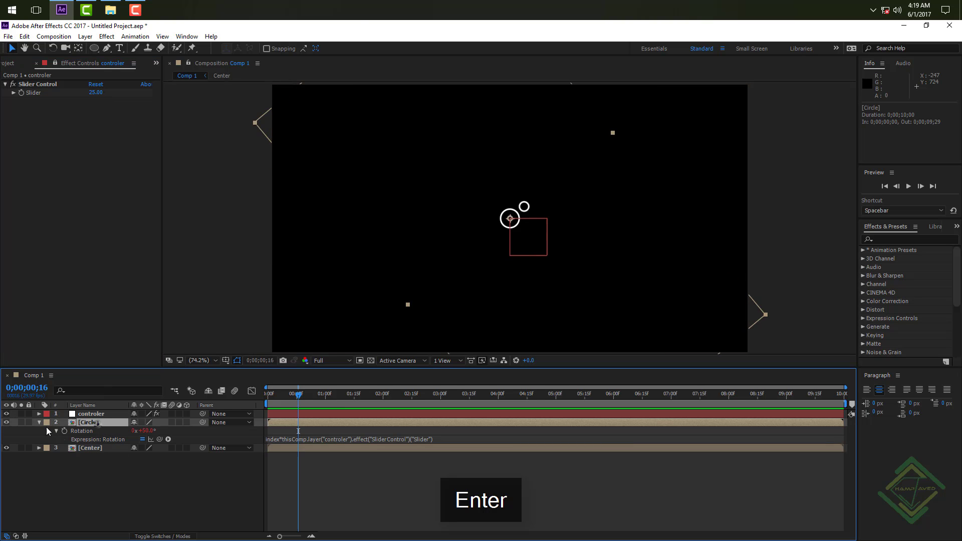
pyautogui.click(38, 421)
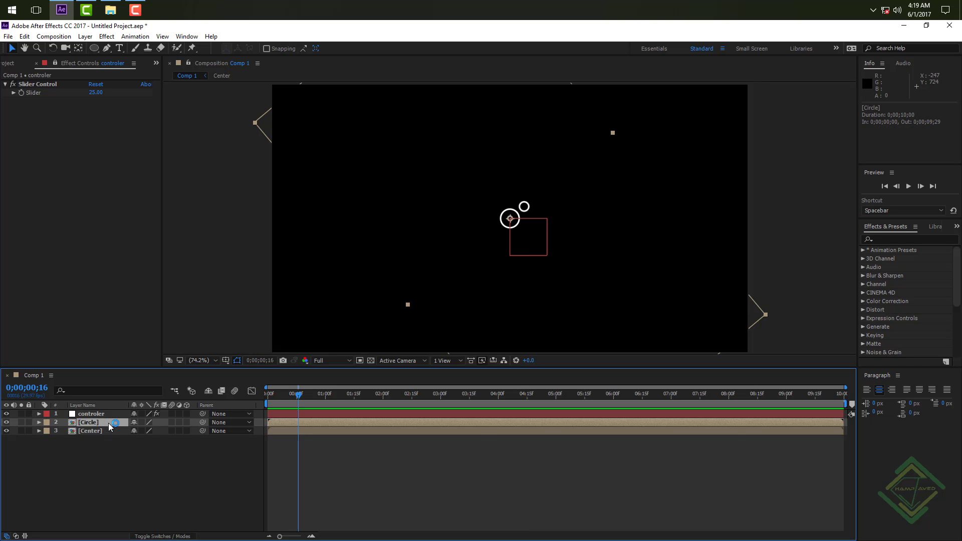
pyautogui.hotkey('ctrl', 'd')
pyautogui.hotkey('ctrl', 'd')
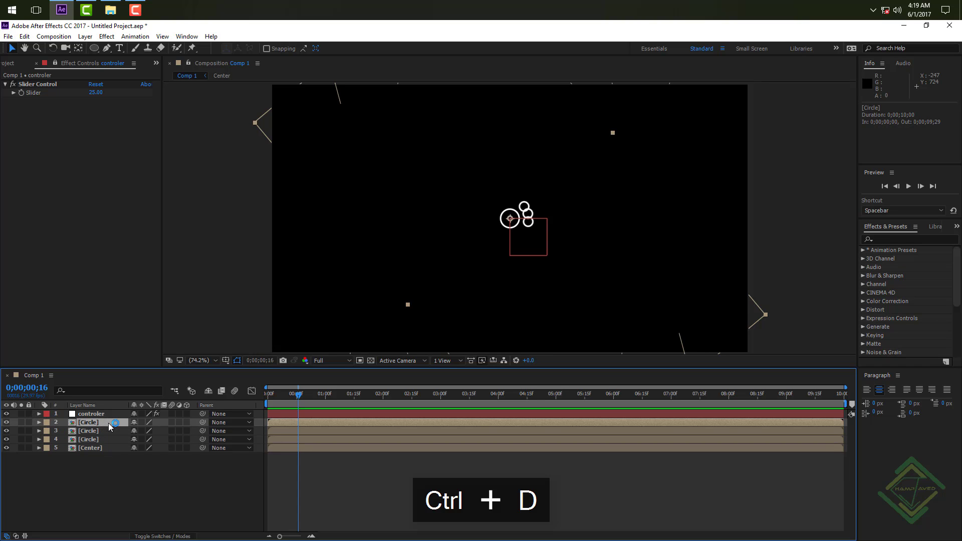
pyautogui.hotkey('ctrl', 'd')
pyautogui.hotkey('ctrl', 'd')
pyautogui.hotkey('ctrl', 'd')
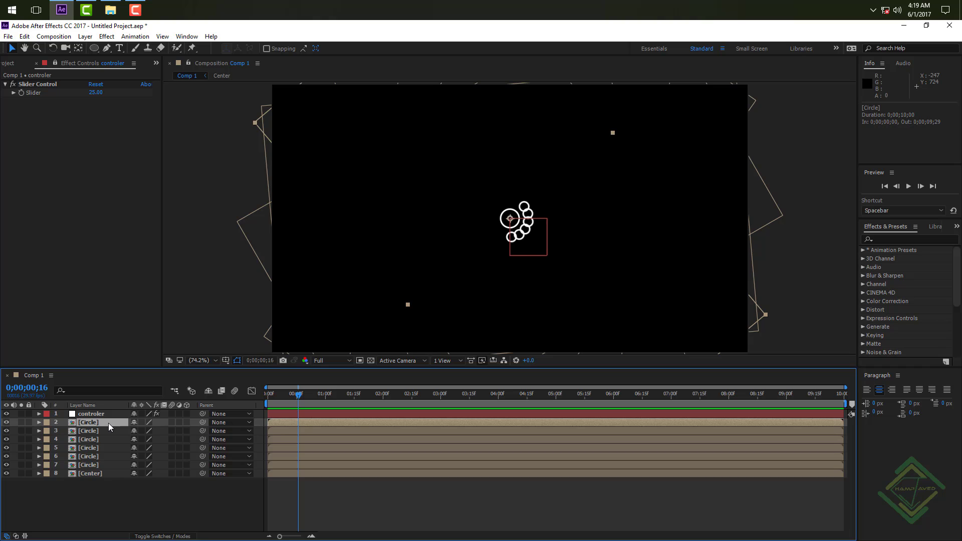
# Examine the Rotation expression of the lowest Circle layer against the Slider Control at 0;00;02;14, then collapse its properties.
pyautogui.click(88, 465)
pyautogui.press('e')
pyautogui.press('e')
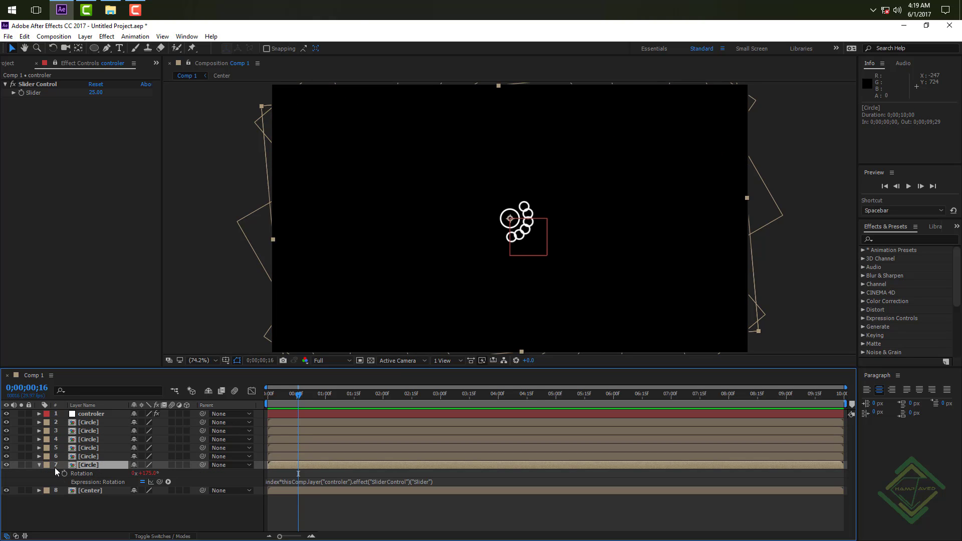
pyautogui.click(409, 397)
pyautogui.click(47, 85)
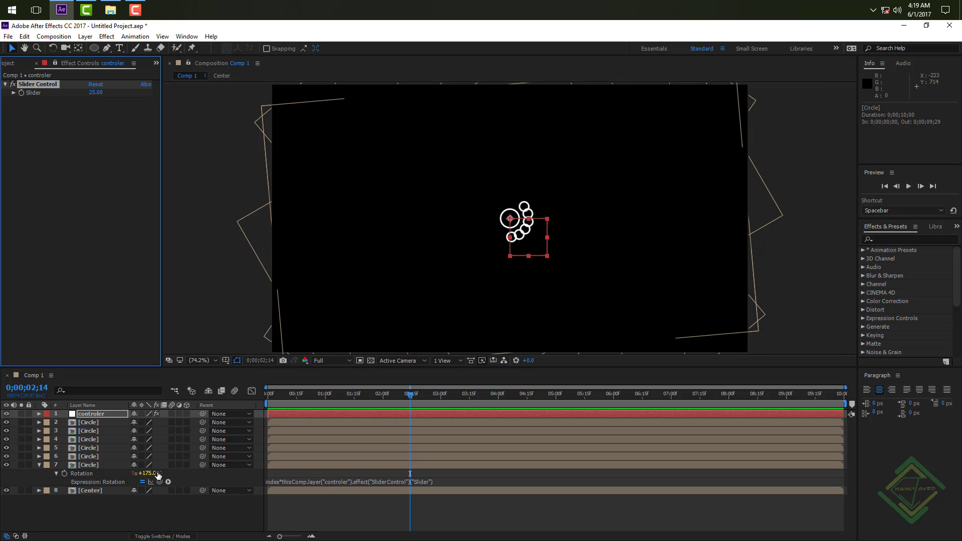
pyautogui.click(38, 465)
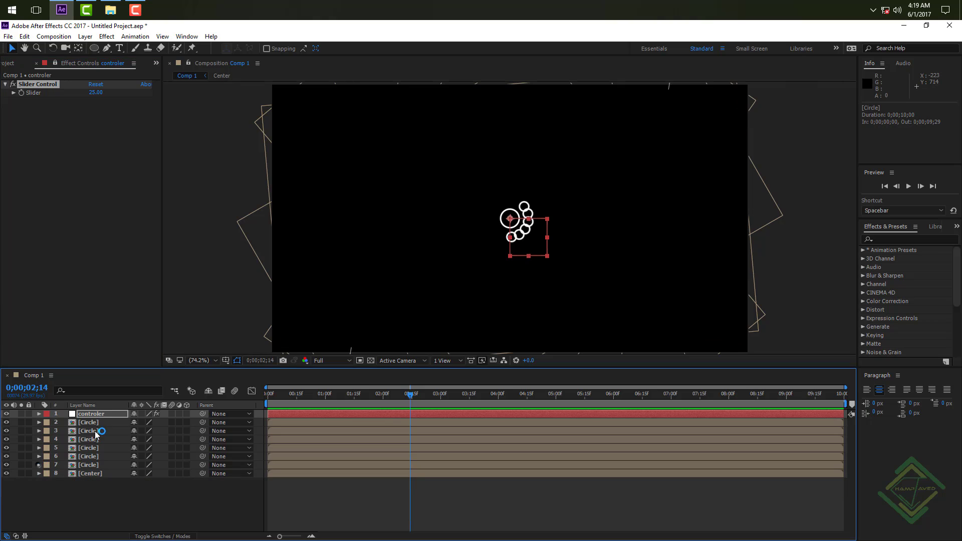
# Duplicate the top Circle layer eight times to extend the ring of small circles around the center.
pyautogui.click(92, 424)
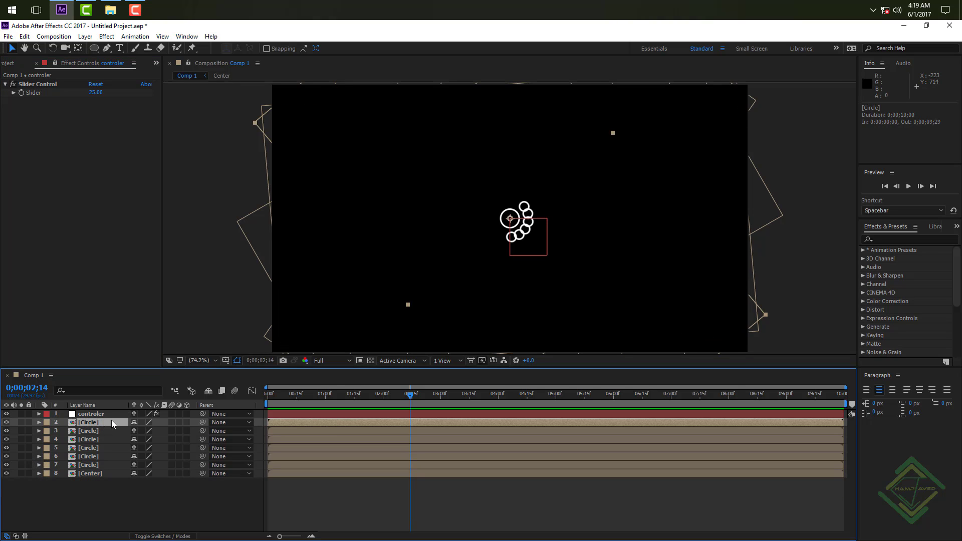
pyautogui.hotkey('ctrl', 'd')
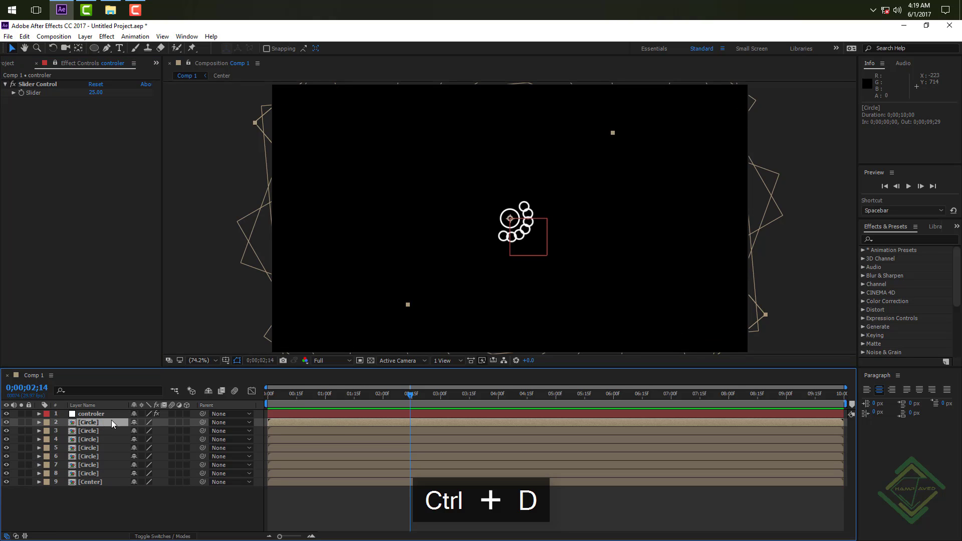
pyautogui.hotkey('ctrl', 'd')
pyautogui.hotkey('ctrl', 'd')
pyautogui.hotkey('ctrl', 'd')
pyautogui.hotkey('ctrl', 'd')
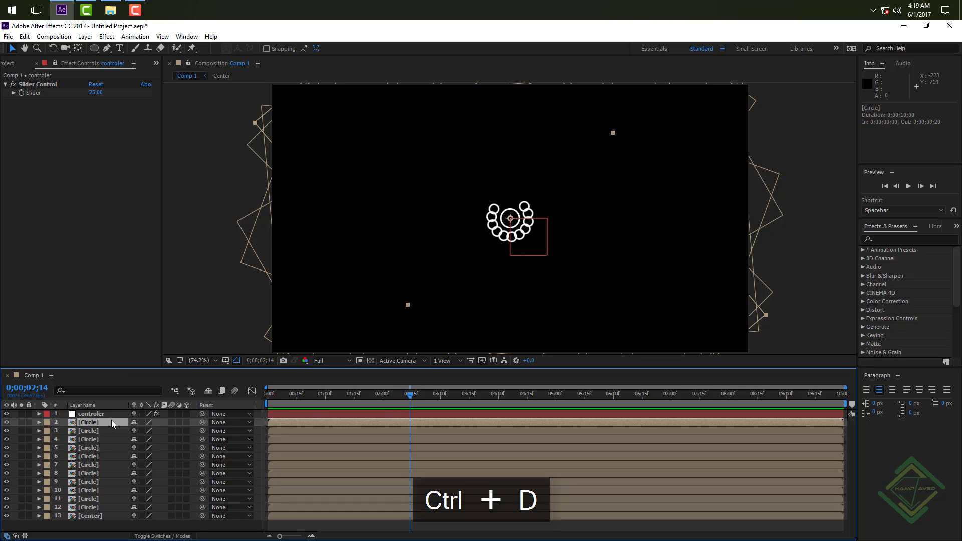
pyautogui.hotkey('ctrl', 'd')
pyautogui.hotkey('ctrl', 'd')
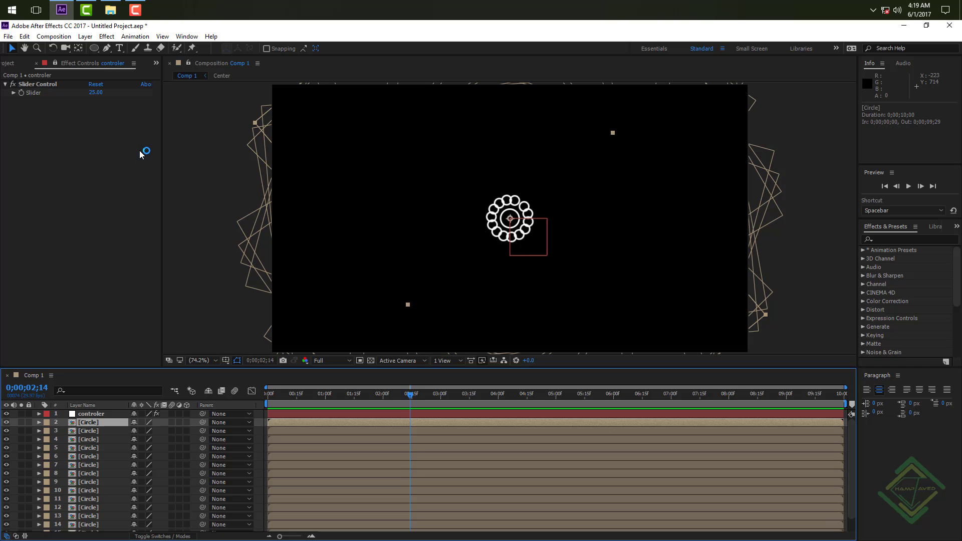
# Set the controler's Slider to 24 and duplicate the top Circle layer once more to close the ring.
pyautogui.click(93, 96)
pyautogui.moveTo(93, 93); pyautogui.dragTo(92, 92)
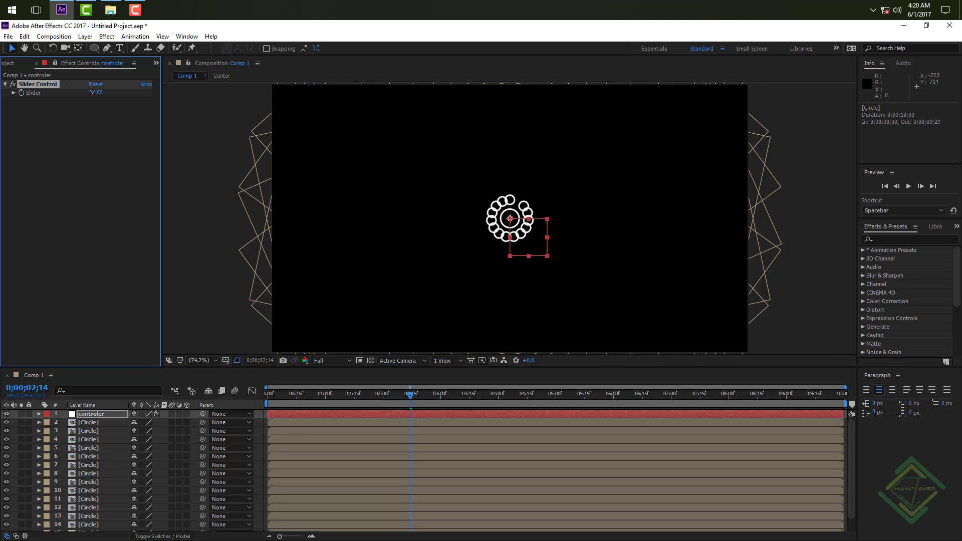
pyautogui.click(97, 423)
pyautogui.hotkey('ctrl', 'd')
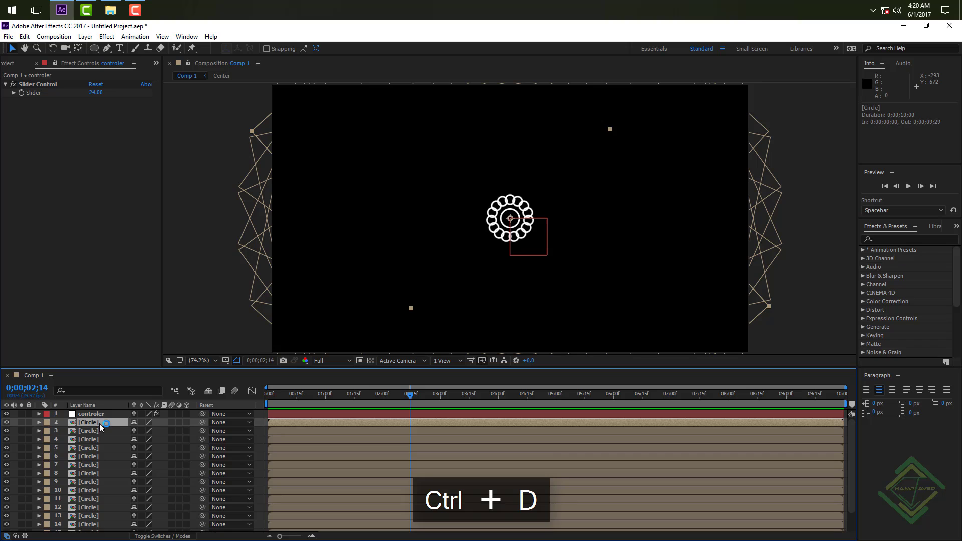
# Duplicate the controler layer, and pre-compose the original controler together with all the Circle layers as "Circle pre".
pyautogui.click(101, 415)
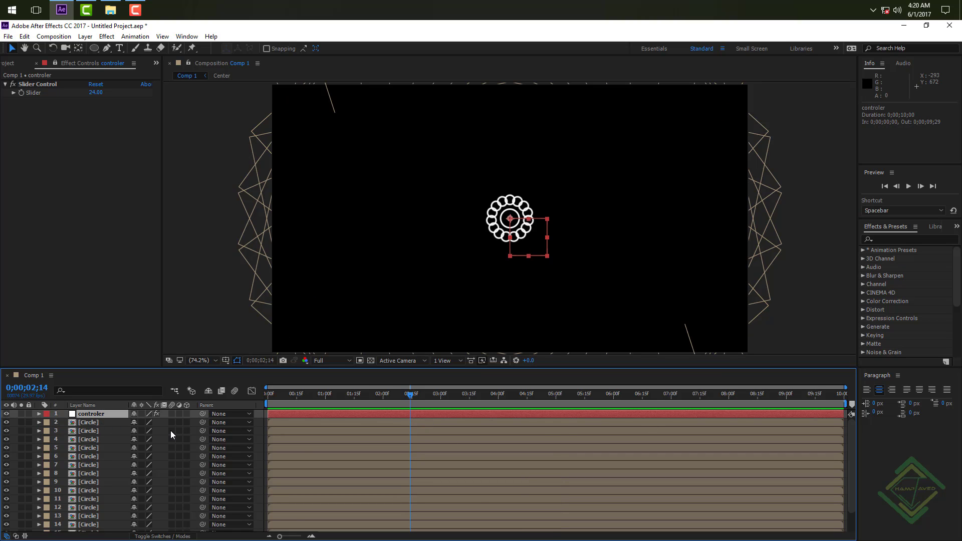
pyautogui.hotkey('ctrl', 'd')
pyautogui.click(94, 422)
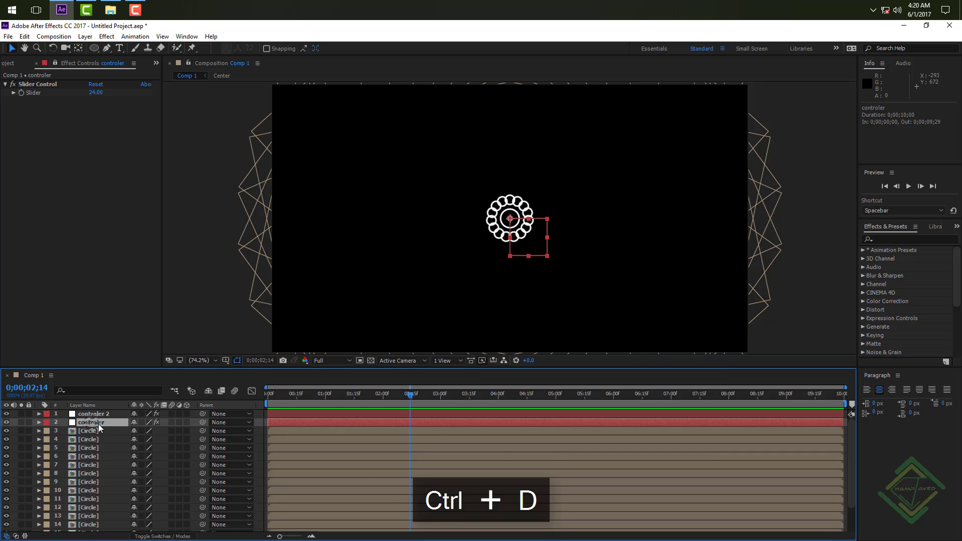
pyautogui.scroll(-2, 852, 457)
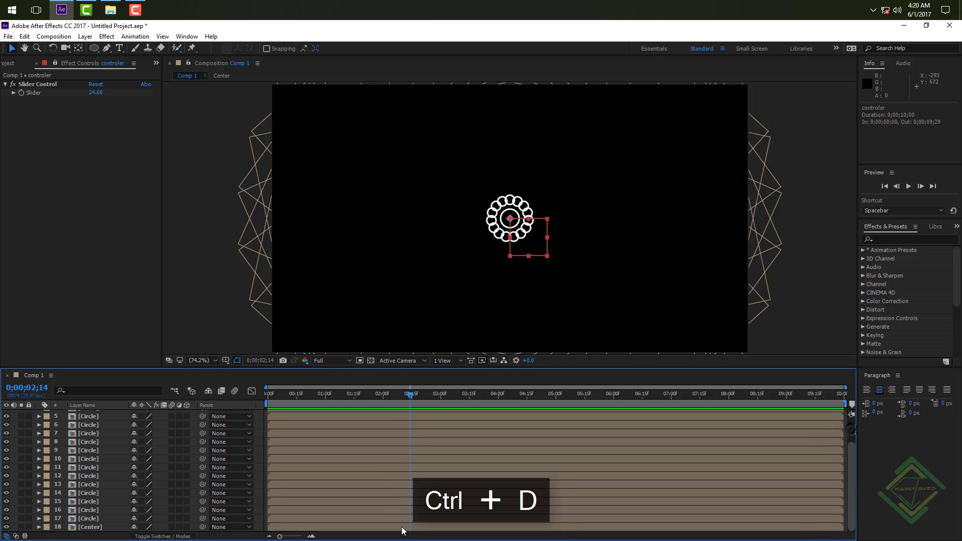
pyautogui.keyDown('shift'); pyautogui.click(92, 520); pyautogui.keyUp('shift')
pyautogui.moveTo(91, 522)
pyautogui.mouseDown()
pyautogui.moveTo(98, 418)
pyautogui.moveTo(106, 537)
pyautogui.moveTo(94, 530)
pyautogui.mouseUp()
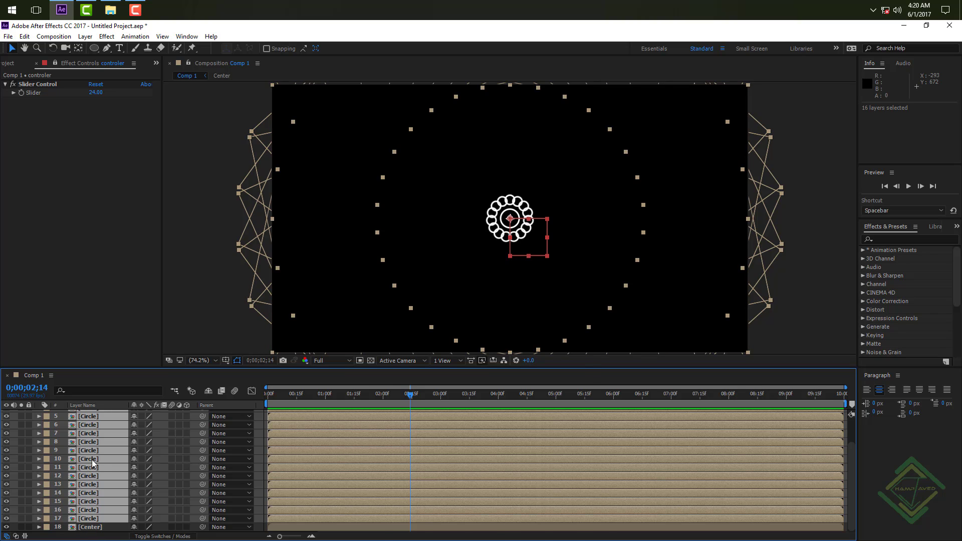
pyautogui.hotkey('ctrl', 'shift', 'c')
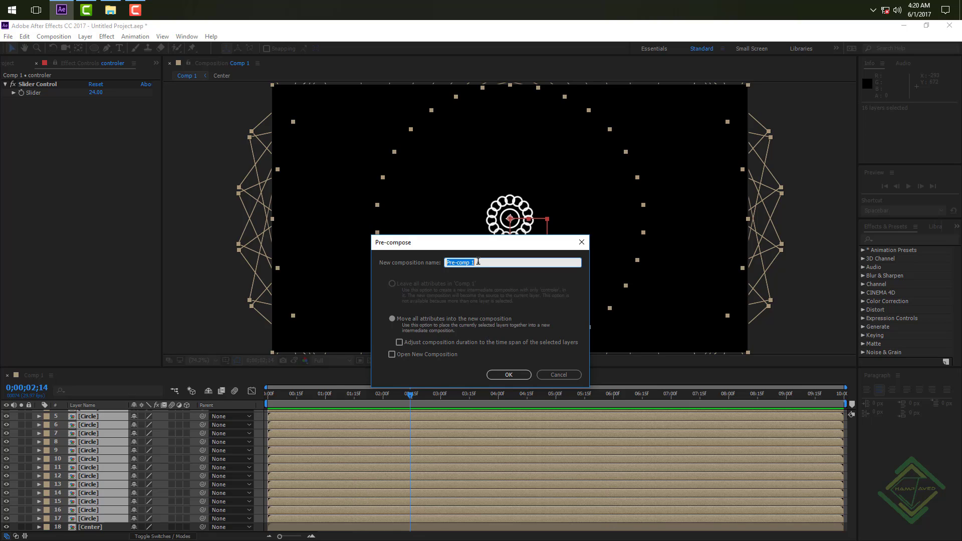
pyautogui.write('Circle pre')
pyautogui.click(509, 374)
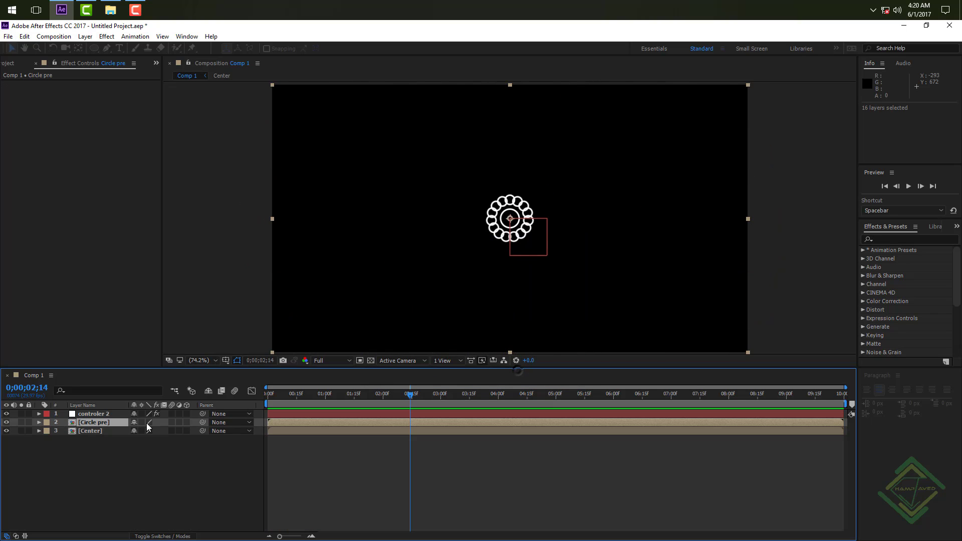
# With no layer selected, draw a rectangle about 54 by 51 px above the circle ring as a new shape layer.
pyautogui.click(110, 446)
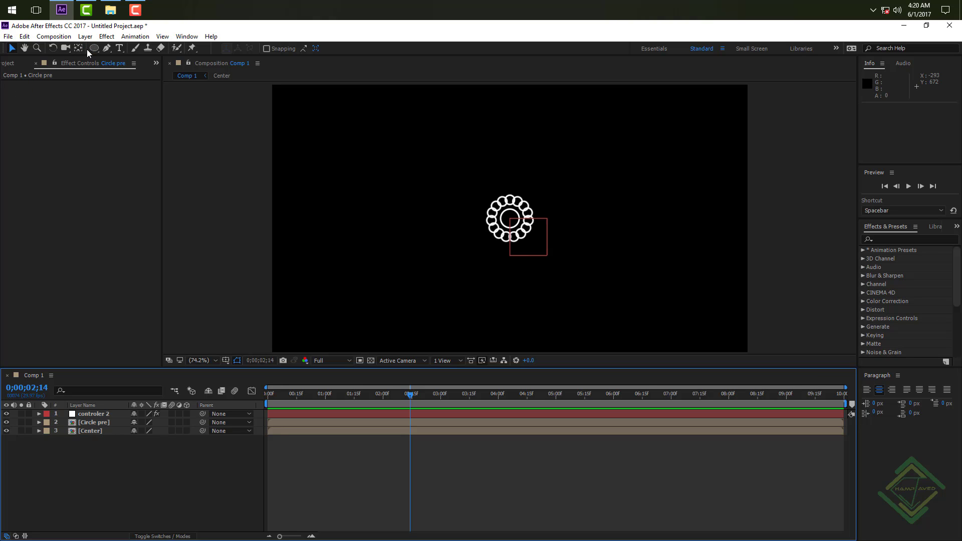
pyautogui.moveTo(88, 48); pyautogui.dragTo(130, 49)
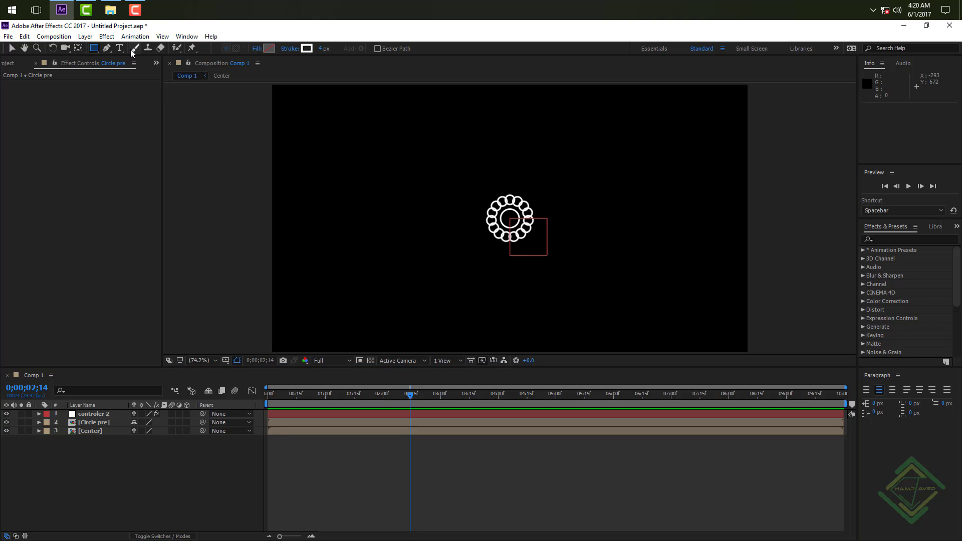
pyautogui.moveTo(492, 167); pyautogui.dragTo(470, 147)
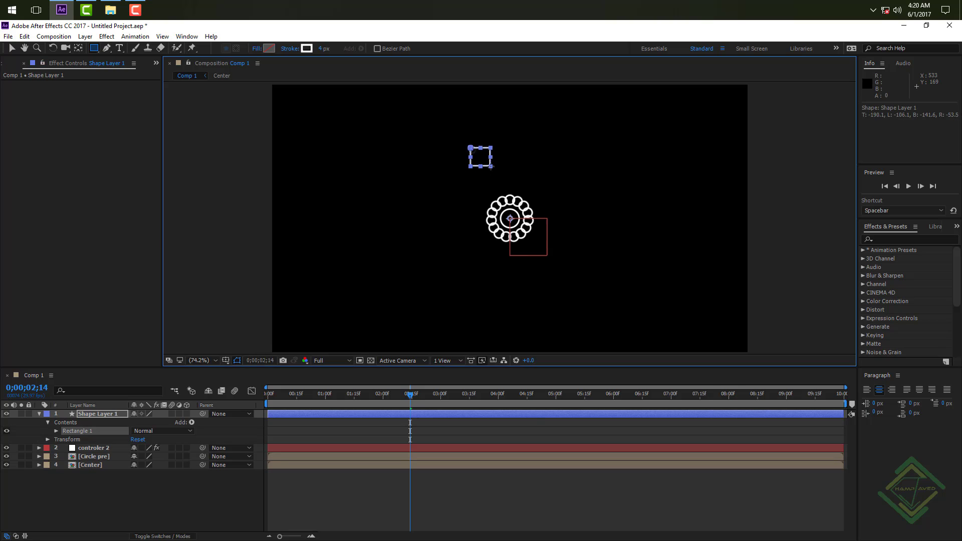
# Set the Size of the new shape's Rectangle Path 1 to 40 by 40.
pyautogui.click(56, 432)
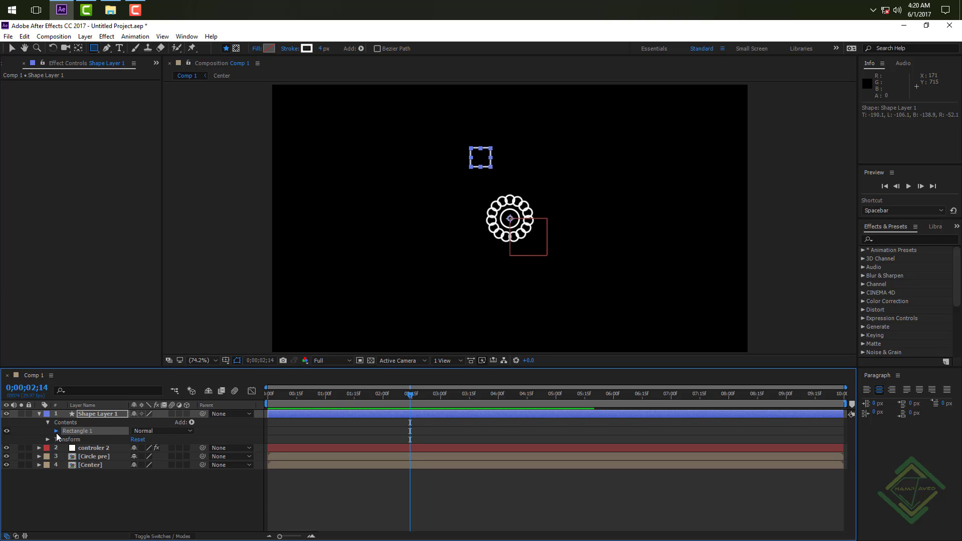
pyautogui.click(64, 441)
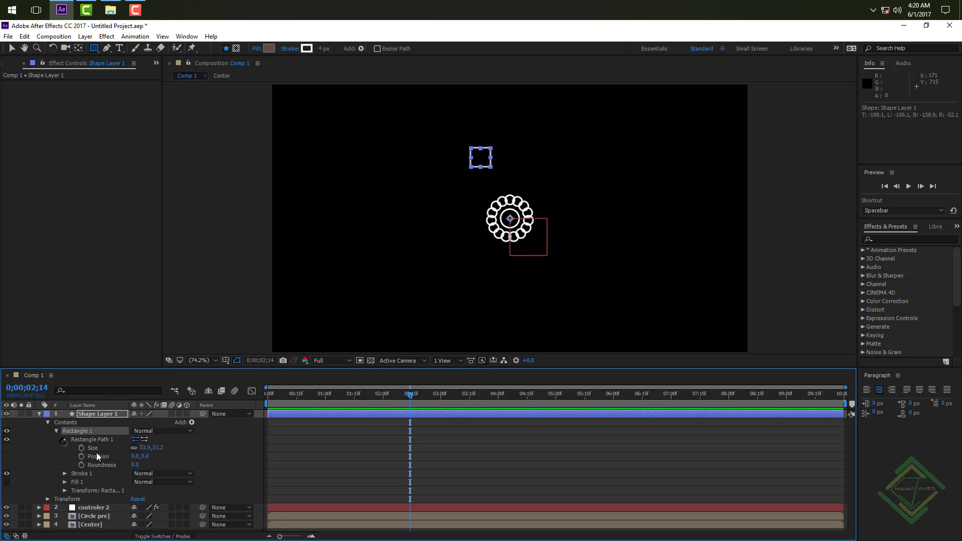
pyautogui.click(146, 448)
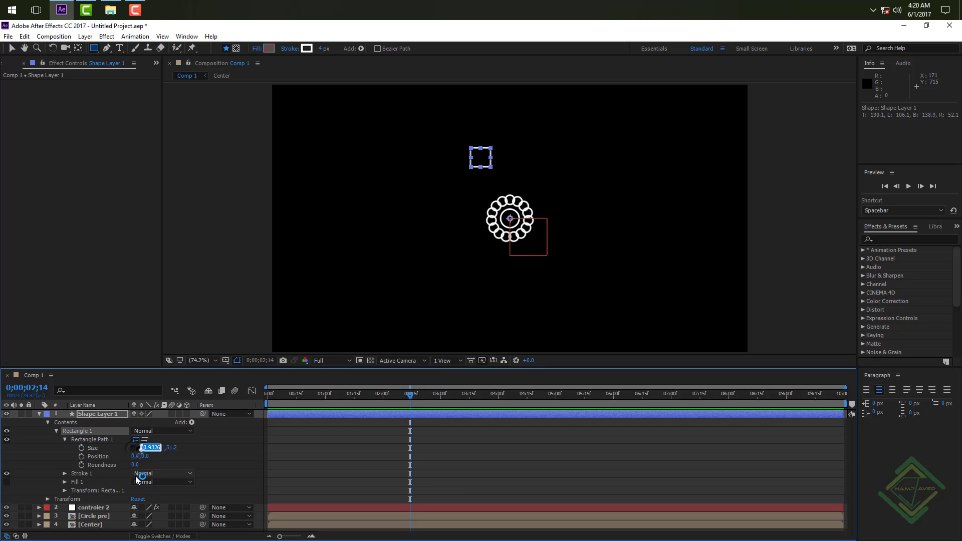
pyautogui.write('40')
pyautogui.press('Tab')
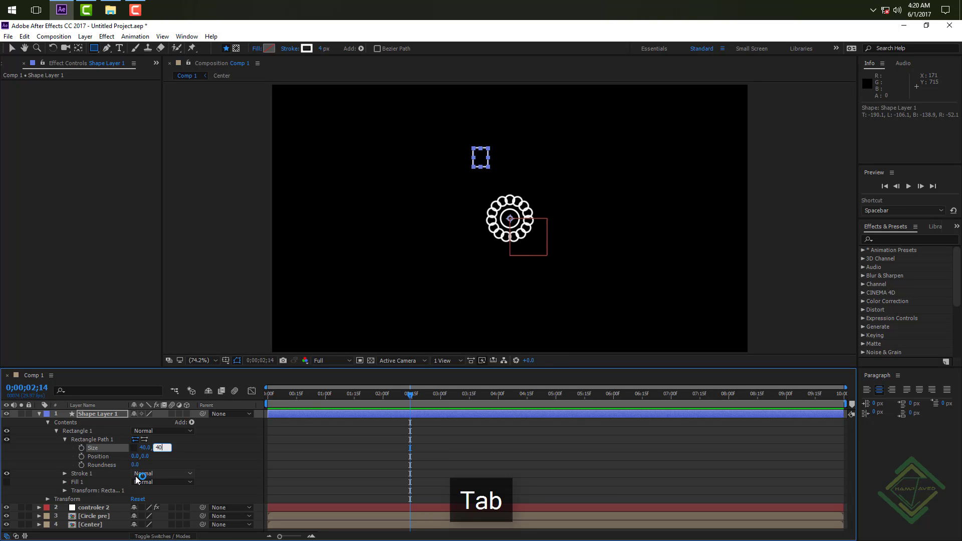
pyautogui.write('40')
pyautogui.press('Return')
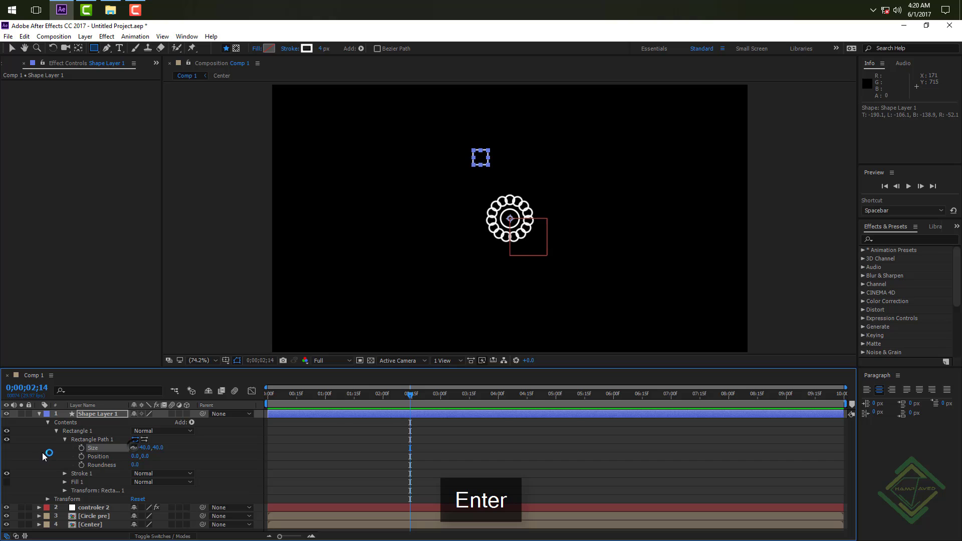
# Set the Position in Rectangle 1's own transform properties to 0, 0.
pyautogui.click(56, 431)
pyautogui.click(56, 431)
pyautogui.click(64, 439)
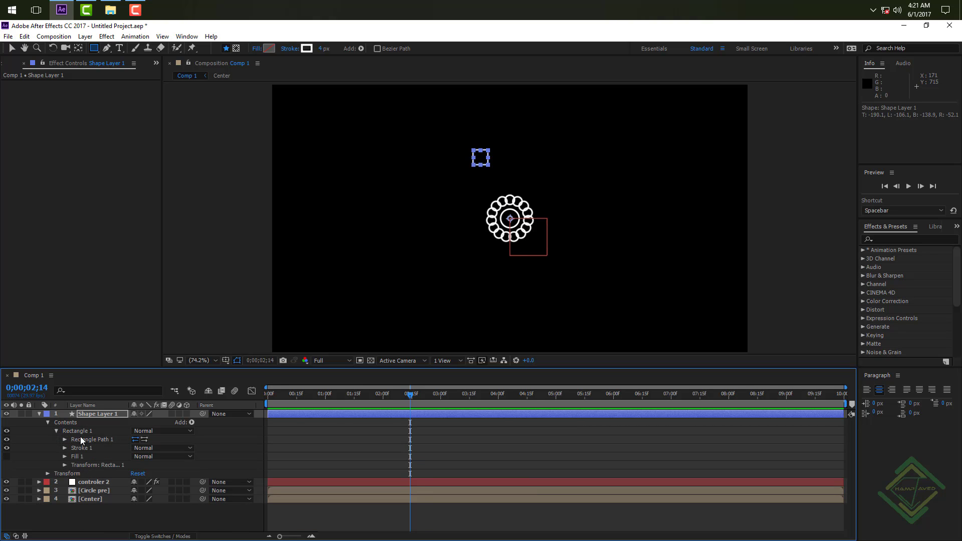
pyautogui.click(65, 465)
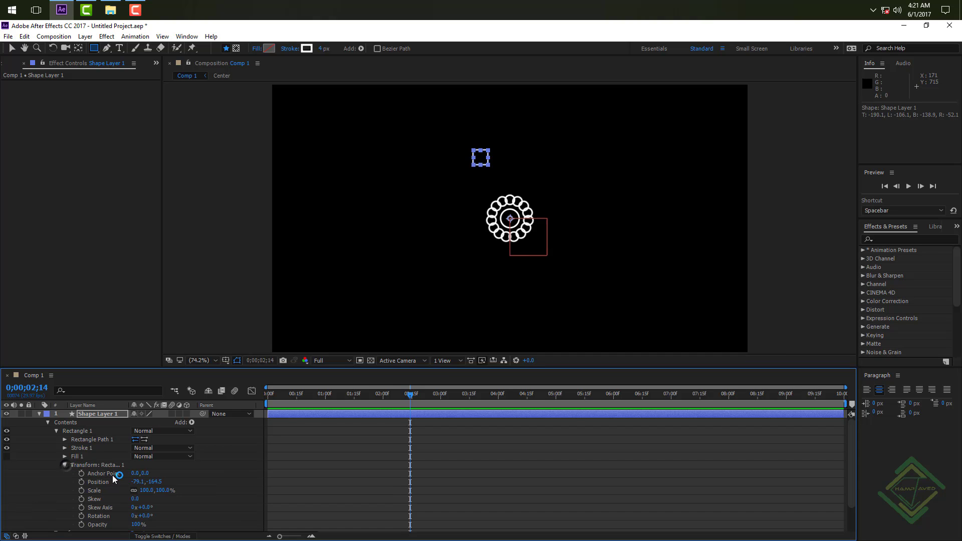
pyautogui.click(136, 482)
pyautogui.press('Tab')
pyautogui.write('0')
pyautogui.press('Return')
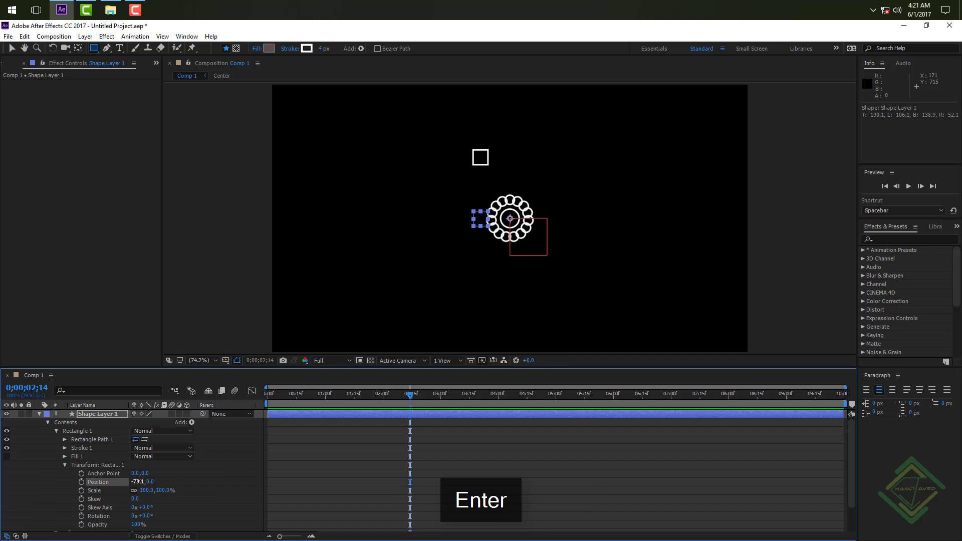
pyautogui.click(137, 482)
pyautogui.write('0')
pyautogui.press('Return')
# Set Rectangle 1's transform Rotation to 45° so the square becomes a diamond.
pyautogui.click(145, 516)
pyautogui.write('45')
pyautogui.press('Return')
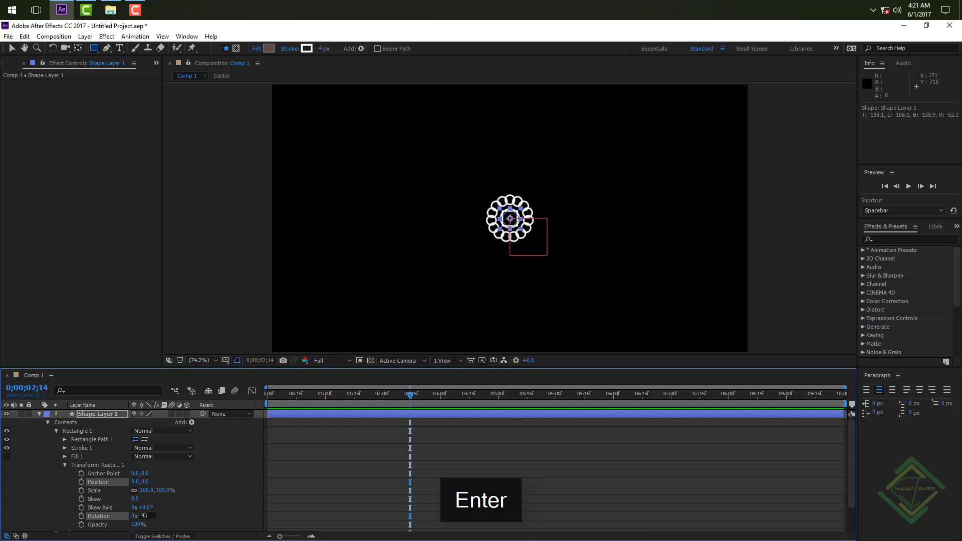
# Raise the diamond just above the circle ring by changing Rectangle 1's vertical Position to -102.
pyautogui.click(202, 361)
pyautogui.click(209, 294)
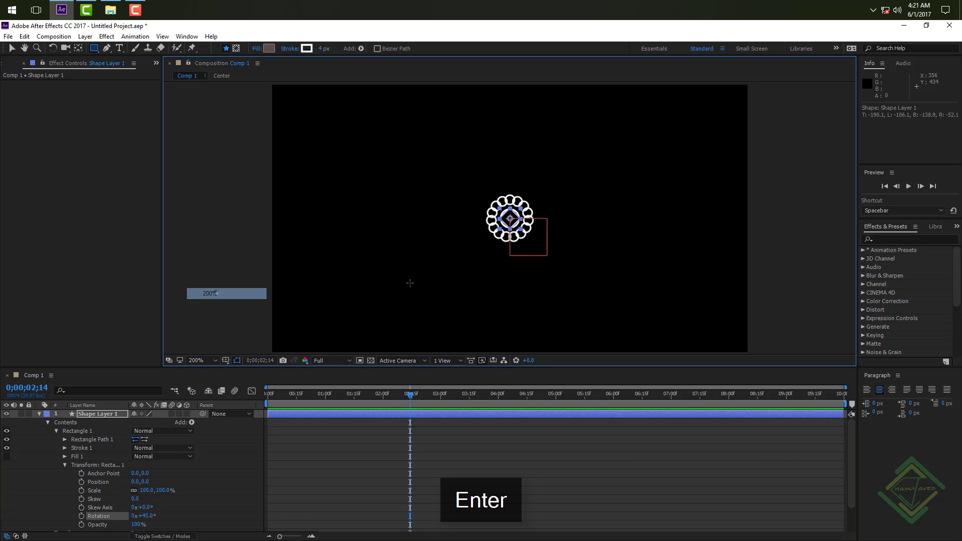
pyautogui.press('h')
pyautogui.moveTo(511, 167)
pyautogui.mouseDown()
pyautogui.moveTo(498, 228)
pyautogui.moveTo(497, 219)
pyautogui.mouseUp()
pyautogui.press('q')
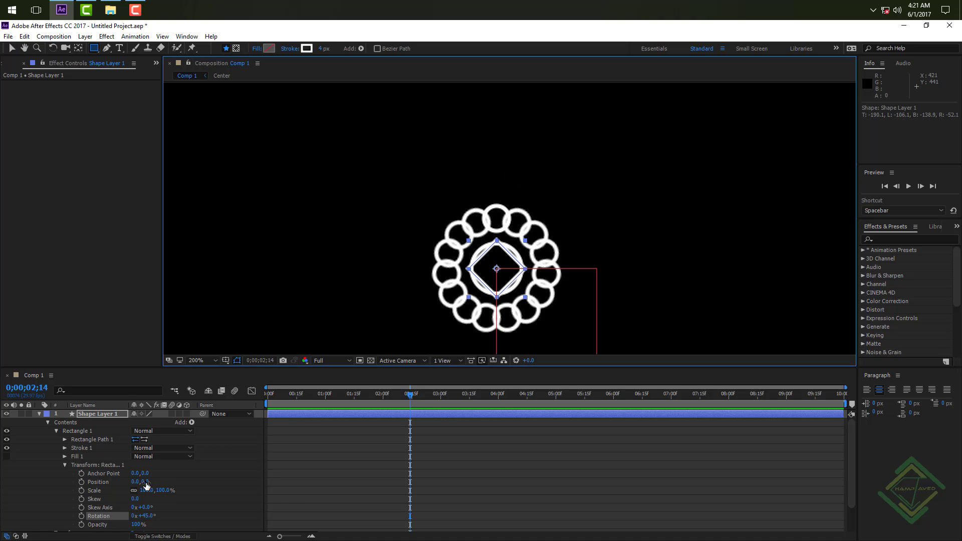
pyautogui.moveTo(145, 482); pyautogui.dragTo(92, 484)
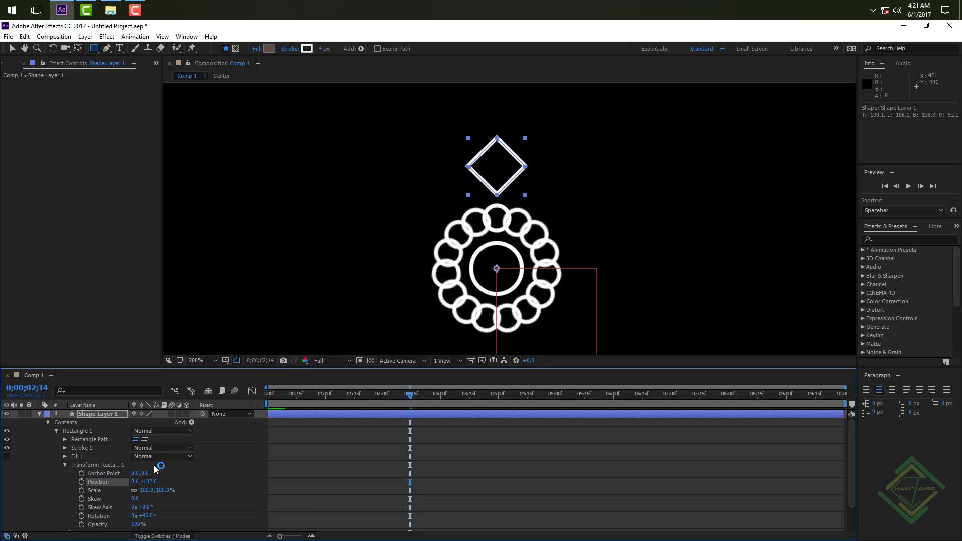
pyautogui.click(193, 361)
pyautogui.click(215, 190)
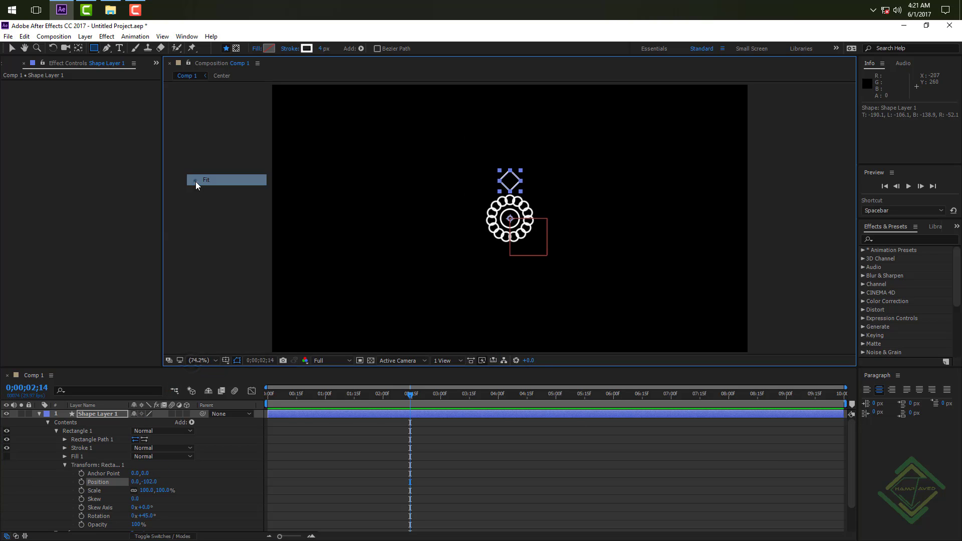
# Place Shape Layer 1 directly beneath the controler 2 layer and rename controler 2 to "controler".
pyautogui.click(39, 414)
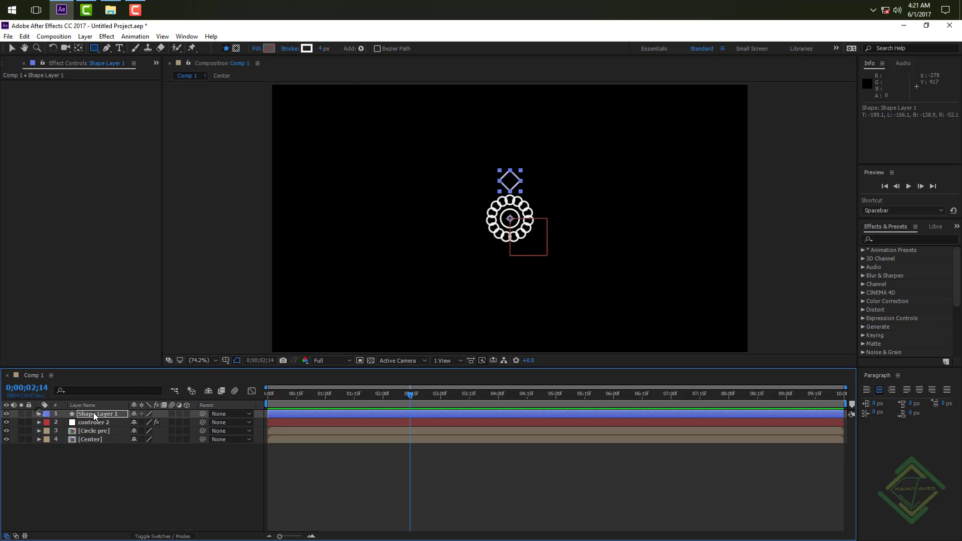
pyautogui.moveTo(110, 415); pyautogui.dragTo(110, 425)
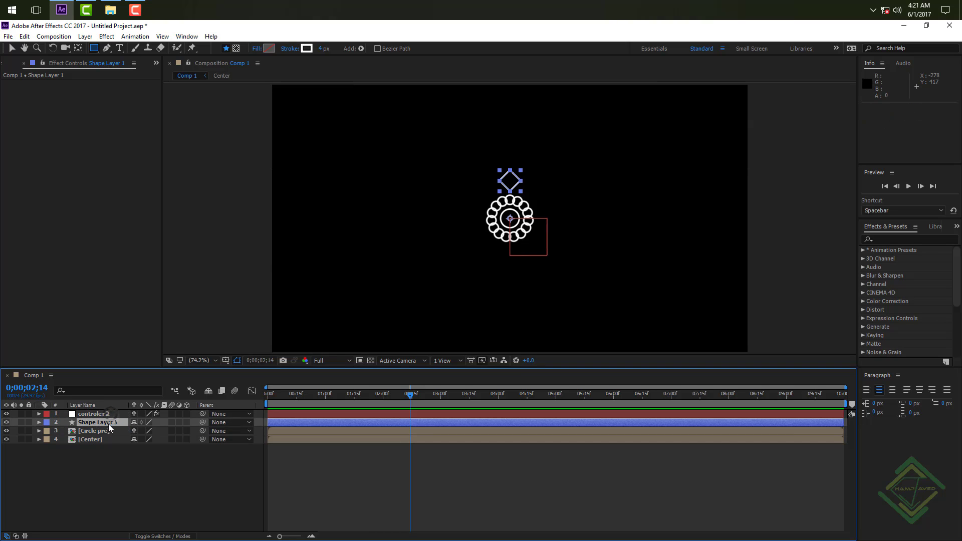
pyautogui.click(110, 415)
pyautogui.press('Return')
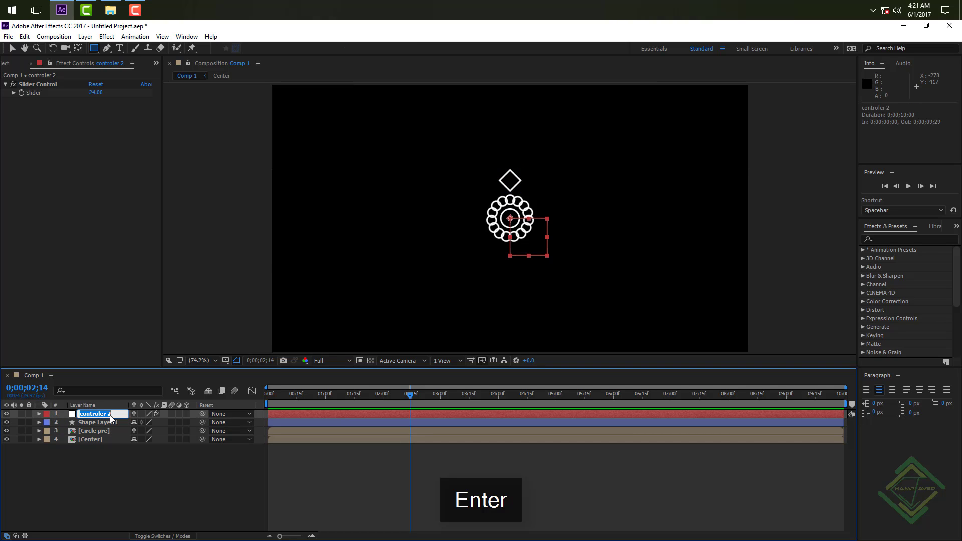
pyautogui.press('Right')
pyautogui.press('BackSpace')
pyautogui.press('Return')
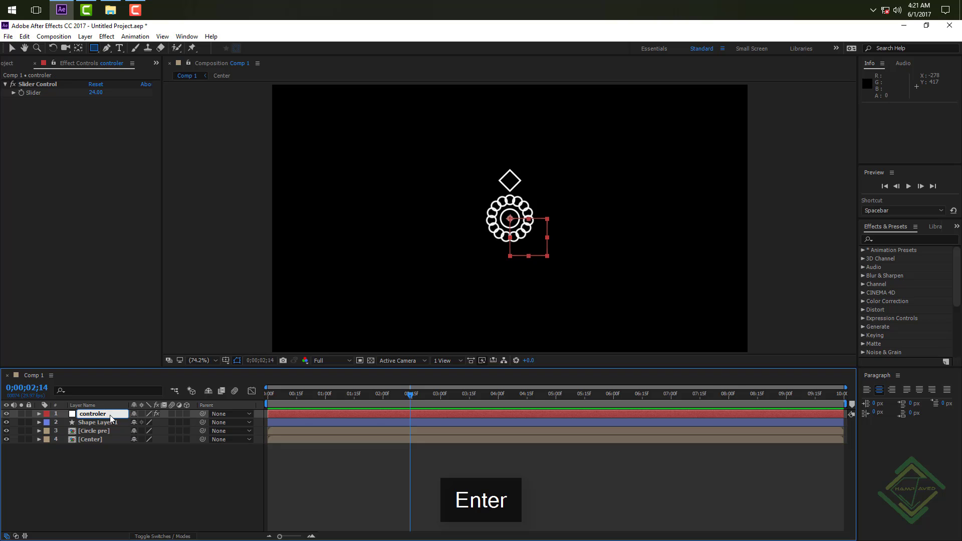
# Pre-compose Shape Layer 1 into a new composition named "Square".
pyautogui.click(111, 422)
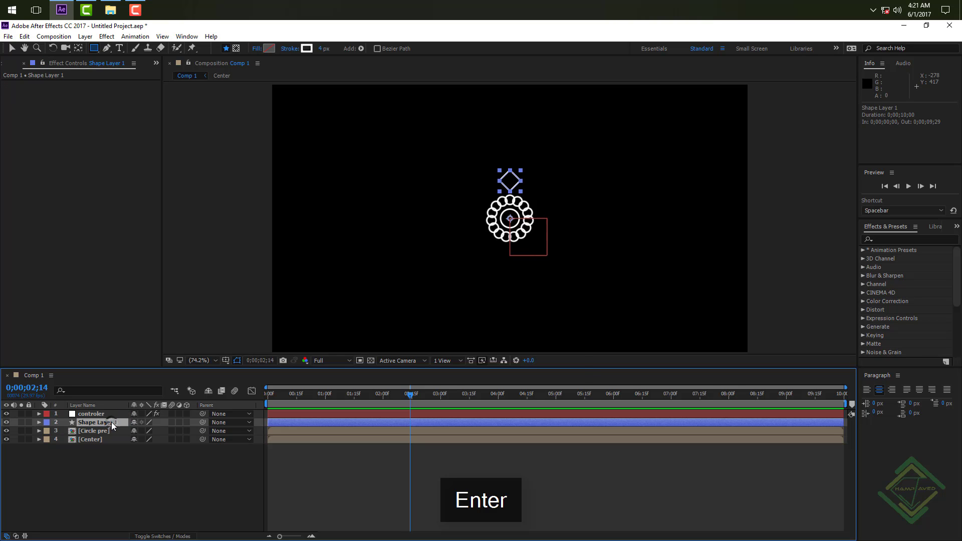
pyautogui.hotkey('ctrl', 'shift', 'c')
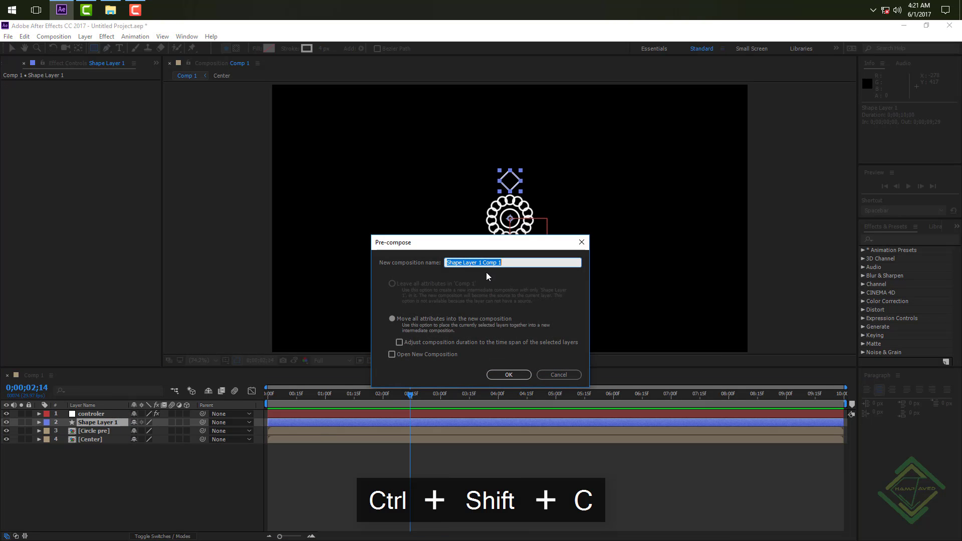
pyautogui.write('Square')
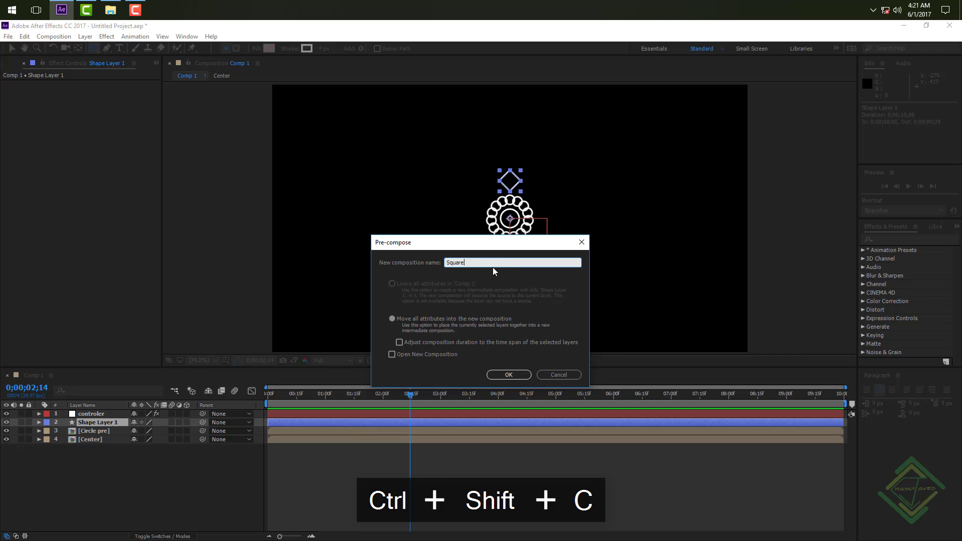
pyautogui.press('Return')
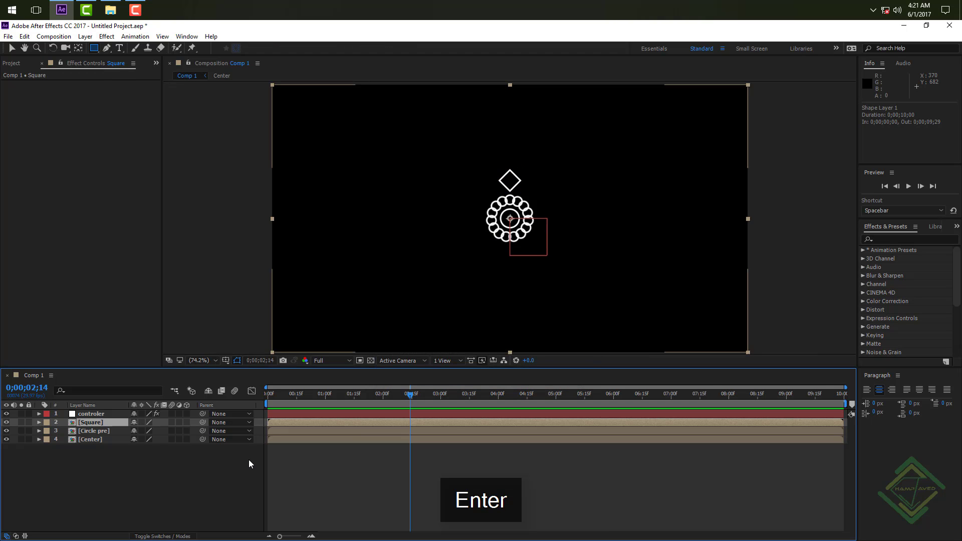
# Add an expression to the Square layer's Rotation that multiplies index by the controler layer's Slider value.
pyautogui.click(106, 414)
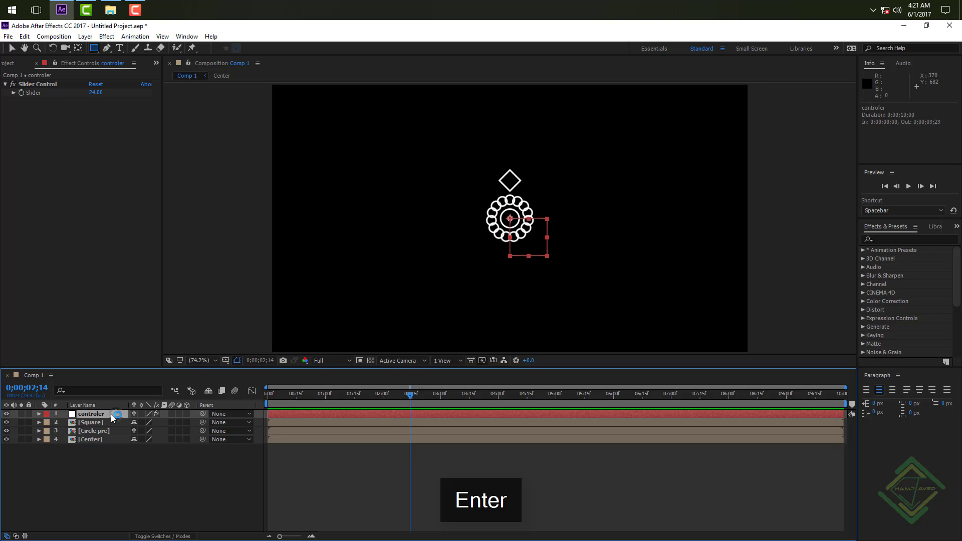
pyautogui.click(57, 63)
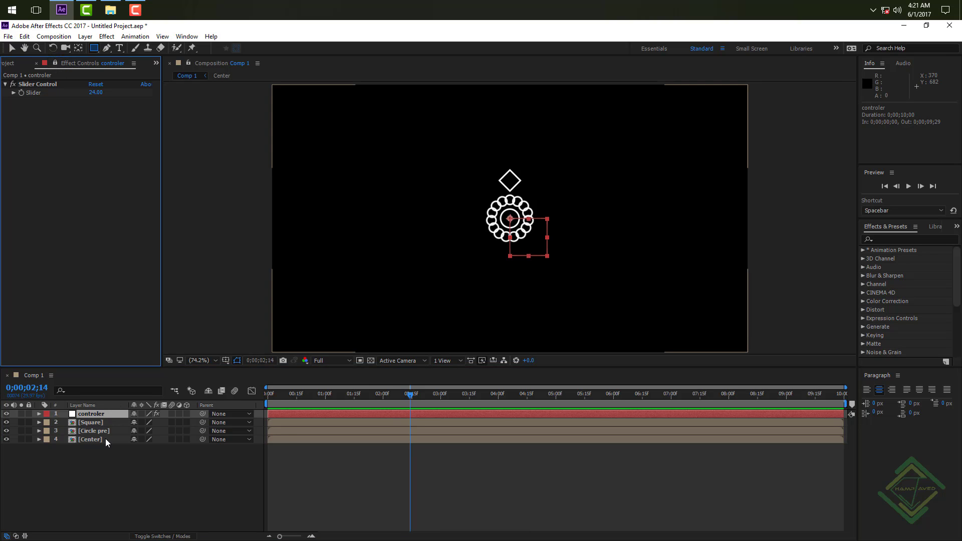
pyautogui.click(101, 424)
pyautogui.press('r')
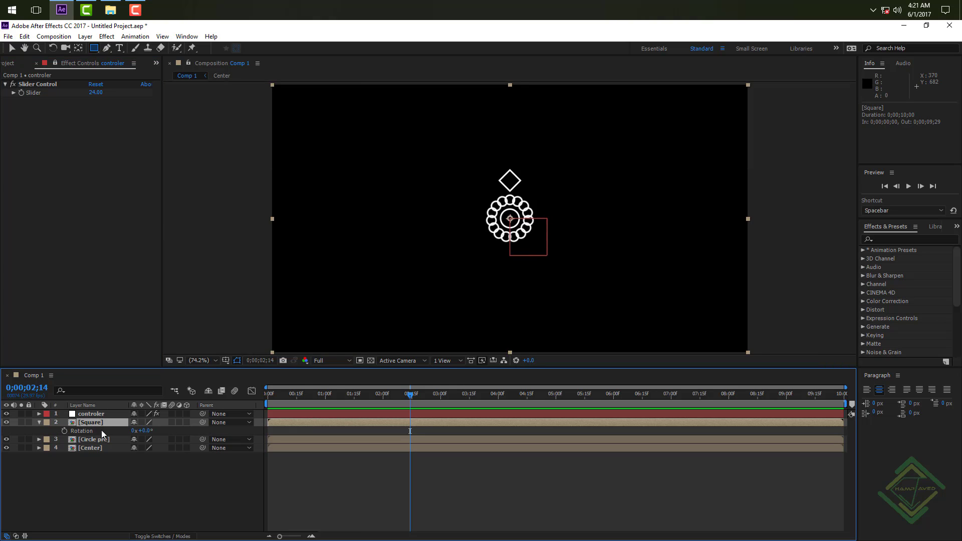
pyautogui.keyDown('alt'); pyautogui.click(64, 430); pyautogui.keyUp('alt')
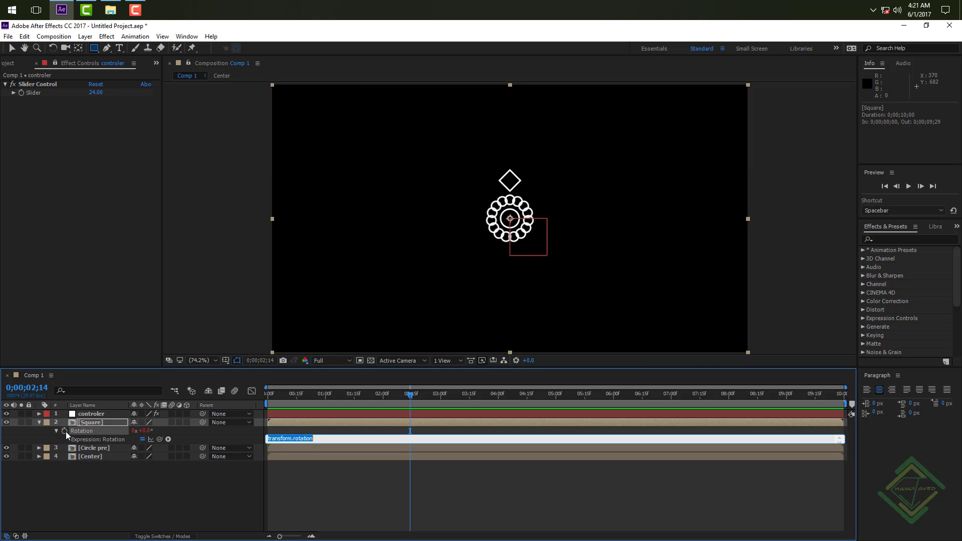
pyautogui.write('index*')
pyautogui.moveTo(159, 439); pyautogui.dragTo(61, 94)
pyautogui.click(161, 490)
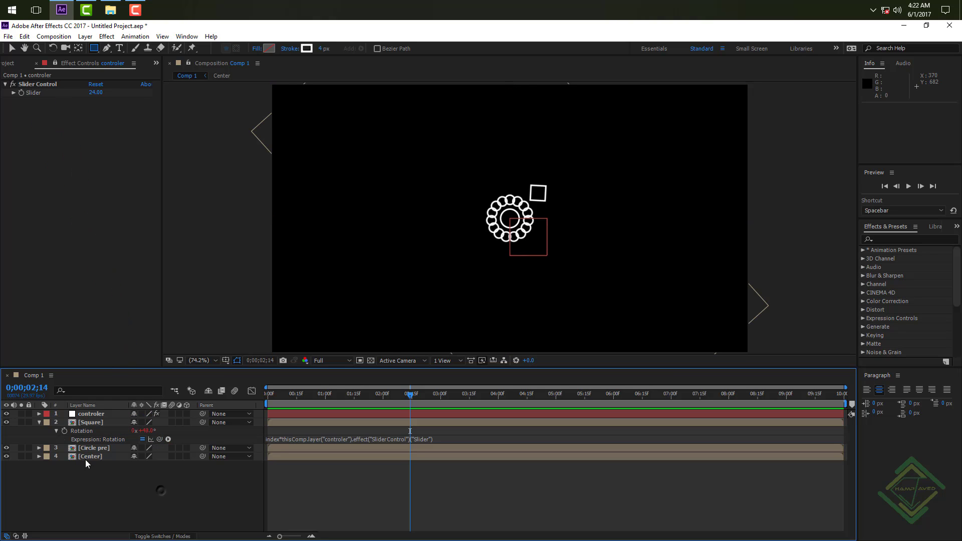
# Duplicate the Square layer to make four squares and raise the controler Slider to 34.
pyautogui.click(39, 423)
pyautogui.hotkey('ctrl', 'd')
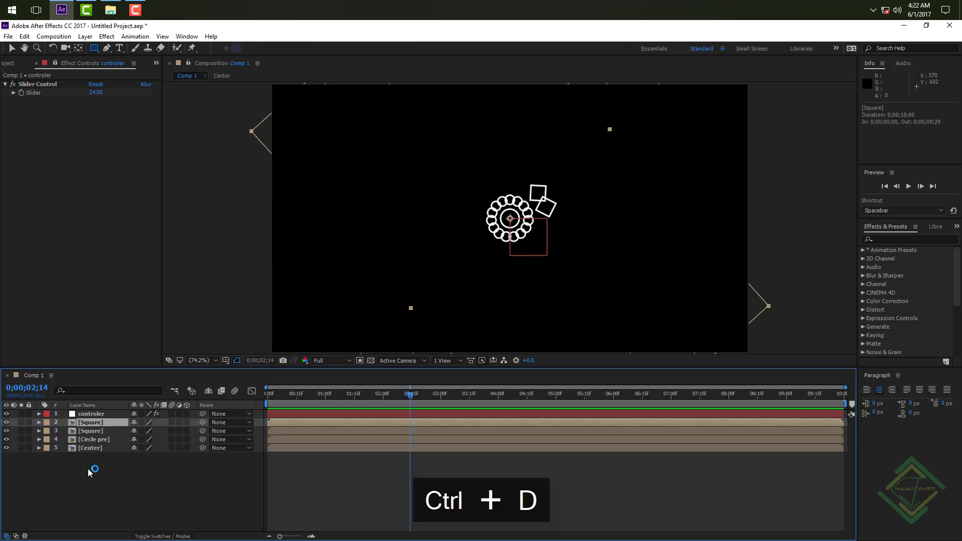
pyautogui.hotkey('ctrl', 'd')
pyautogui.hotkey('ctrl', 'd')
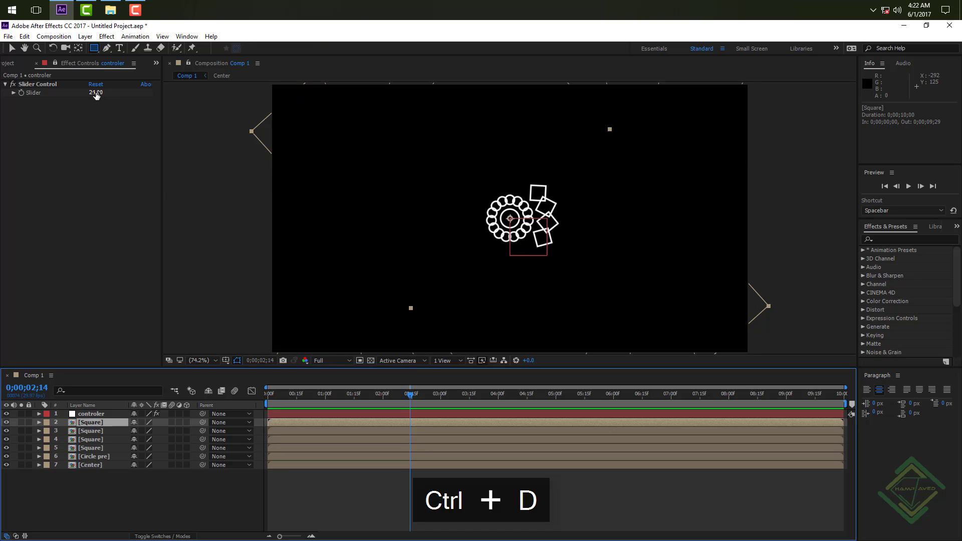
pyautogui.moveTo(96, 92); pyautogui.dragTo(117, 93)
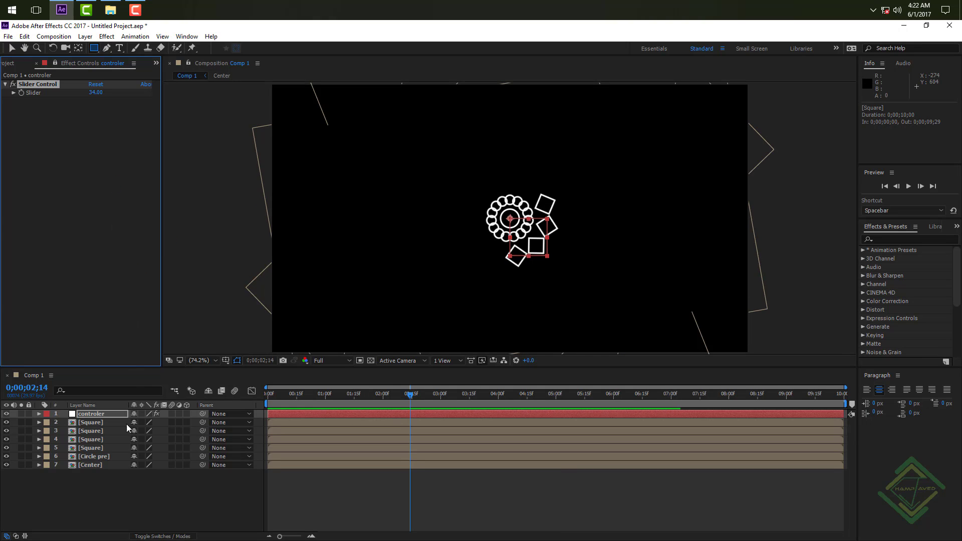
# Duplicate the topmost Square layer seven more times to make eleven squares around the circle ring.
pyautogui.click(109, 422)
pyautogui.hotkey('ctrl', 'd')
pyautogui.hotkey('ctrl', 'd')
pyautogui.hotkey('ctrl', 'd')
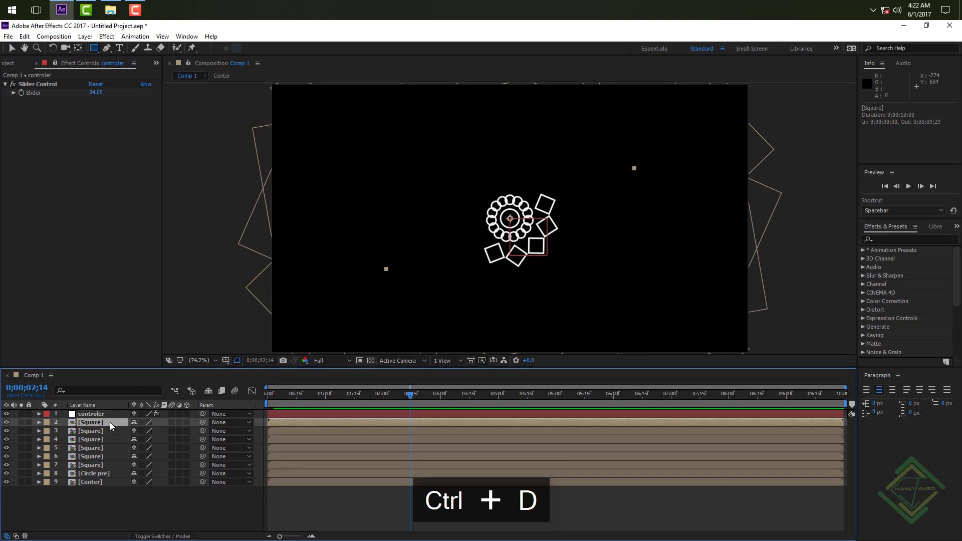
pyautogui.hotkey('ctrl', 'd')
pyautogui.hotkey('ctrl', 'd')
pyautogui.hotkey('ctrl', 'd')
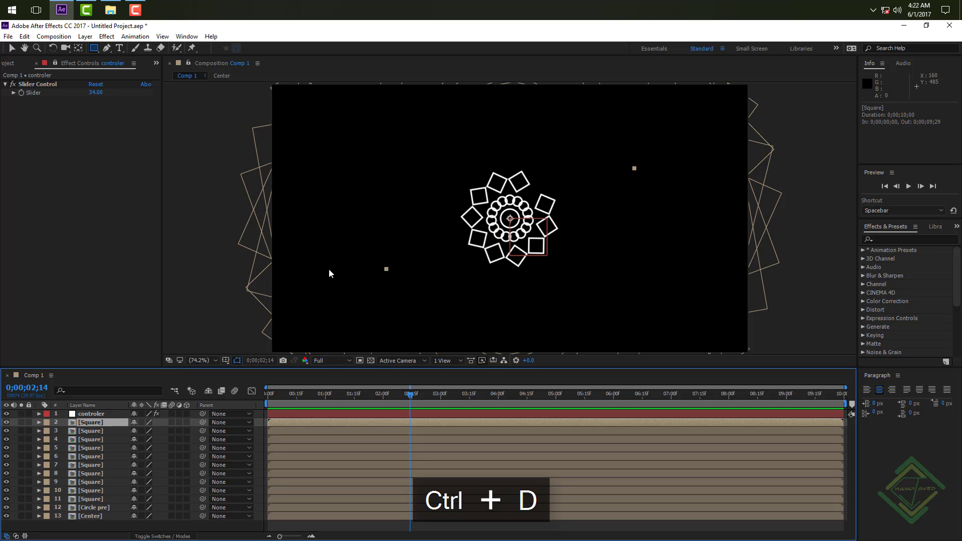
pyautogui.hotkey('ctrl', 'd')
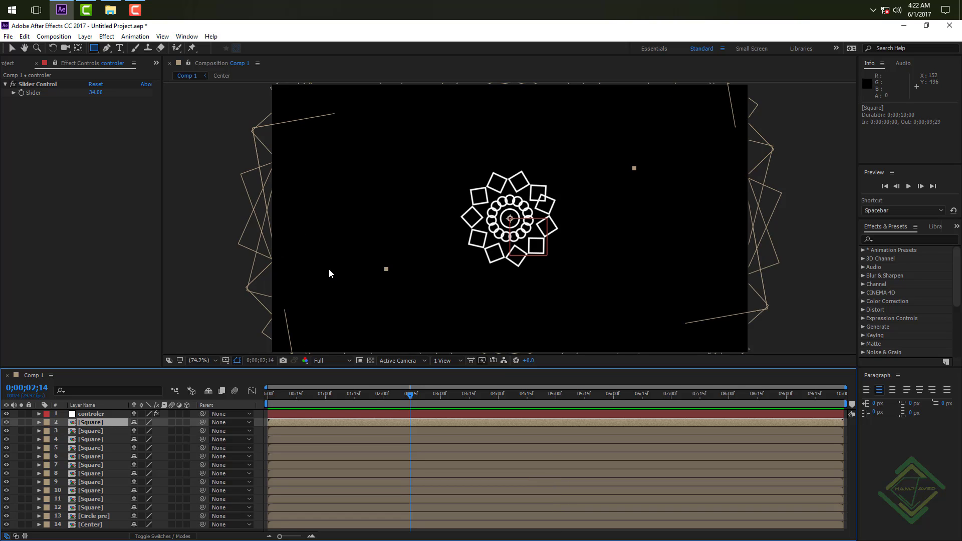
# Set the controler Slider to 32.5 to space the squares around the ring.
pyautogui.moveTo(96, 92); pyautogui.dragTo(96, 93)
pyautogui.click(95, 93)
pyautogui.write('3')
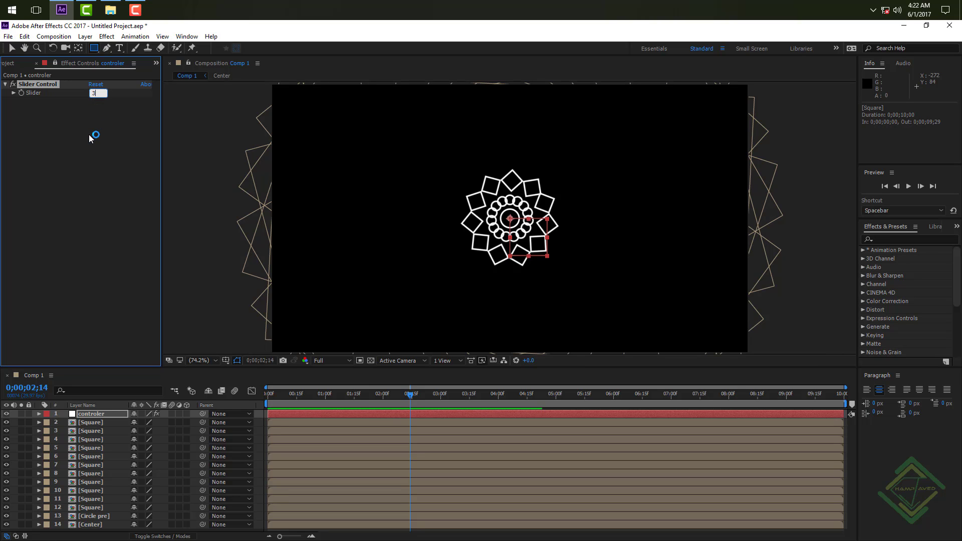
pyautogui.write('2.5')
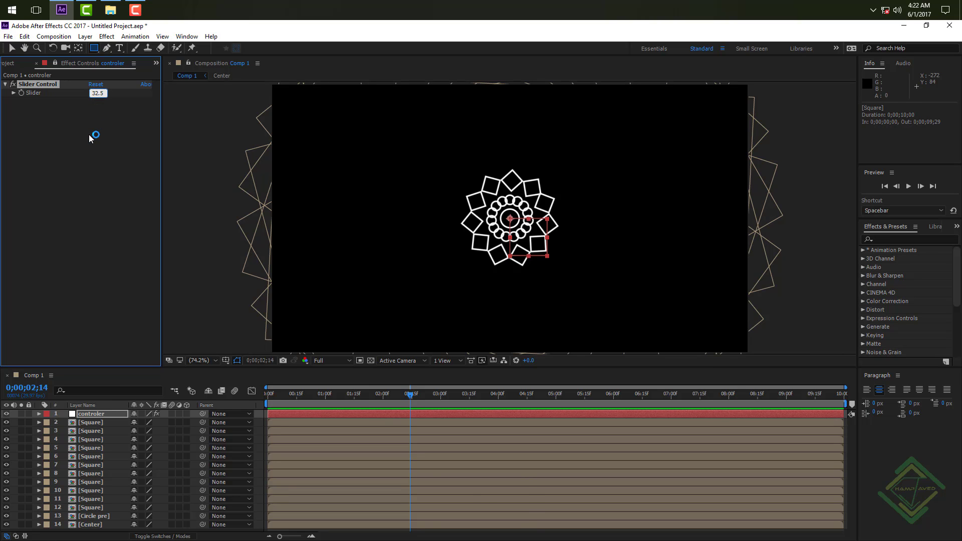
pyautogui.press('Return')
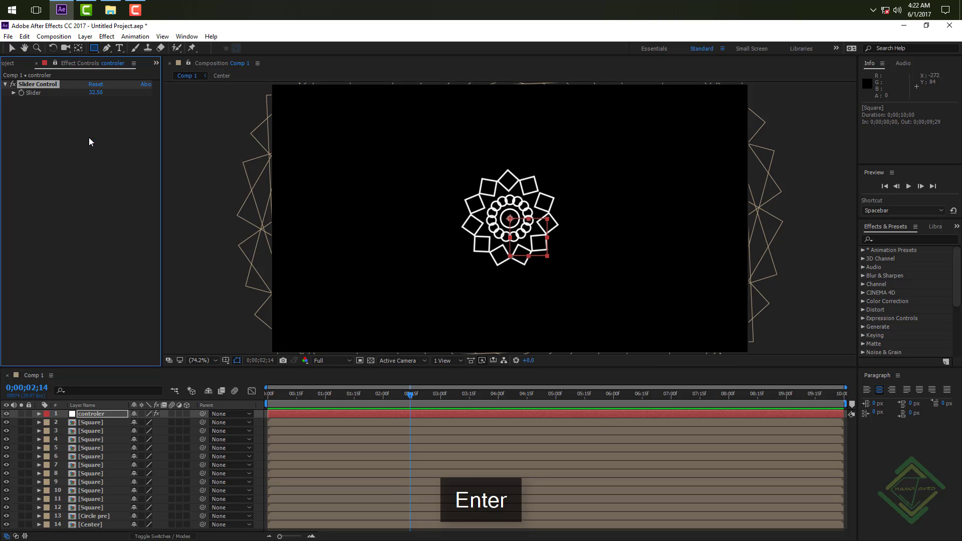
# Pre-compose the controler layer and all Square layers into a composition named "Square pre".
pyautogui.click(101, 414)
pyautogui.keyDown('shift'); pyautogui.click(108, 508); pyautogui.keyUp('shift')
pyautogui.hotkey('ctrl', 'shift', 'c')
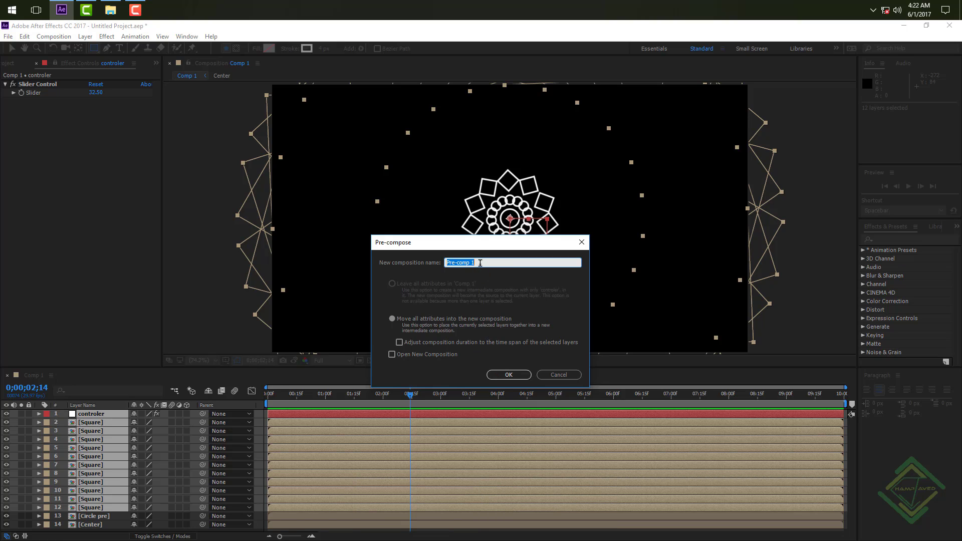
pyautogui.write('Square pre')
pyautogui.click(511, 375)
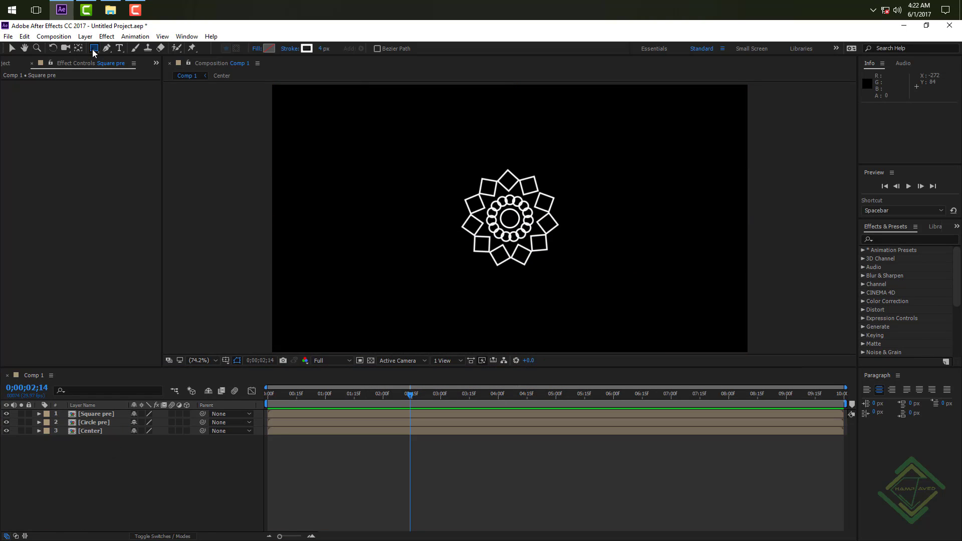
# Draw a star with an outer radius of about 74 above the square ring and set its Polystar Path 1 Rotation to 0°.
pyautogui.moveTo(92, 49); pyautogui.dragTo(127, 90)
pyautogui.moveTo(432, 124); pyautogui.dragTo(453, 146)
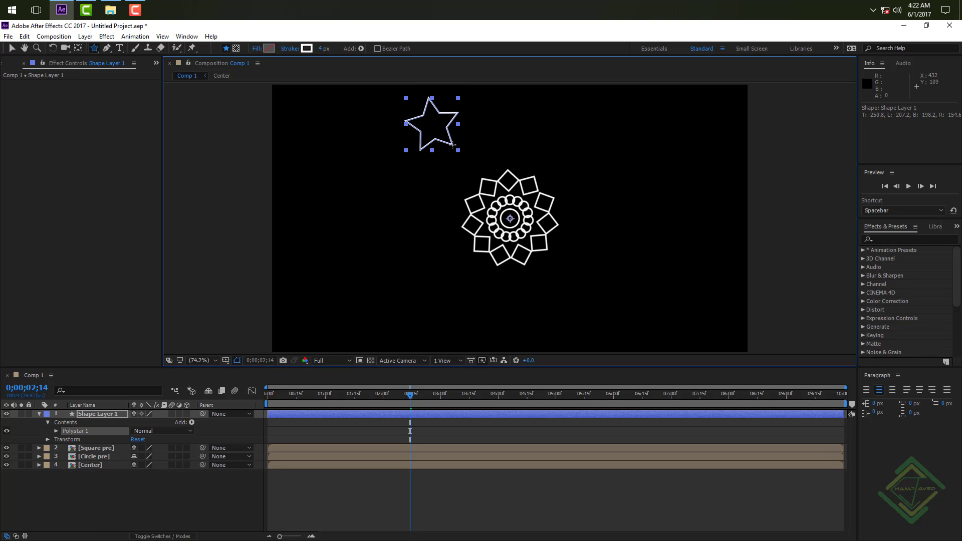
pyautogui.click(55, 431)
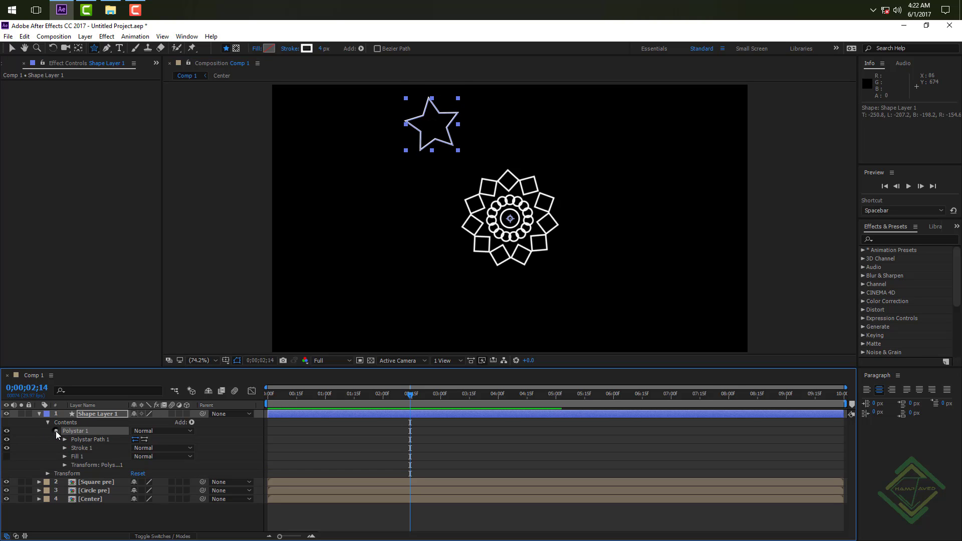
pyautogui.click(65, 439)
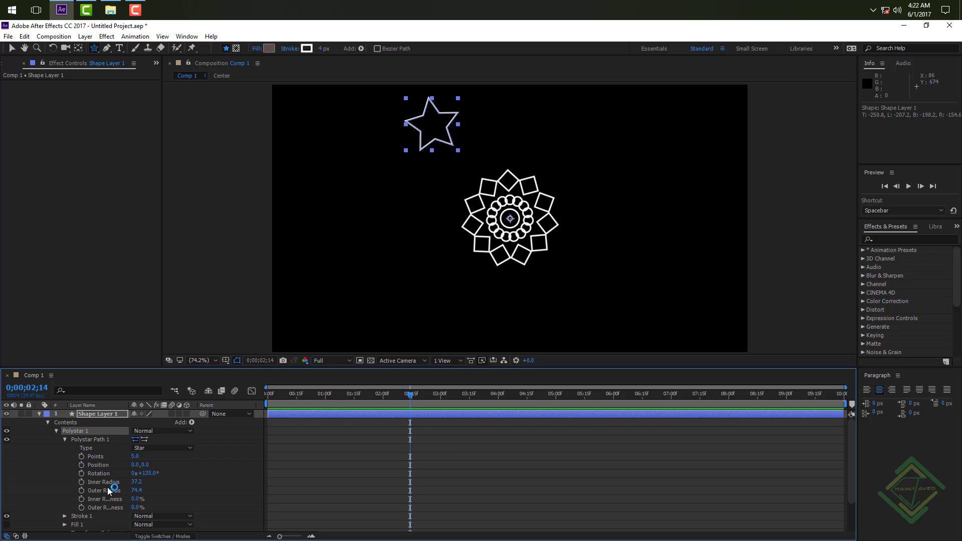
pyautogui.click(145, 473)
pyautogui.write('0')
pyautogui.press('Return')
# Try an Inner Radius of 15 and an Outer Radius of 30 for the star.
pyautogui.click(136, 482)
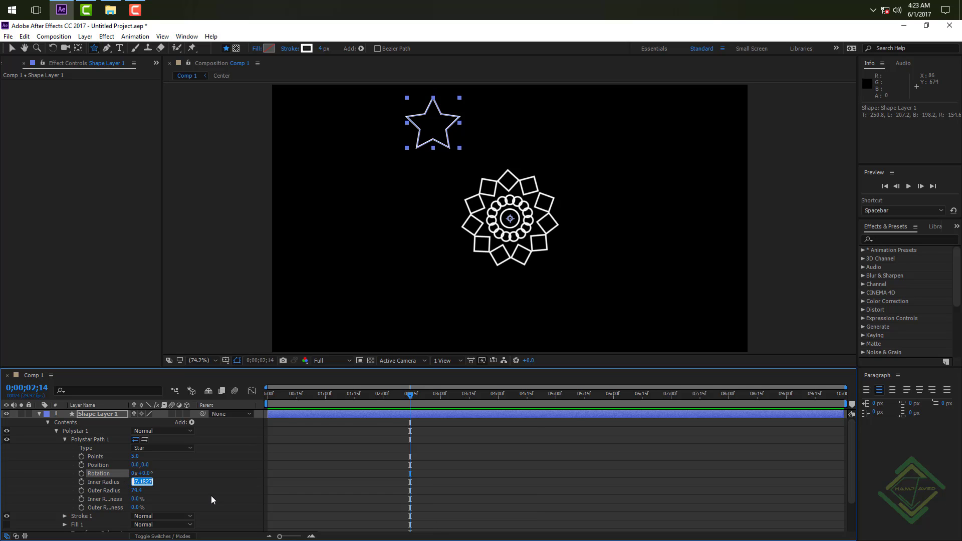
pyautogui.write('15')
pyautogui.press('Tab')
pyautogui.write('30')
pyautogui.press('Return')
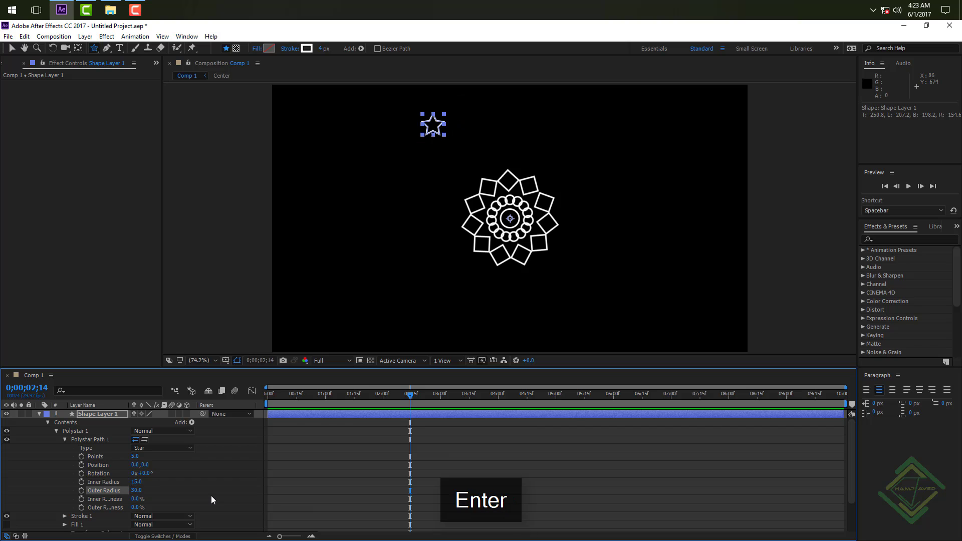
# Set the star's Inner Radius to 20 and its Outer Radius to 40.
pyautogui.click(136, 481)
pyautogui.write('20')
pyautogui.press('Tab')
pyautogui.write('40')
pyautogui.press('Return')
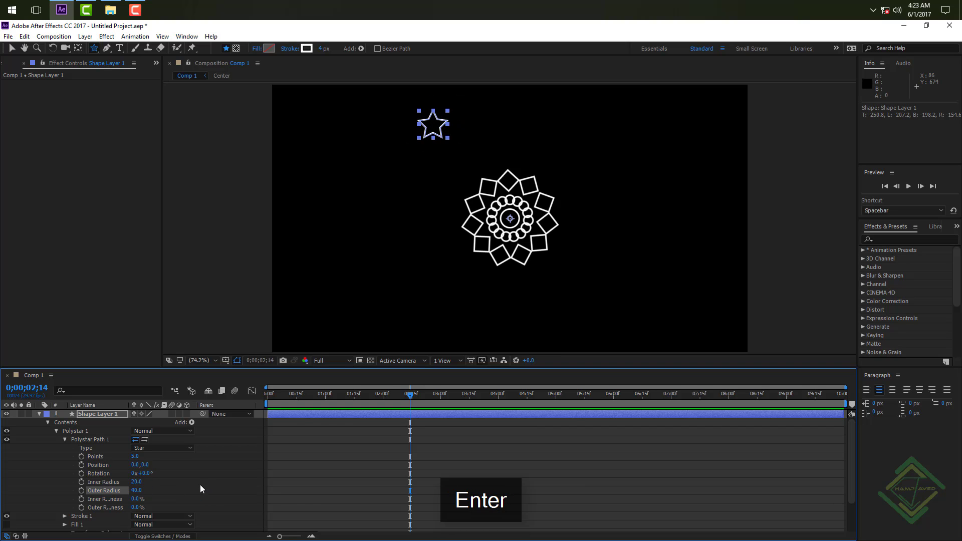
# Set the Position in Polystar 1's own transform properties to 0, 0.
pyautogui.click(64, 439)
pyautogui.click(65, 465)
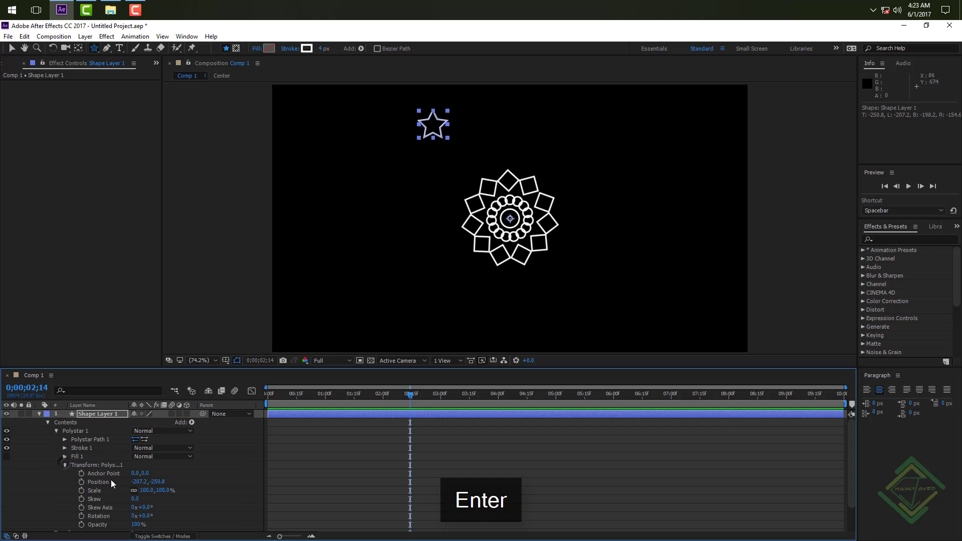
pyautogui.click(142, 482)
pyautogui.write('0')
pyautogui.press('Tab')
pyautogui.write('0')
pyautogui.press('Return')
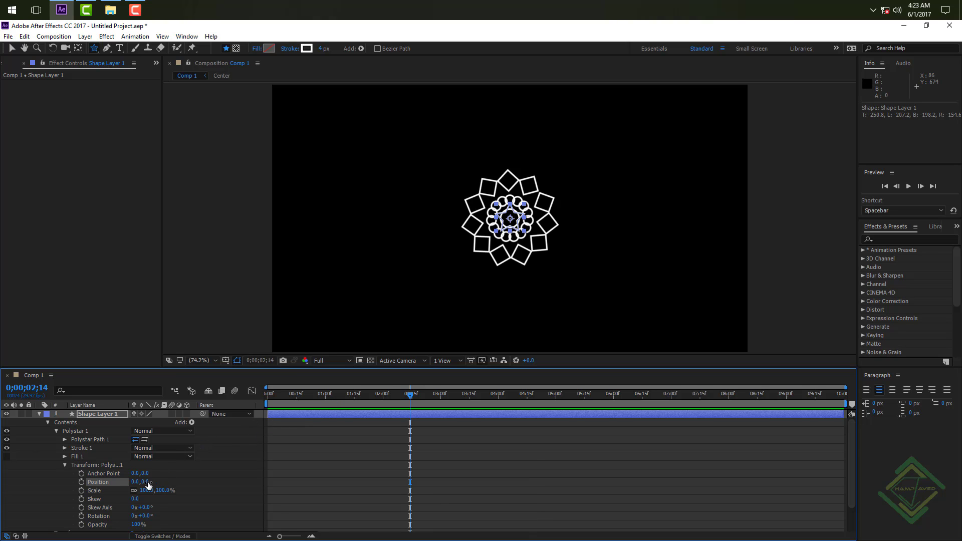
# Raise the star just above the square ring with a vertical Position of -178 and set its transform Rotation to 44°.
pyautogui.moveTo(146, 483); pyautogui.dragTo(70, 473)
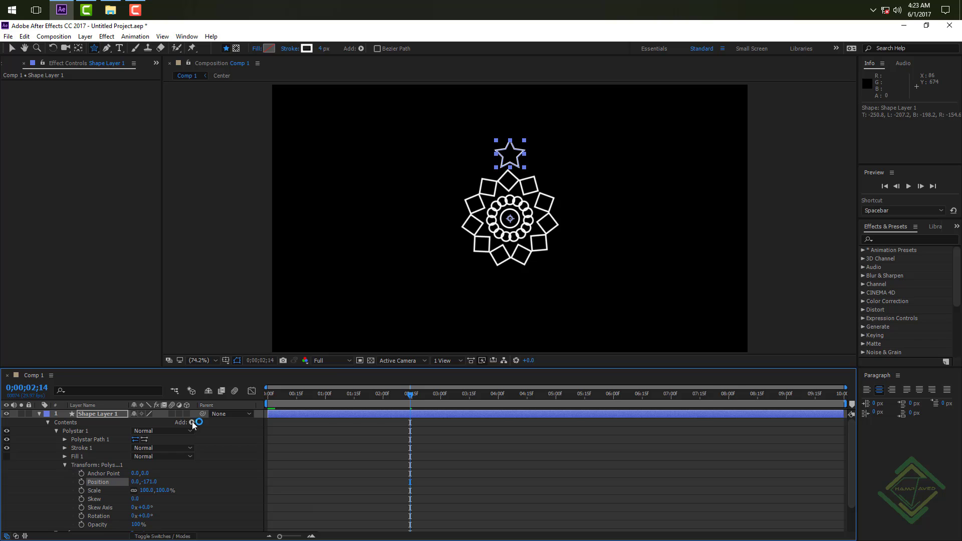
pyautogui.click(197, 361)
pyautogui.click(234, 284)
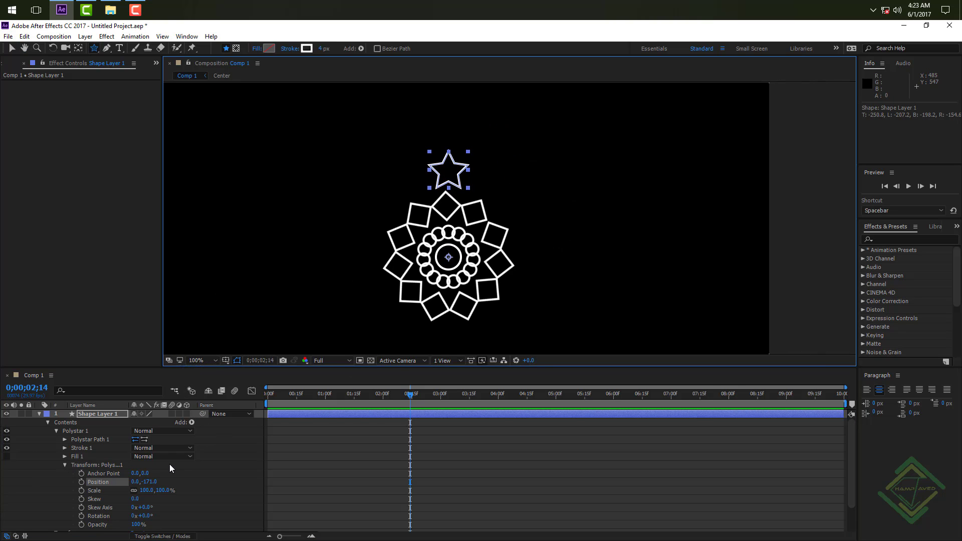
pyautogui.moveTo(146, 519); pyautogui.dragTo(165, 513)
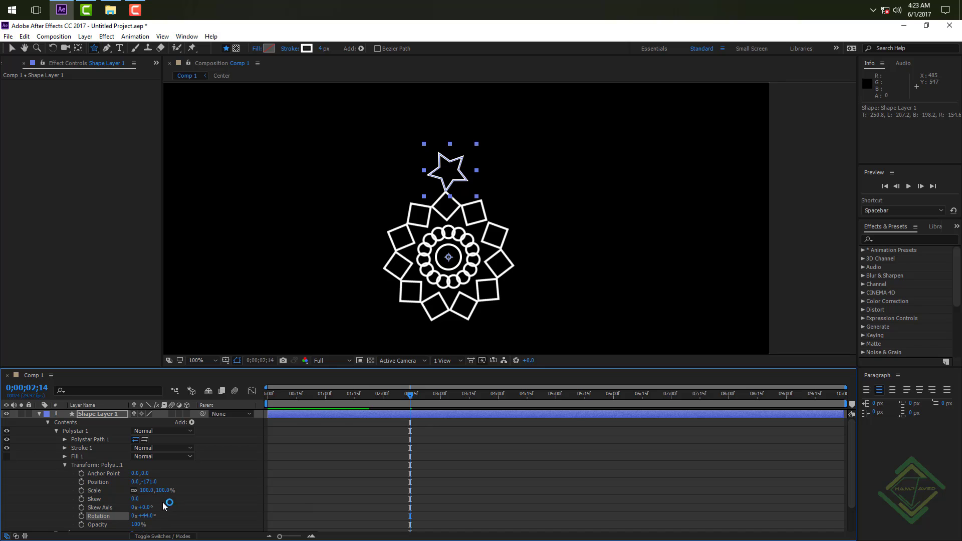
pyautogui.moveTo(150, 482); pyautogui.dragTo(151, 482)
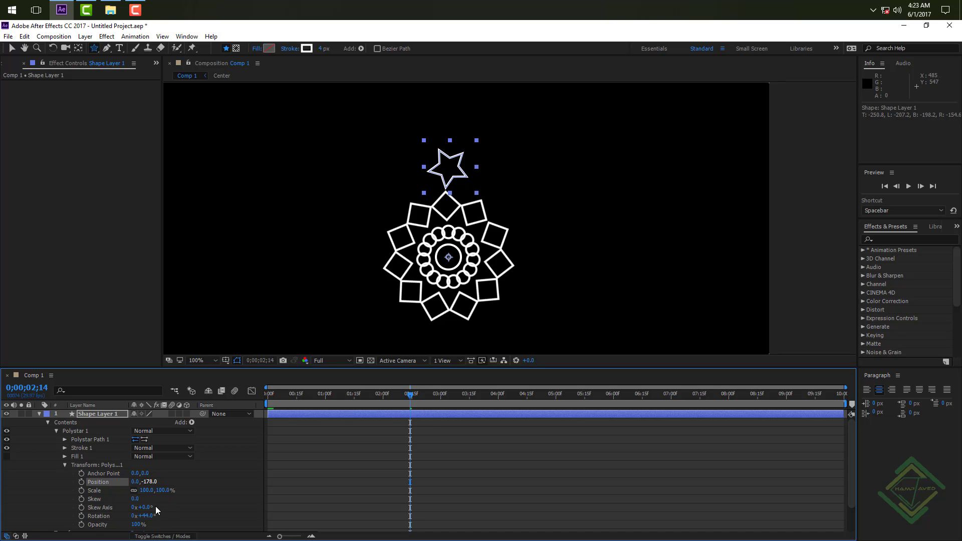
pyautogui.moveTo(148, 516); pyautogui.dragTo(146, 515)
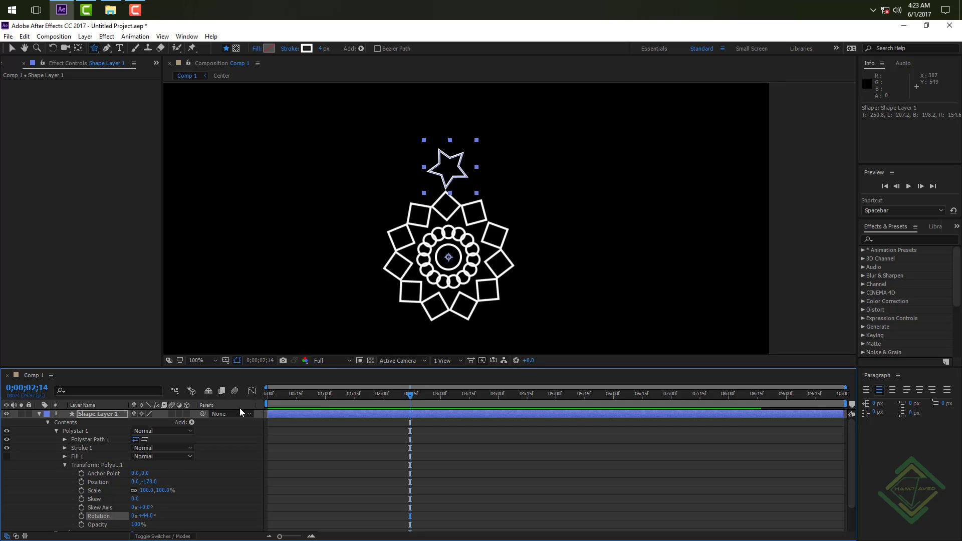
# Pre-compose the star's Shape Layer 1 into a new composition named Star.
pyautogui.click(40, 414)
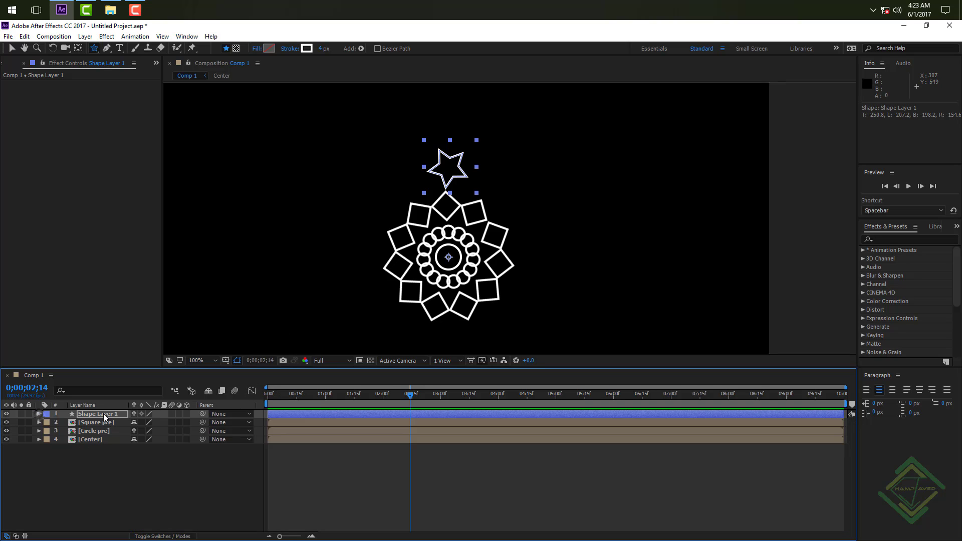
pyautogui.click(100, 414)
pyautogui.hotkey('ctrl', 'shift', 'c')
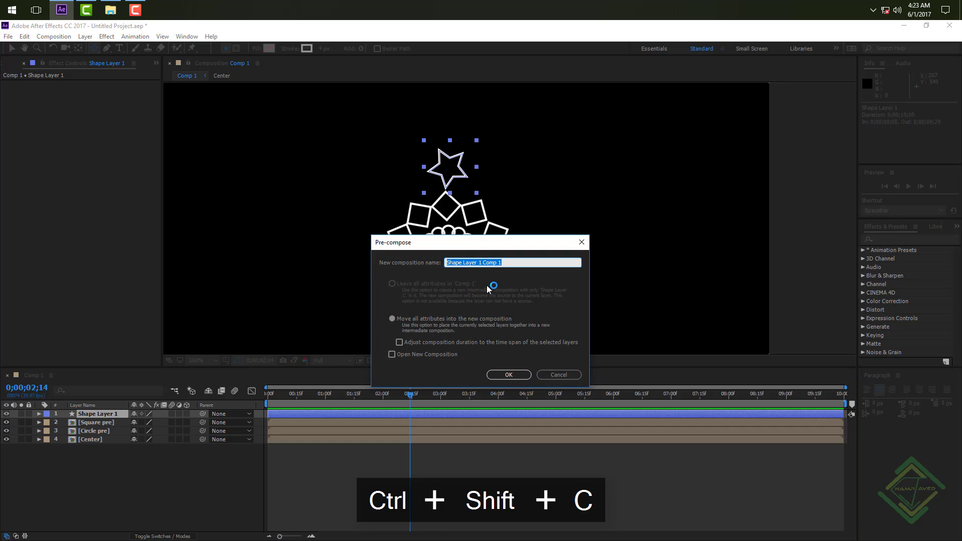
pyautogui.write('Star')
pyautogui.press('Return')
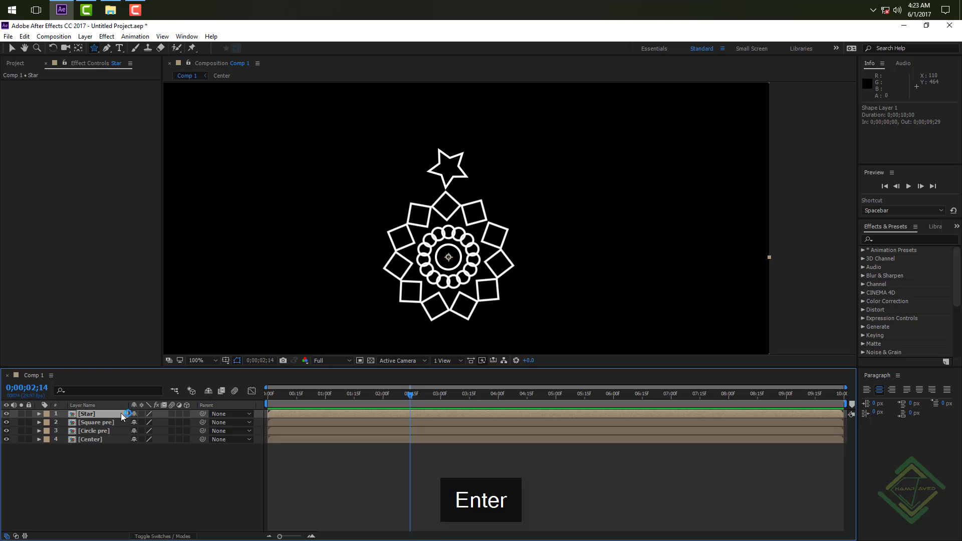
# Copy the controler null layer from the Square pre composition and paste it into Comp 1.
pyautogui.click(110, 423)
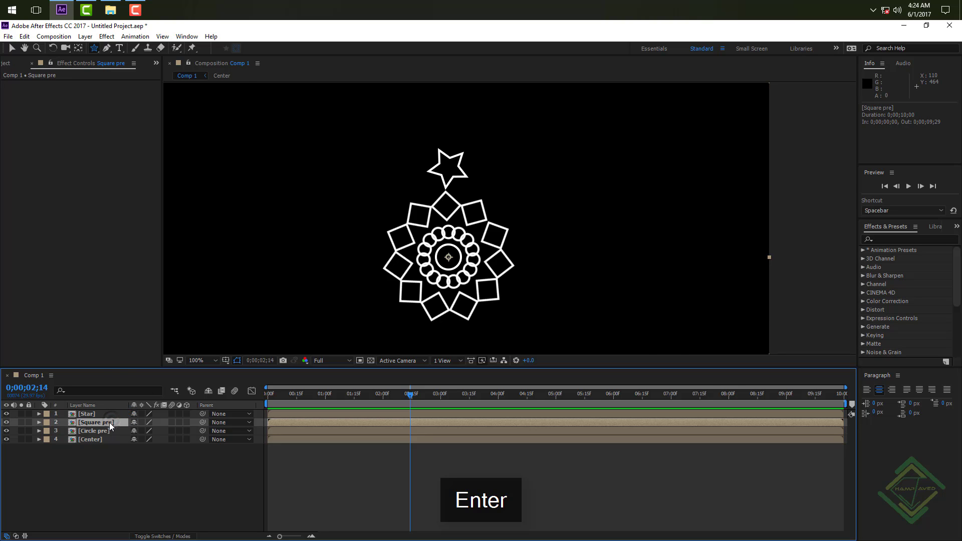
pyautogui.doubleClick(109, 422)
pyautogui.click(96, 414)
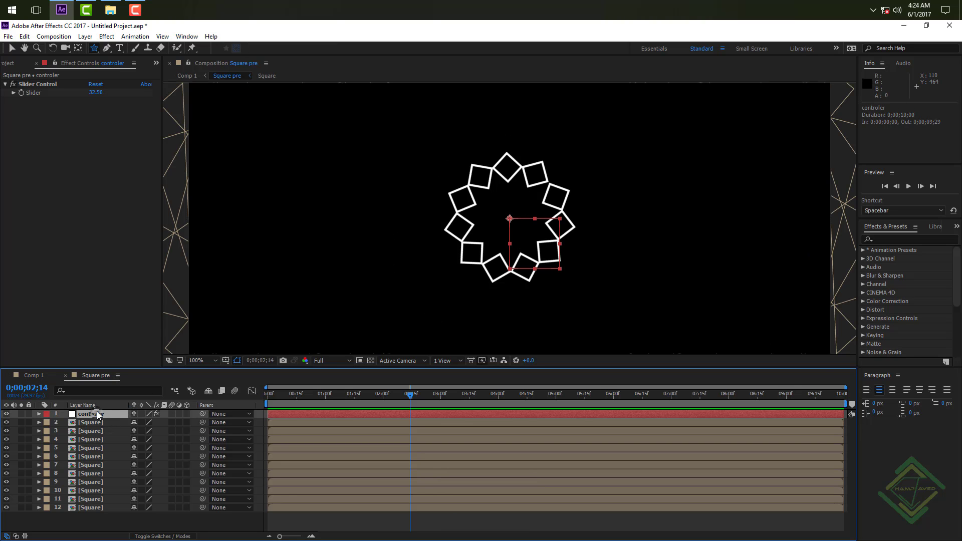
pyautogui.hotkey('ctrl', 'c')
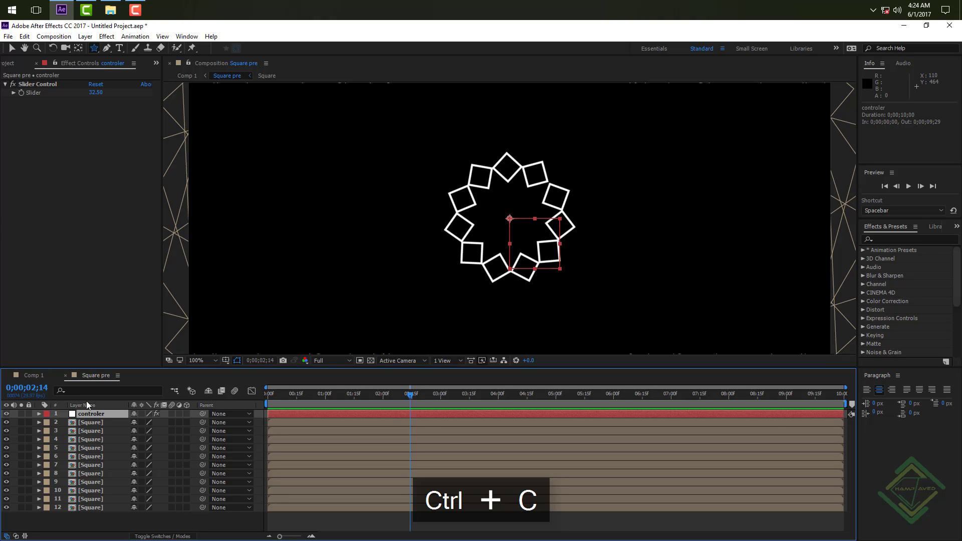
pyautogui.click(65, 375)
pyautogui.hotkey('ctrl', 'v')
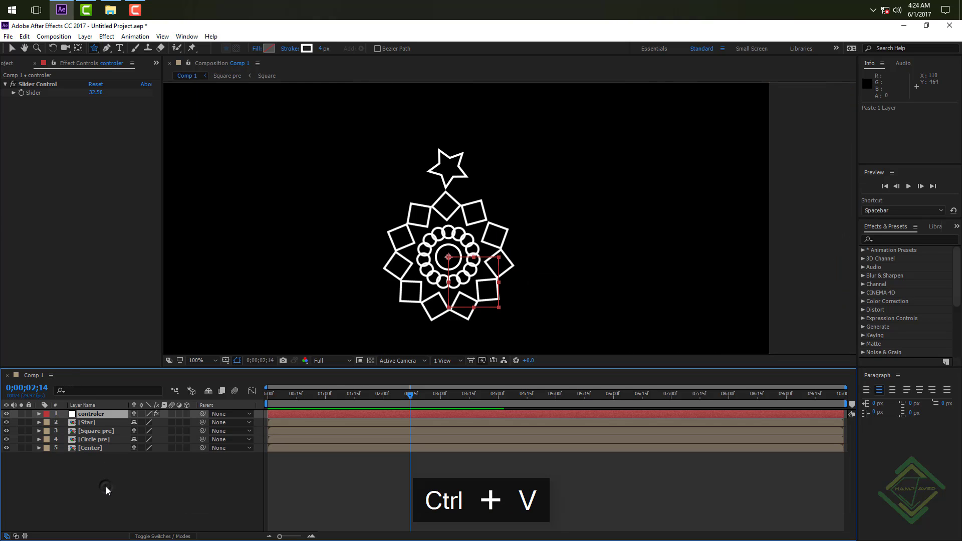
# Add a Rotation expression to the Star layer that multiplies index by the controler layer's Slider.
pyautogui.click(92, 422)
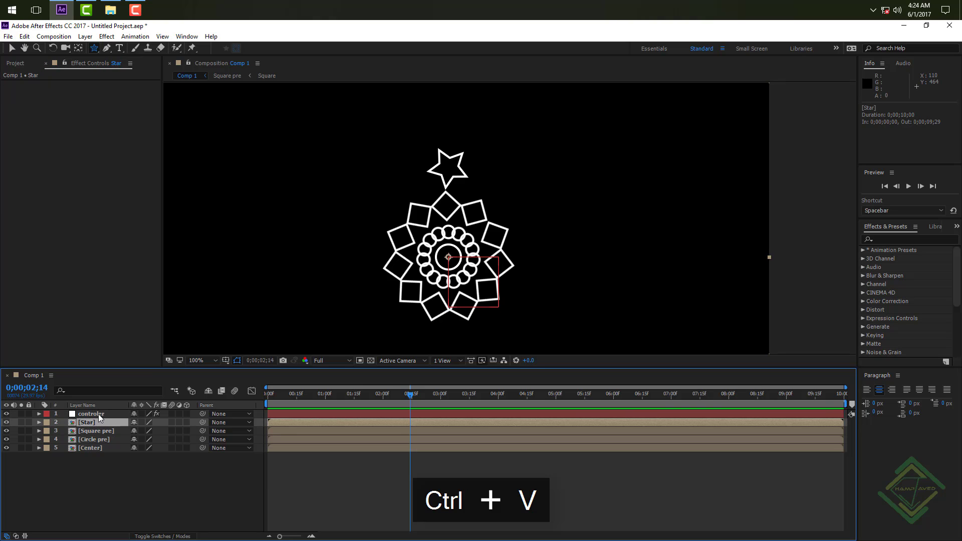
pyautogui.click(98, 414)
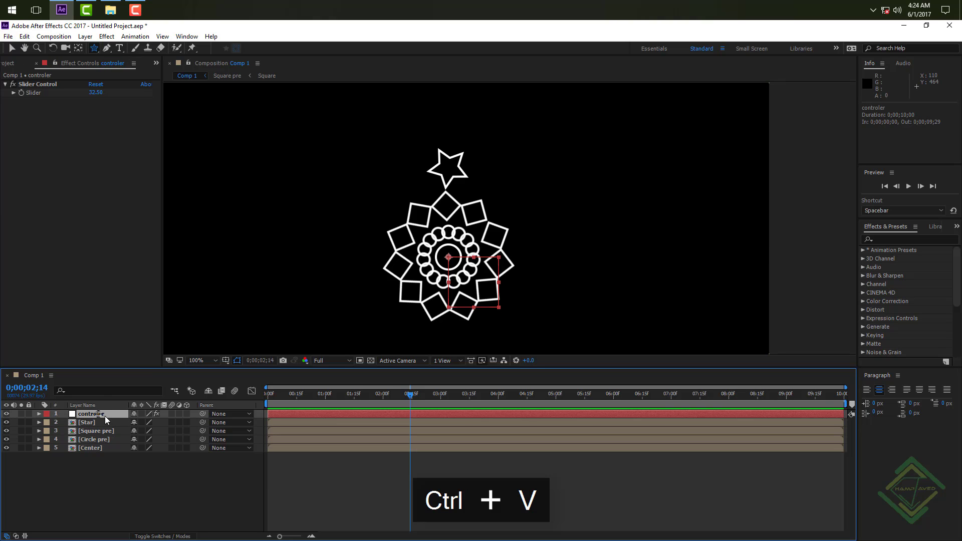
pyautogui.click(53, 63)
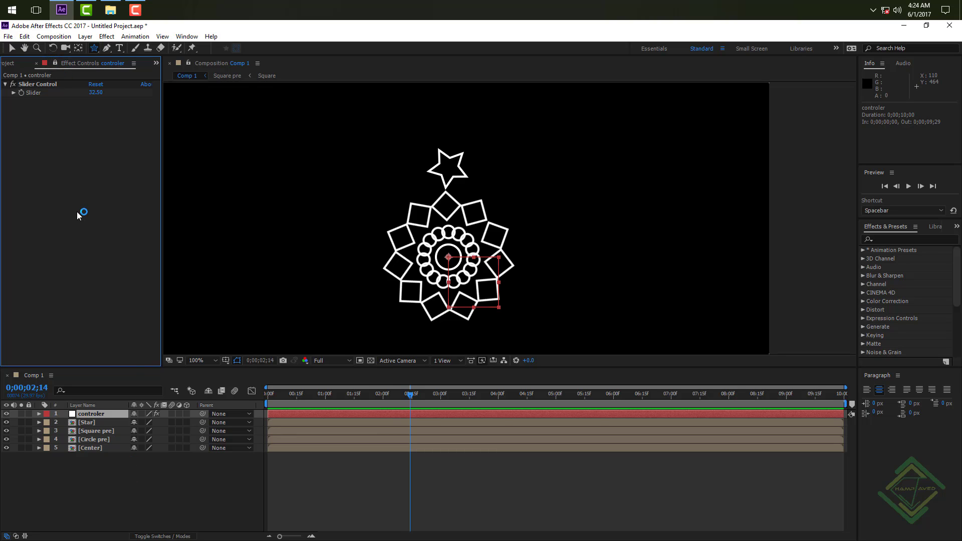
pyautogui.click(100, 423)
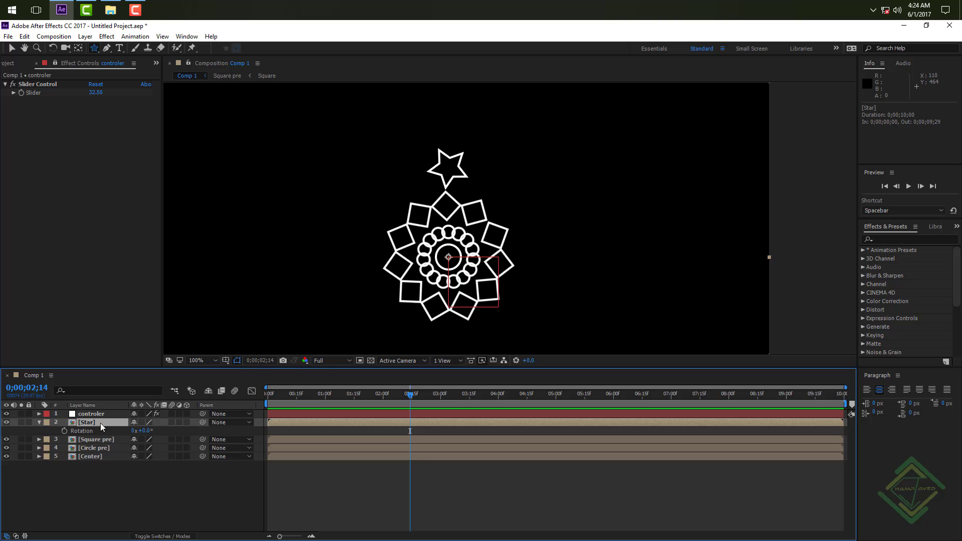
pyautogui.keyDown('alt'); pyautogui.click(67, 431); pyautogui.keyUp('alt')
pyautogui.write('inds')
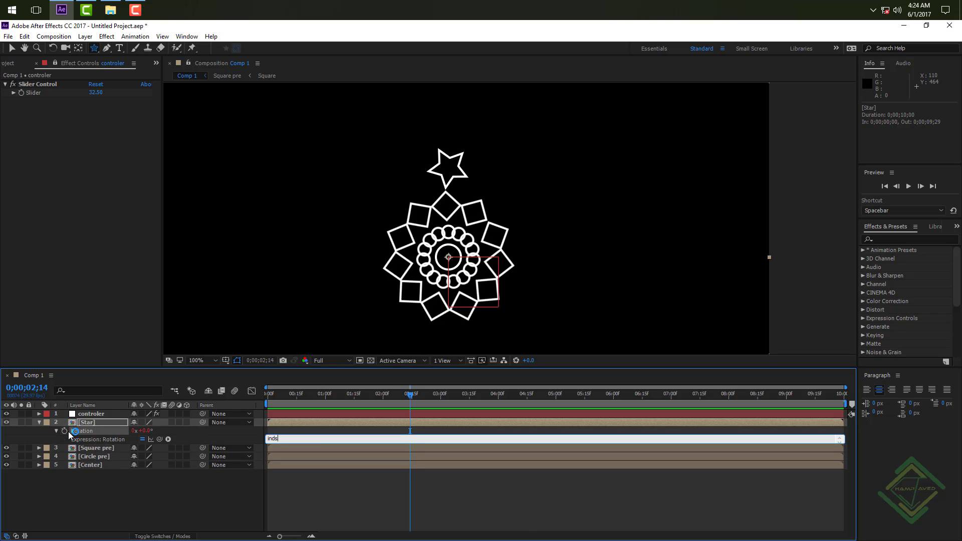
pyautogui.press('BackSpace')
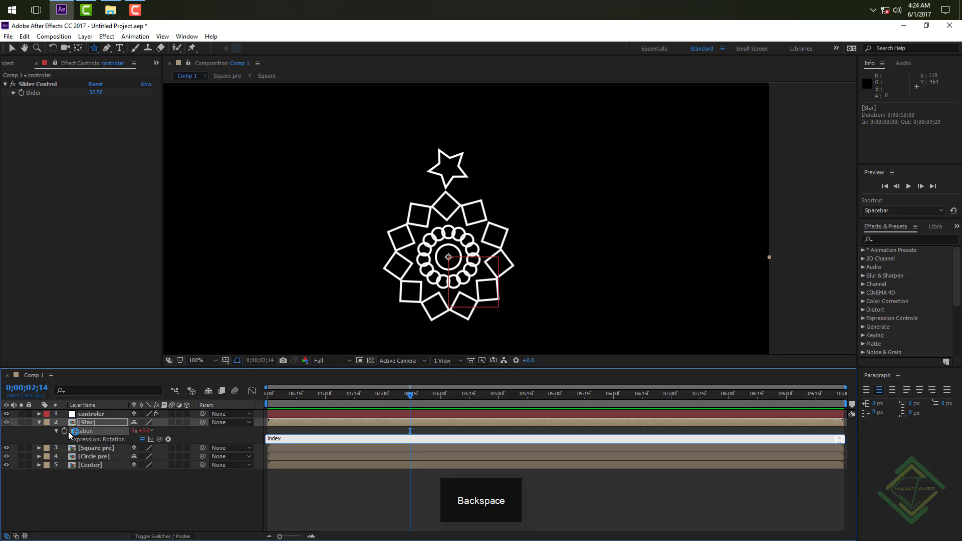
pyautogui.moveTo(159, 439); pyautogui.dragTo(44, 92)
pyautogui.click(172, 504)
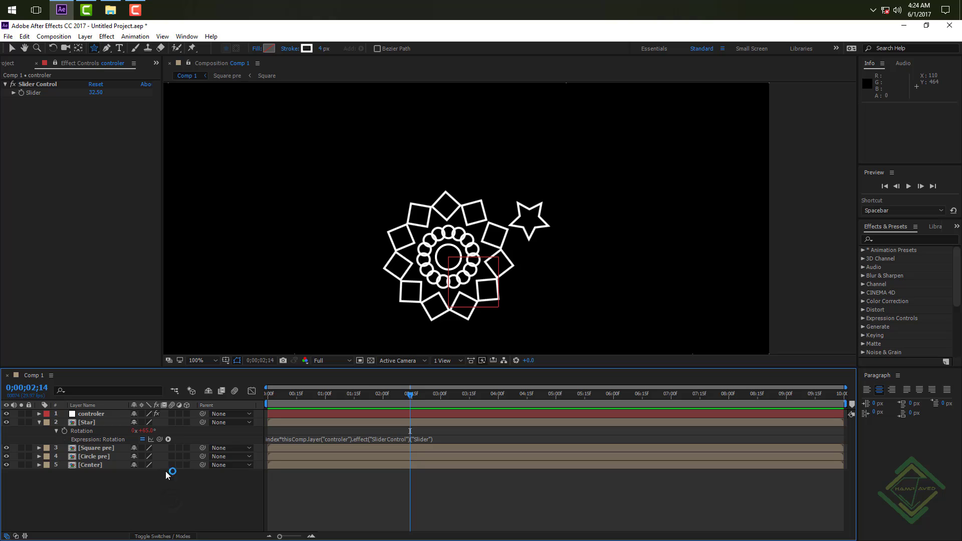
# Duplicate the Star layer until 11 stars surround the square ring.
pyautogui.click(92, 424)
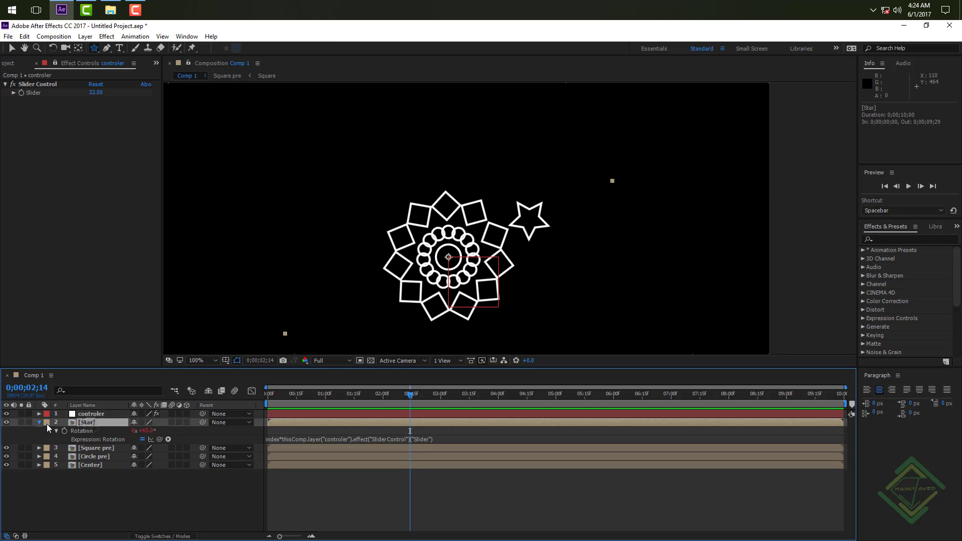
pyautogui.click(39, 422)
pyautogui.hotkey('ctrl', 'd')
pyautogui.hotkey('ctrl', 'd')
pyautogui.hotkey('ctrl', 'd')
pyautogui.hotkey('ctrl', 'd')
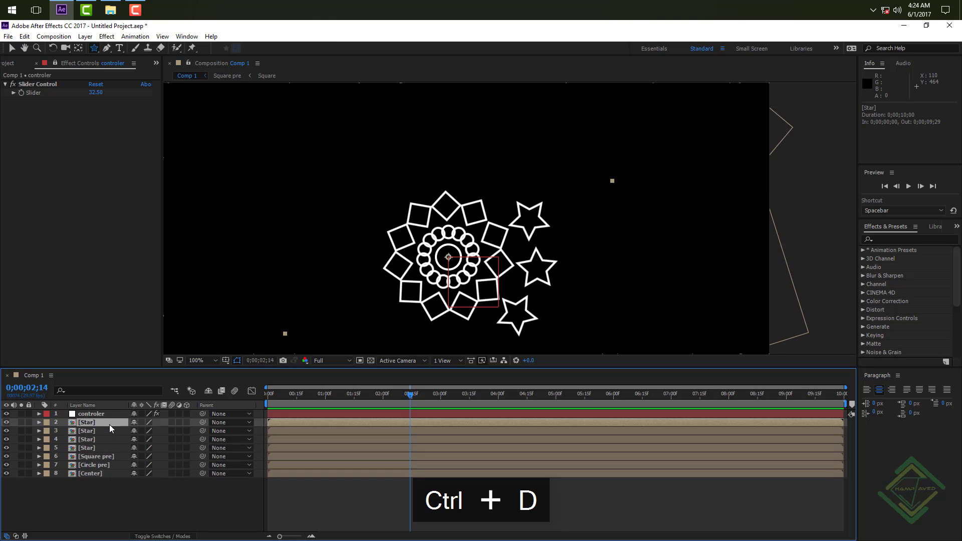
pyautogui.hotkey('ctrl', 'd')
pyautogui.hotkey('ctrl', 'd')
pyautogui.hotkey('ctrl', 'd')
pyautogui.hotkey('ctrl', 'd')
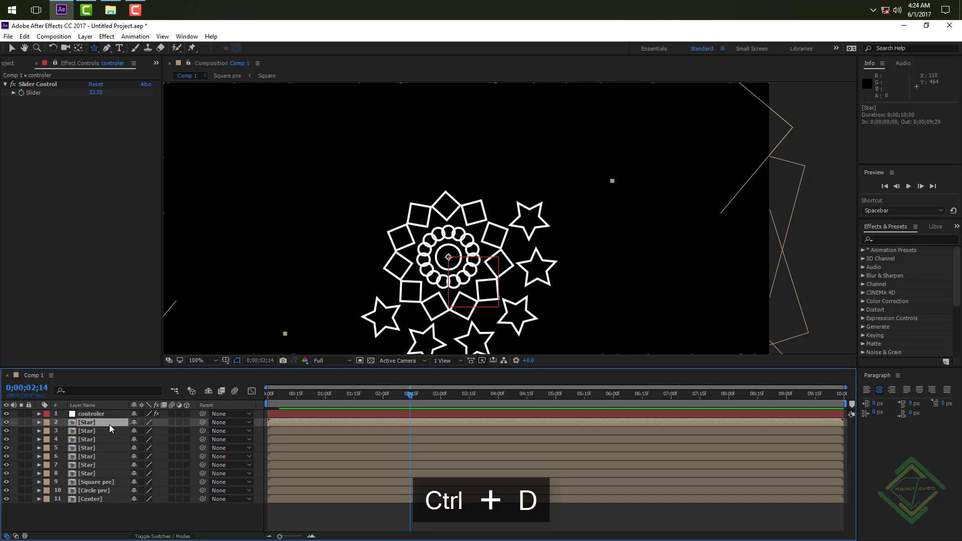
pyautogui.hotkey('ctrl', 'd')
pyautogui.hotkey('ctrl', 'd')
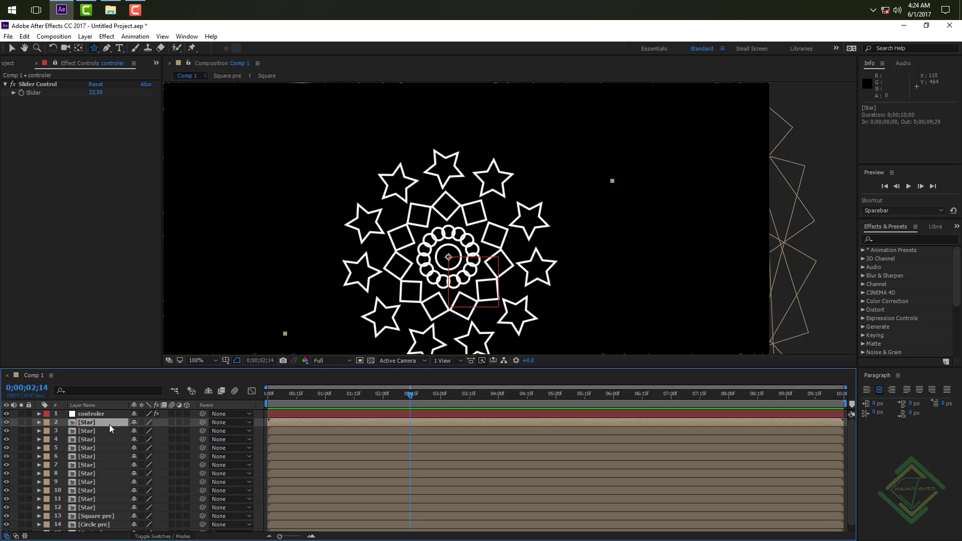
# Try a lower Slider value on the controler layer, undo it, and try 33 instead.
pyautogui.click(116, 92)
pyautogui.moveTo(96, 92)
pyautogui.mouseDown()
pyautogui.moveTo(107, 93)
pyautogui.moveTo(94, 92)
pyautogui.mouseUp()
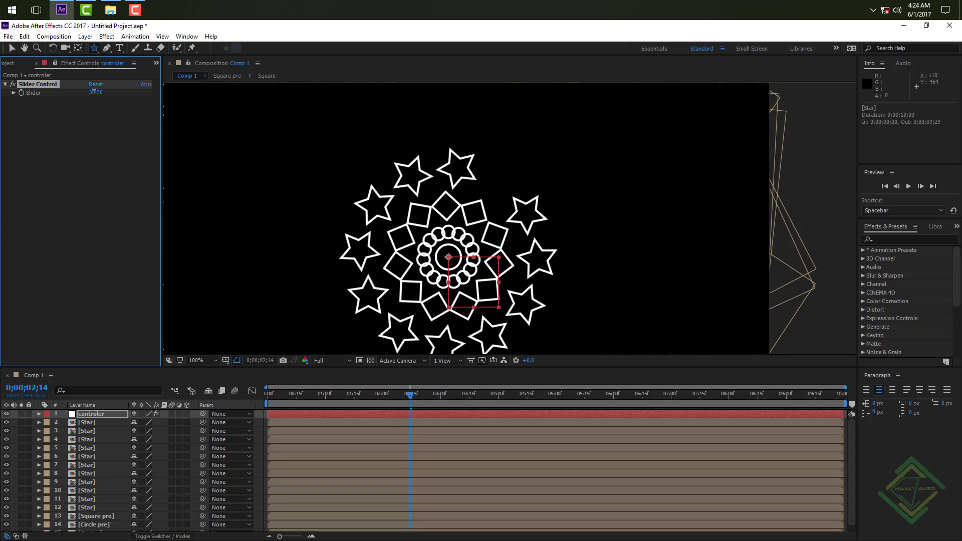
pyautogui.hotkey('ctrl', 'z')
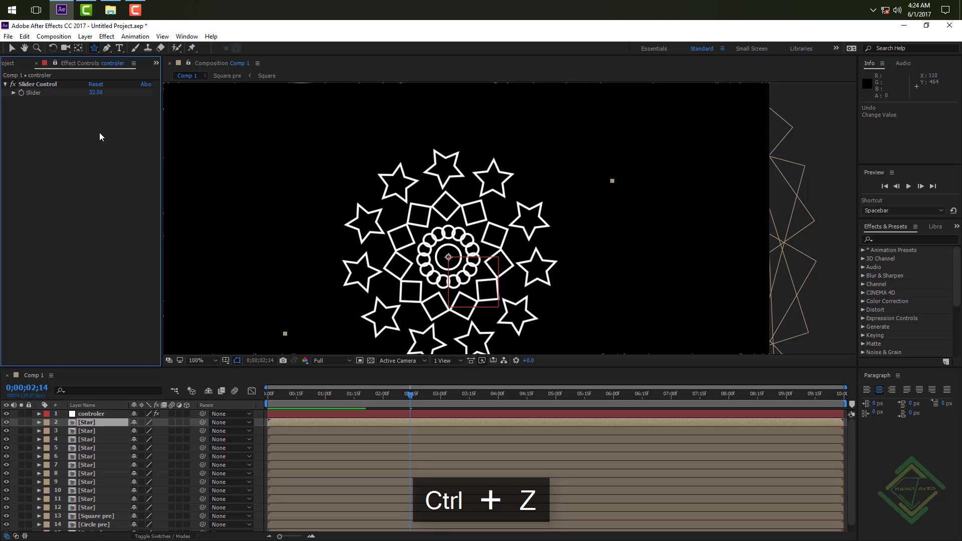
pyautogui.click(95, 92)
pyautogui.write('3')
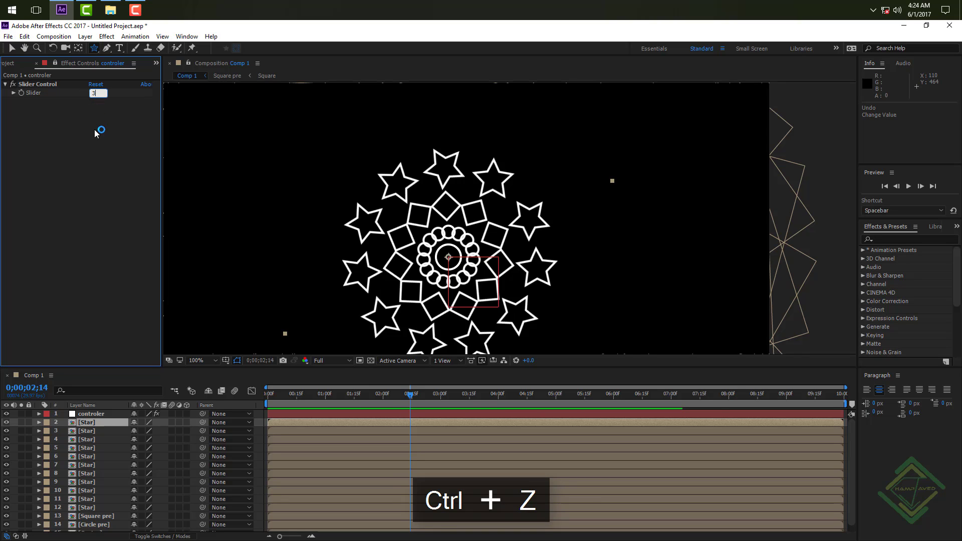
pyautogui.write('3')
pyautogui.press('Return')
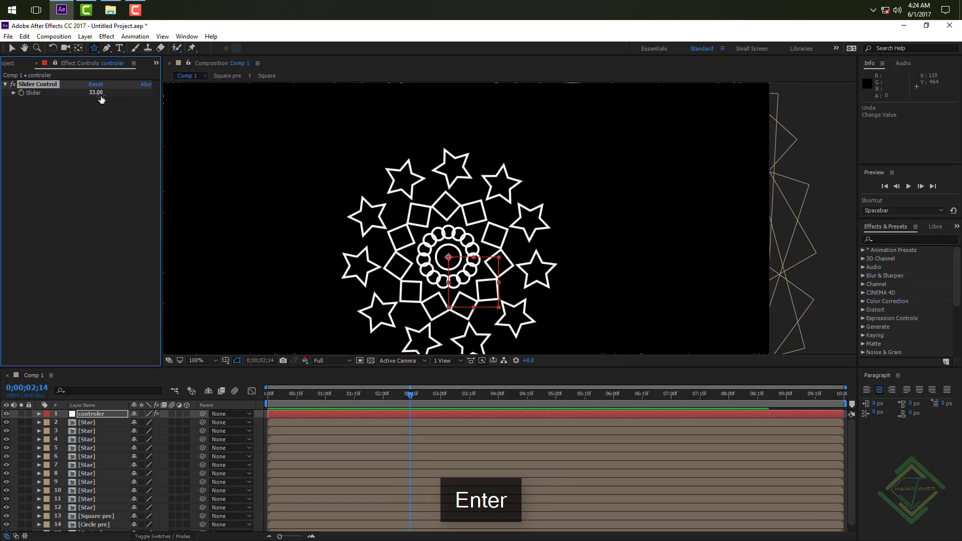
# Set the controler layer's Slider to 32.7 to space the stars evenly.
pyautogui.click(100, 95)
pyautogui.write('32.7')
pyautogui.press('Return')
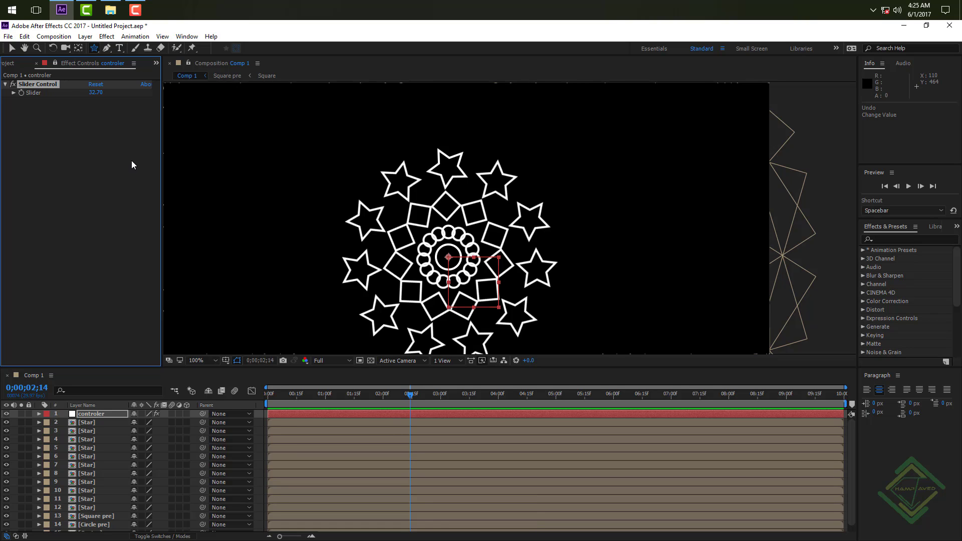
# Pre-compose the controler layer and all 11 Star layers into a composition named Star pre.
pyautogui.click(203, 361)
pyautogui.click(218, 182)
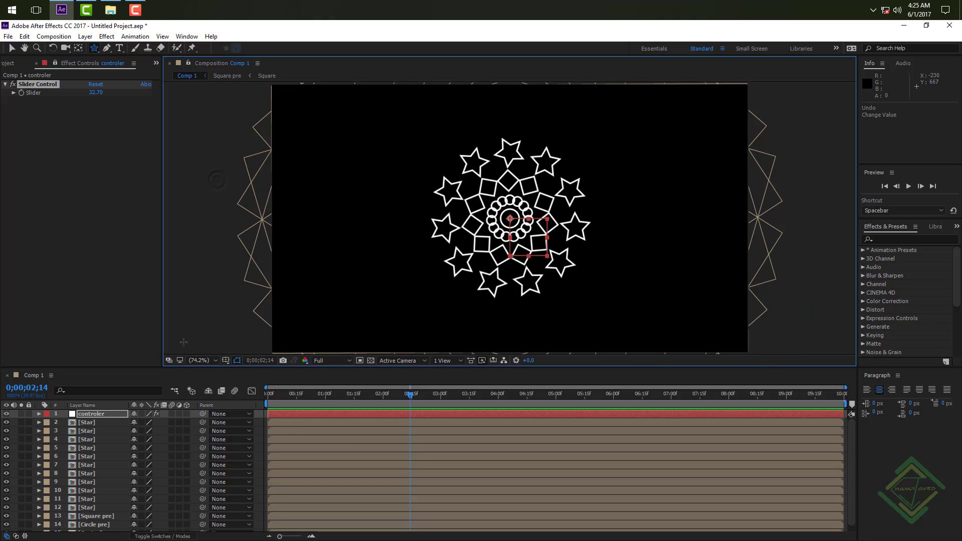
pyautogui.click(119, 412)
pyautogui.keyDown('shift'); pyautogui.click(97, 508); pyautogui.keyUp('shift')
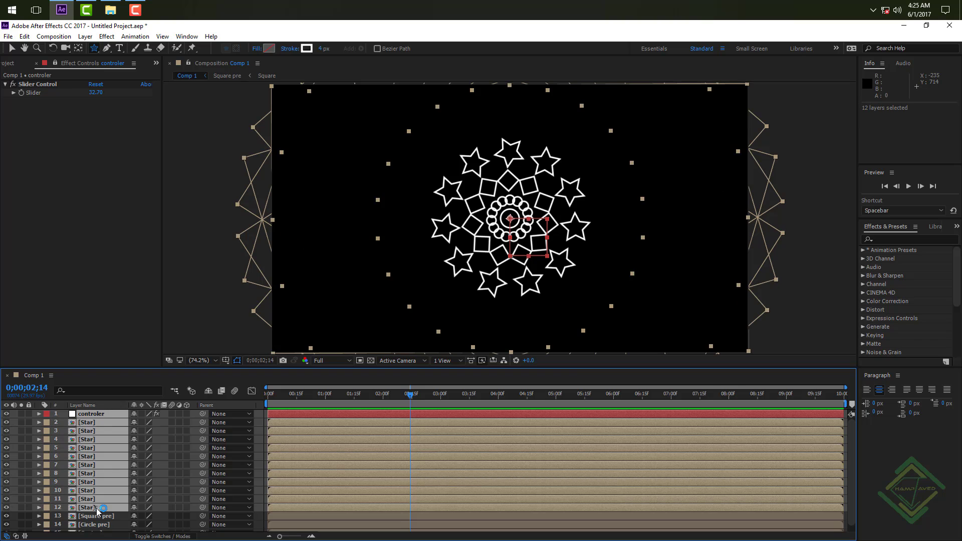
pyautogui.hotkey('ctrl', 'shift', 'c')
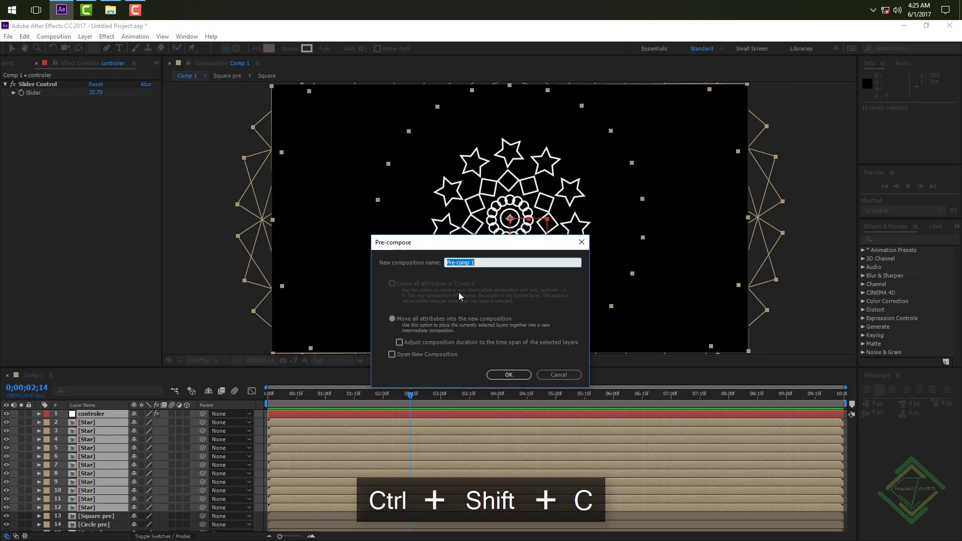
pyautogui.write('Star pre')
pyautogui.press('Return')
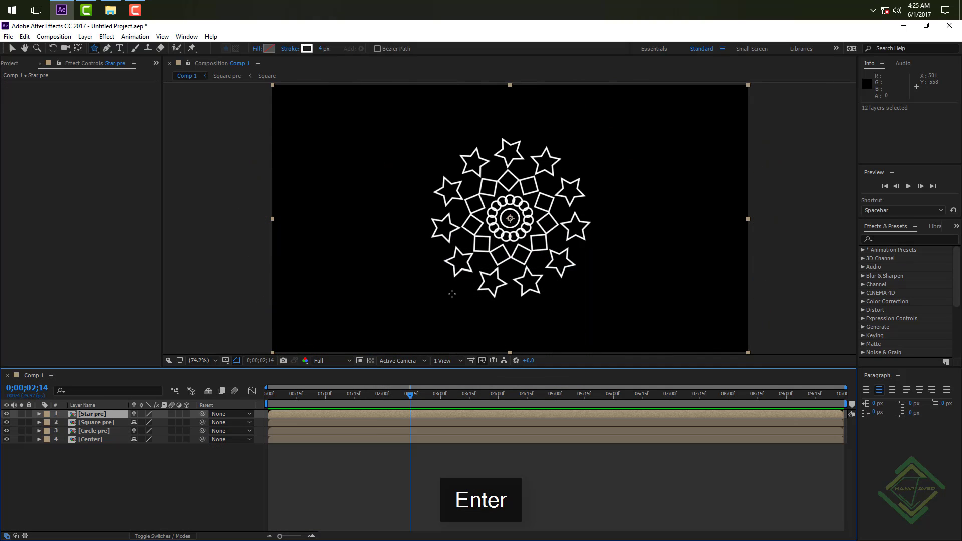
pyautogui.click(110, 461)
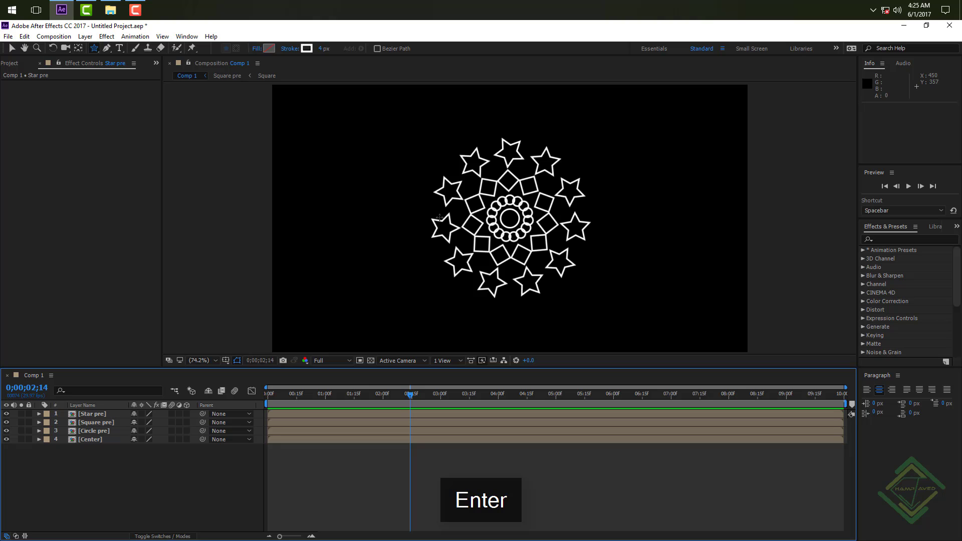
# Apply a Fill effect with its default red color to the Star pre layer.
pyautogui.press('v')
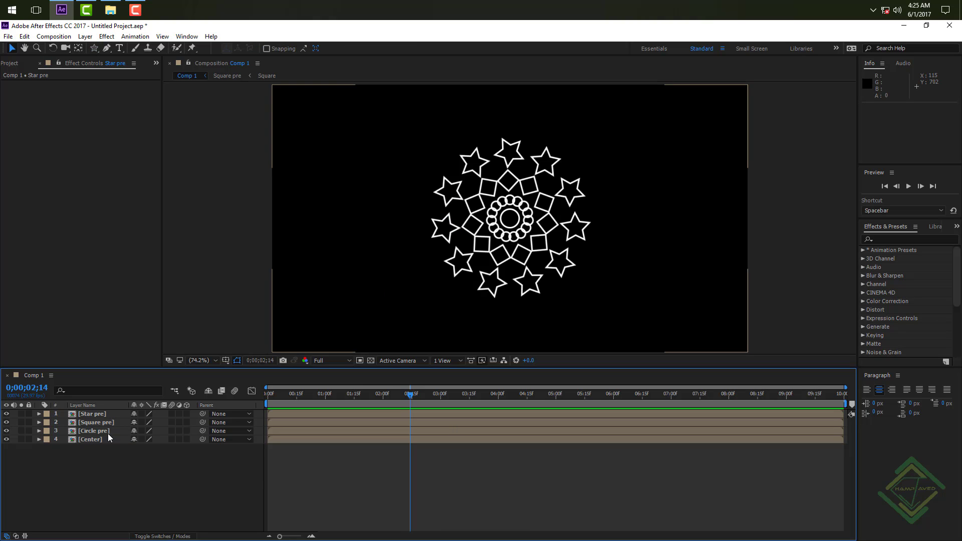
pyautogui.click(107, 416)
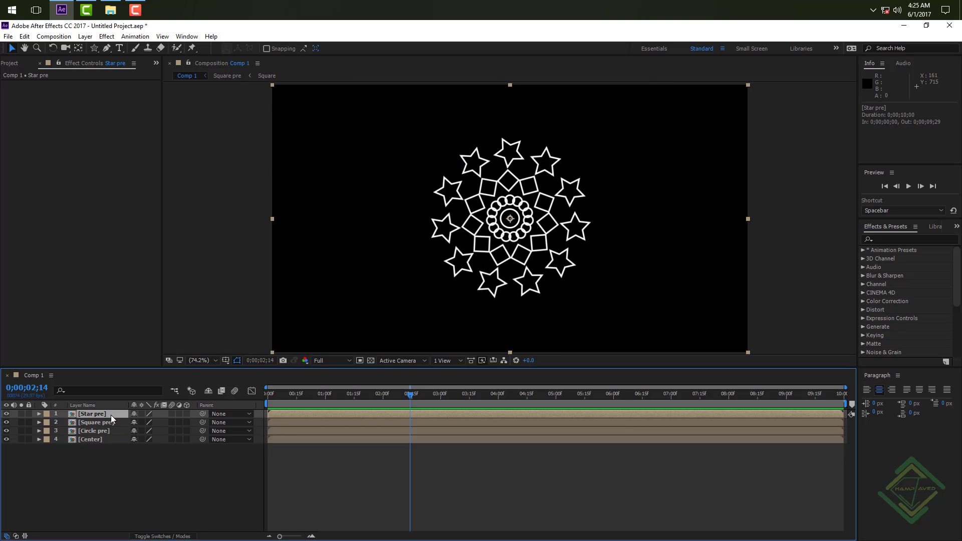
pyautogui.hotkey('ctrl', 'space')
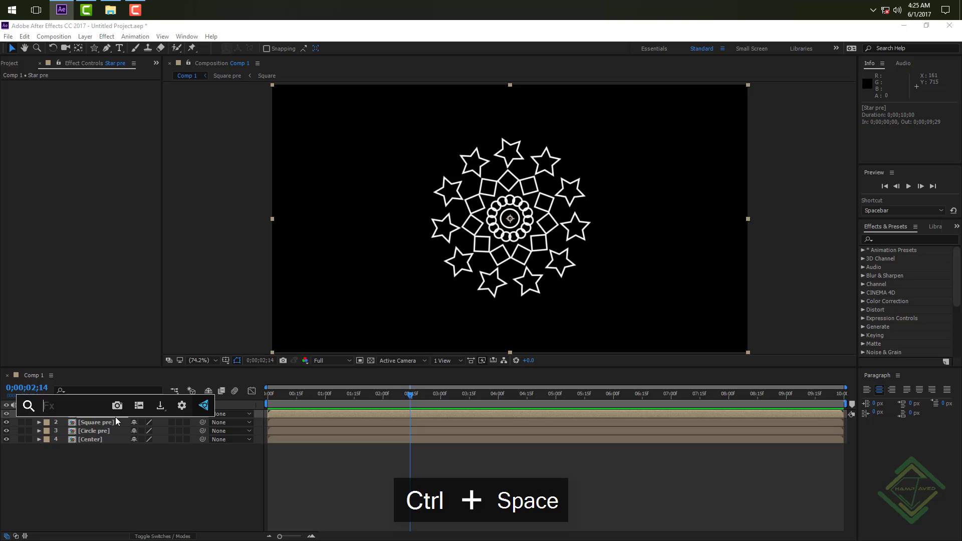
pyautogui.write('fil')
pyautogui.press('Return')
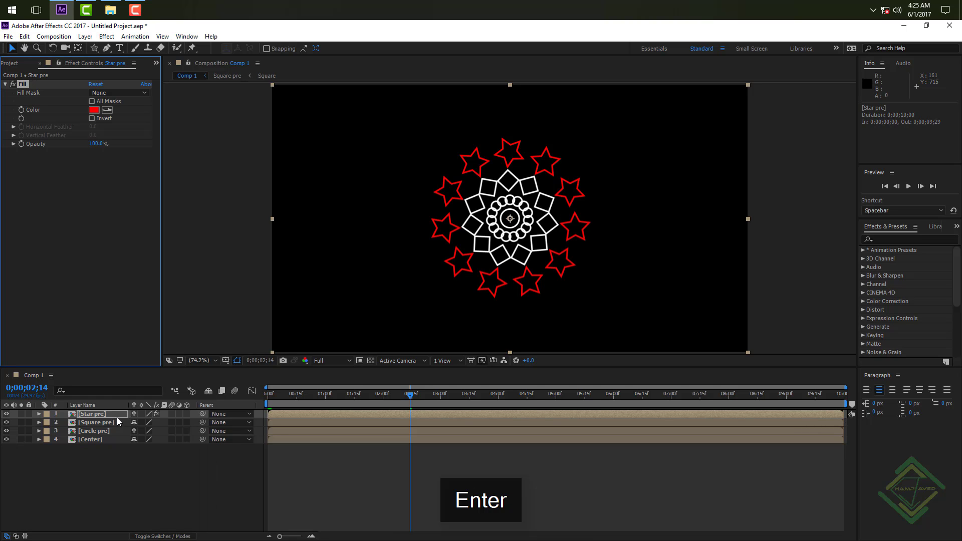
# Add a Glow effect to the Star pre layer and raise its Glow Radius to about 22.
pyautogui.hotkey('ctrl', 'space')
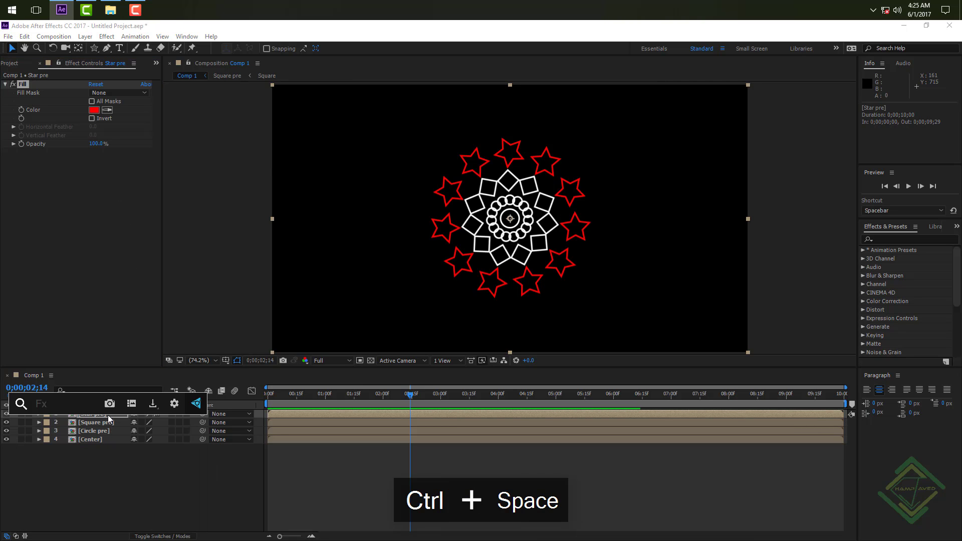
pyautogui.write('glow')
pyautogui.press('Return')
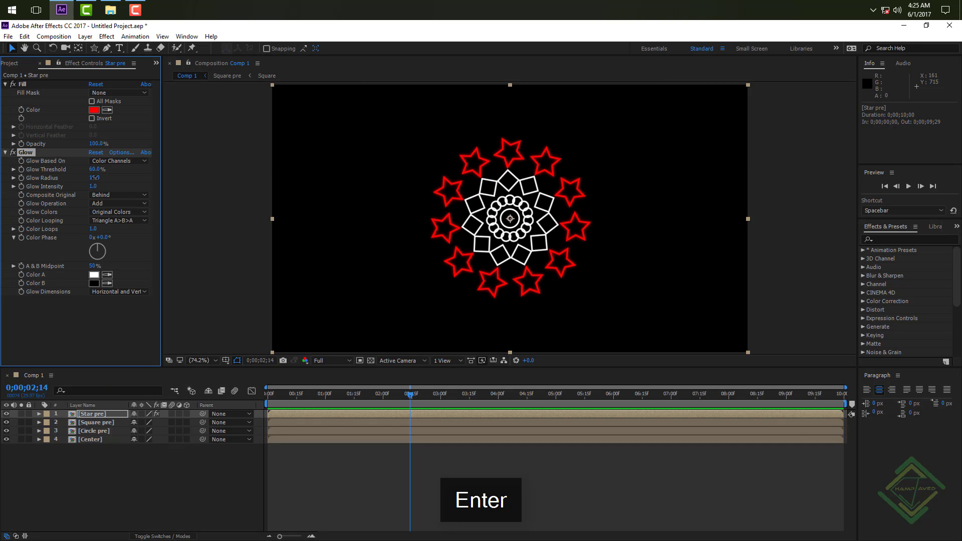
pyautogui.moveTo(94, 178); pyautogui.dragTo(101, 178)
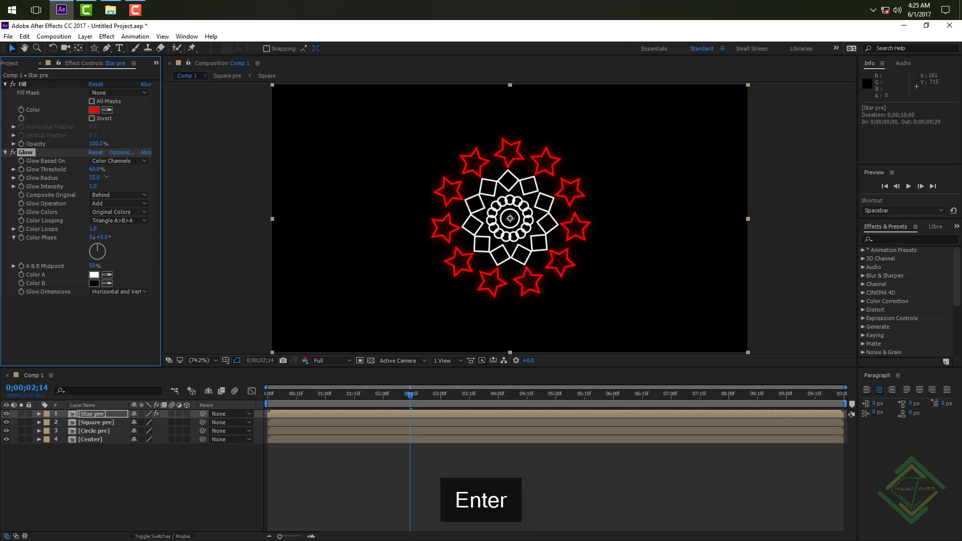
# Set the Glow Radius of the Star pre layer's Glow effect to 40 and collapse the effect's settings.
pyautogui.click(96, 177)
pyautogui.write('40')
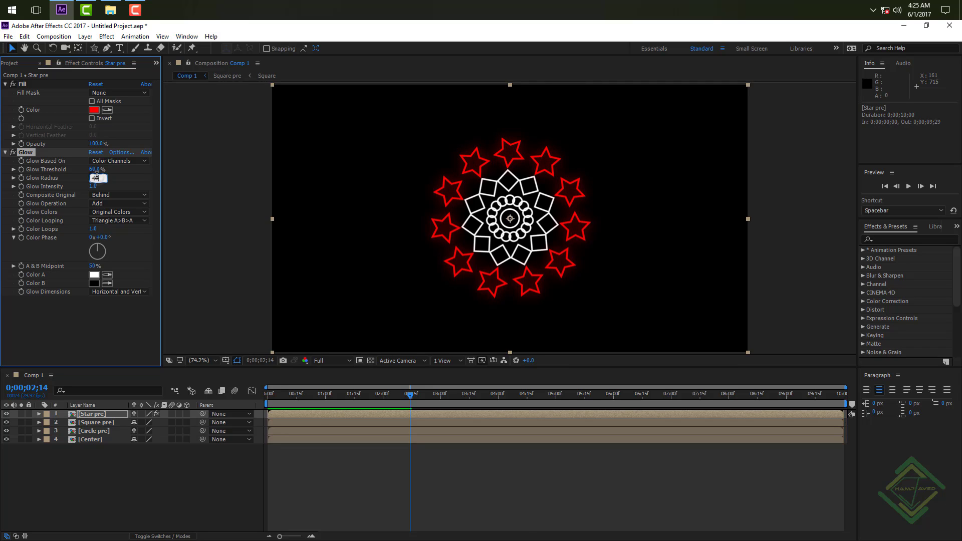
pyautogui.press('Return')
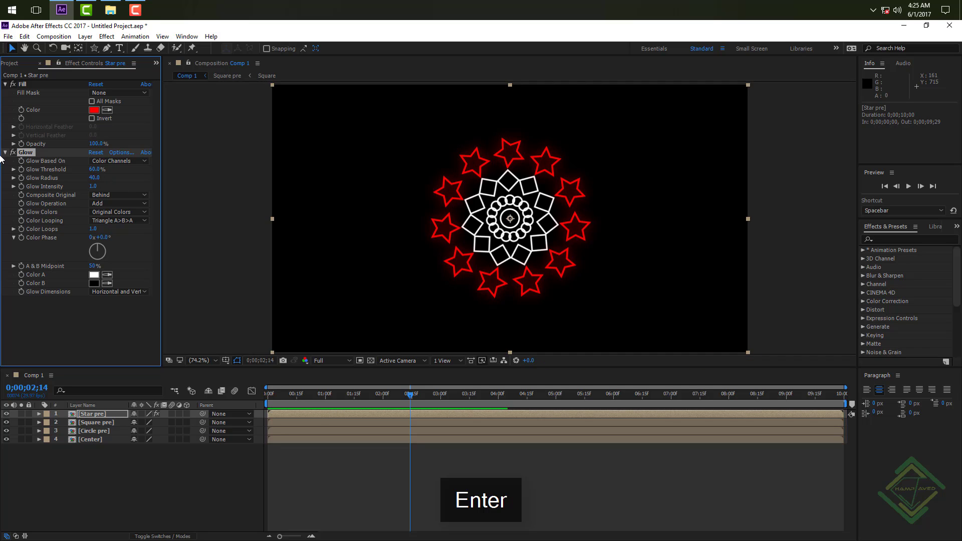
pyautogui.click(5, 152)
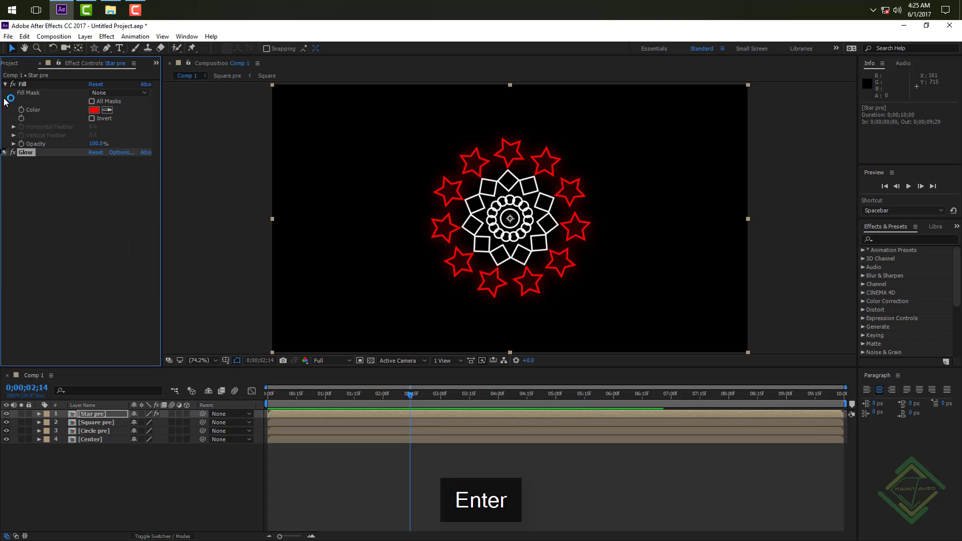
# Change the Star pre layer's Fill color to magenta F600FF and collapse the Fill settings.
pyautogui.click(94, 109)
pyautogui.moveTo(323, 284); pyautogui.dragTo(324, 276)
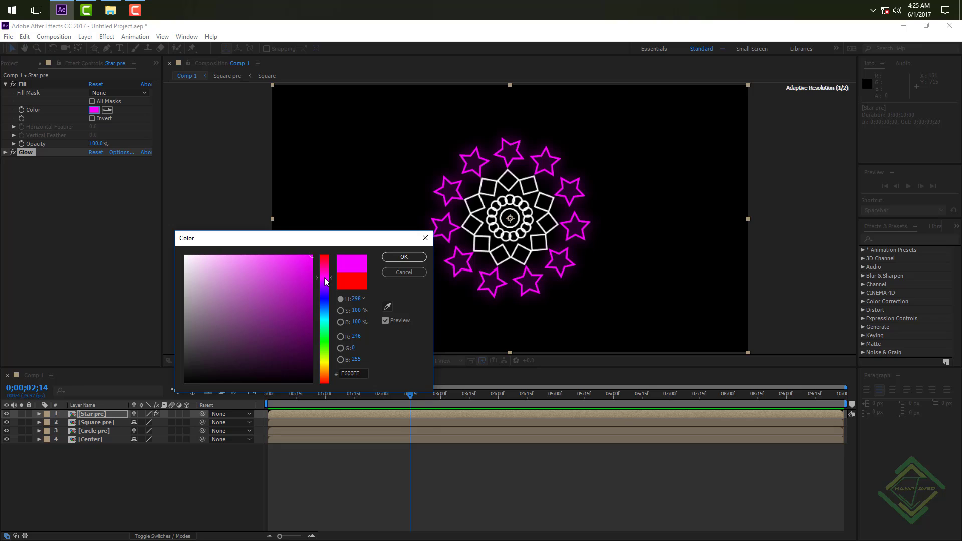
pyautogui.click(404, 257)
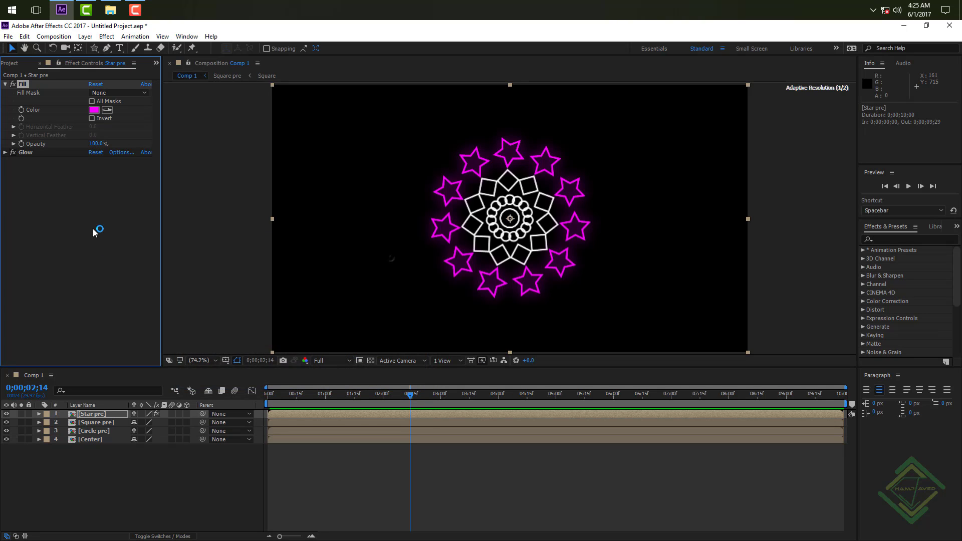
pyautogui.click(5, 85)
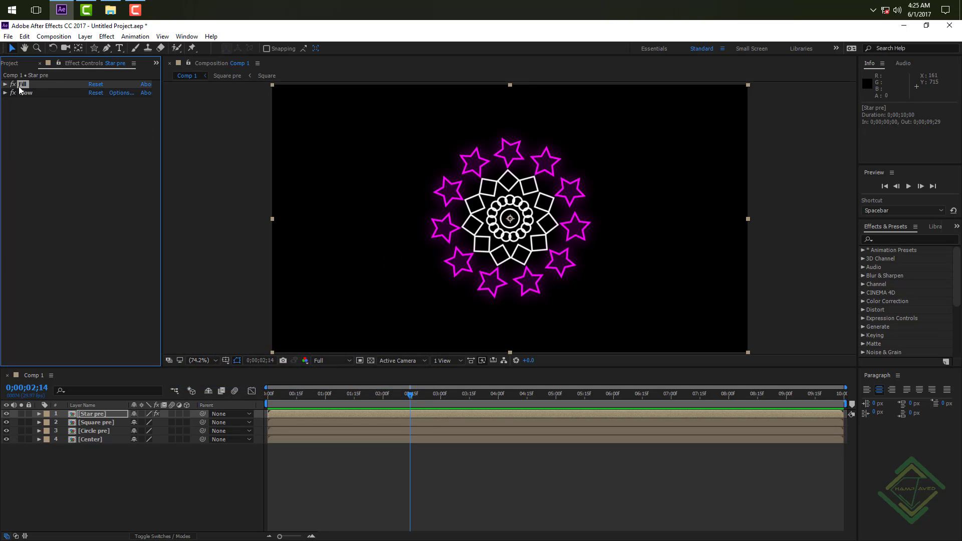
# Copy the Fill and Glow effects from Star pre onto the Square pre, Circle pre and Center layers.
pyautogui.keyDown('ctrl'); pyautogui.click(22, 93); pyautogui.keyUp('ctrl')
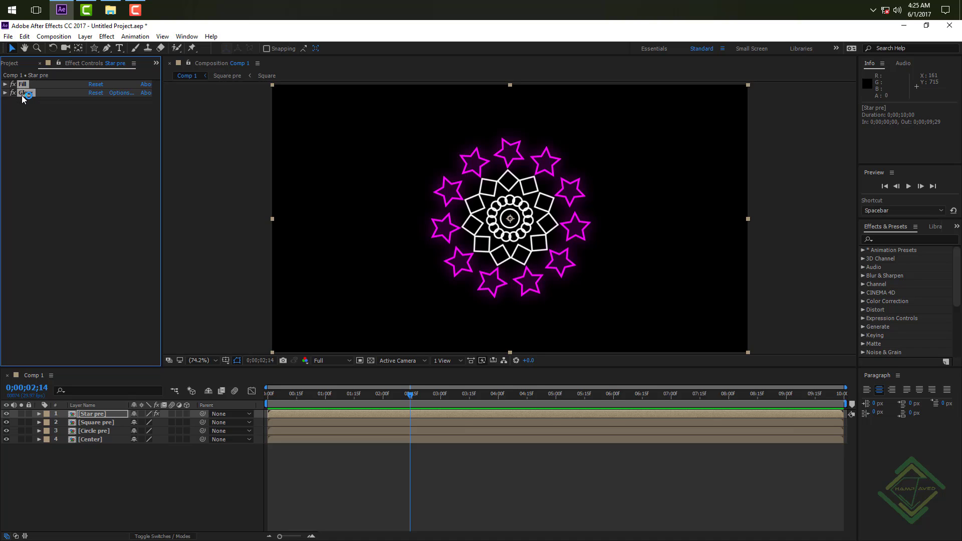
pyautogui.hotkey('ctrl', 'c')
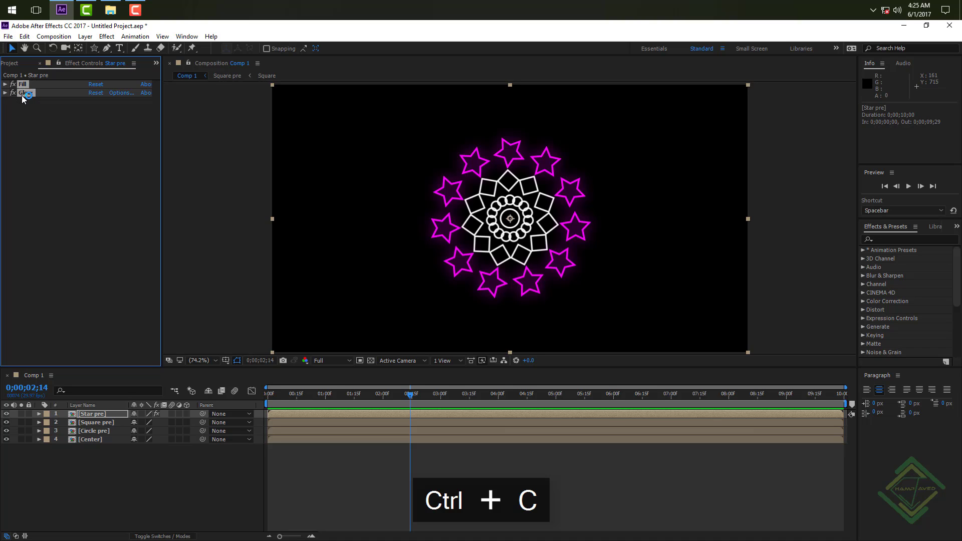
pyautogui.click(101, 422)
pyautogui.keyDown('shift'); pyautogui.click(105, 439); pyautogui.keyUp('shift')
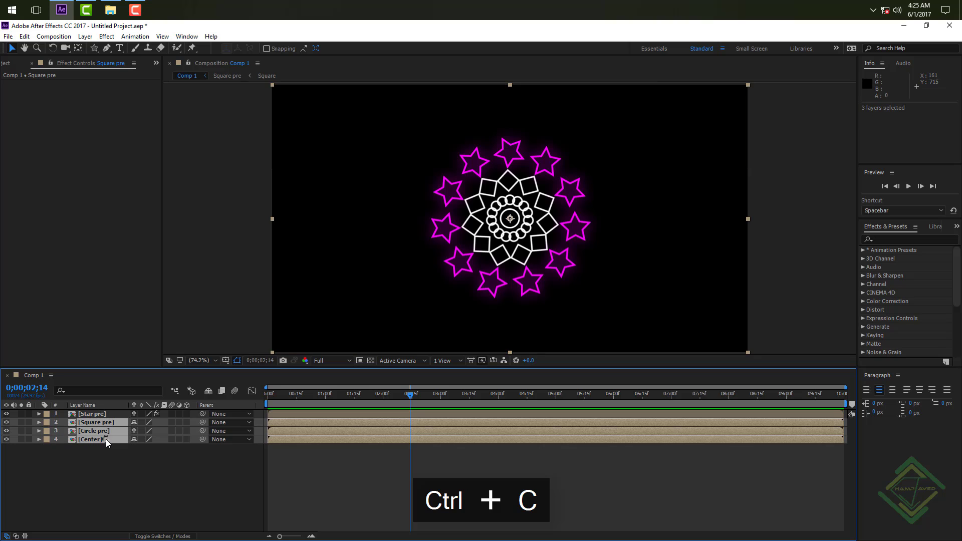
pyautogui.hotkey('ctrl', 'v')
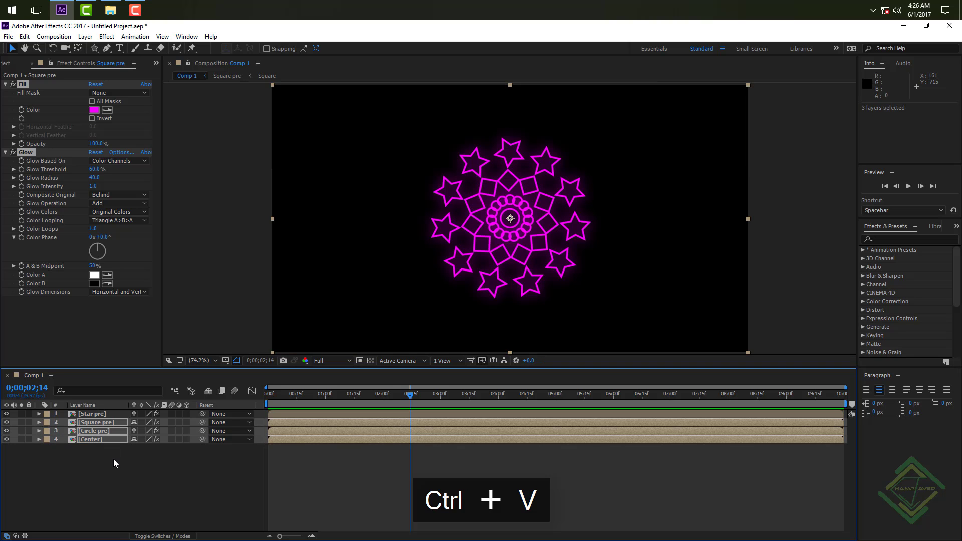
# Change the Square pre layer's Fill color to green 1EFF00.
pyautogui.click(111, 420)
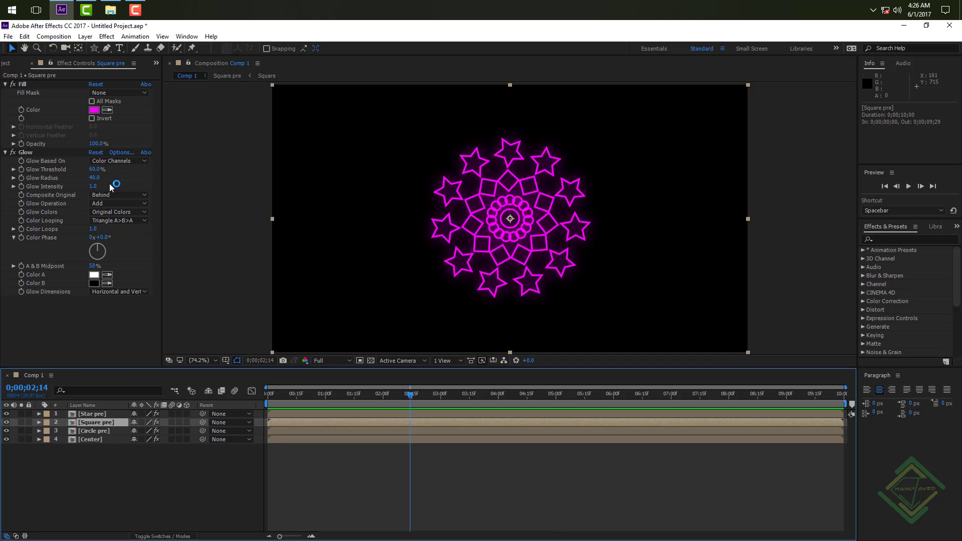
pyautogui.click(94, 110)
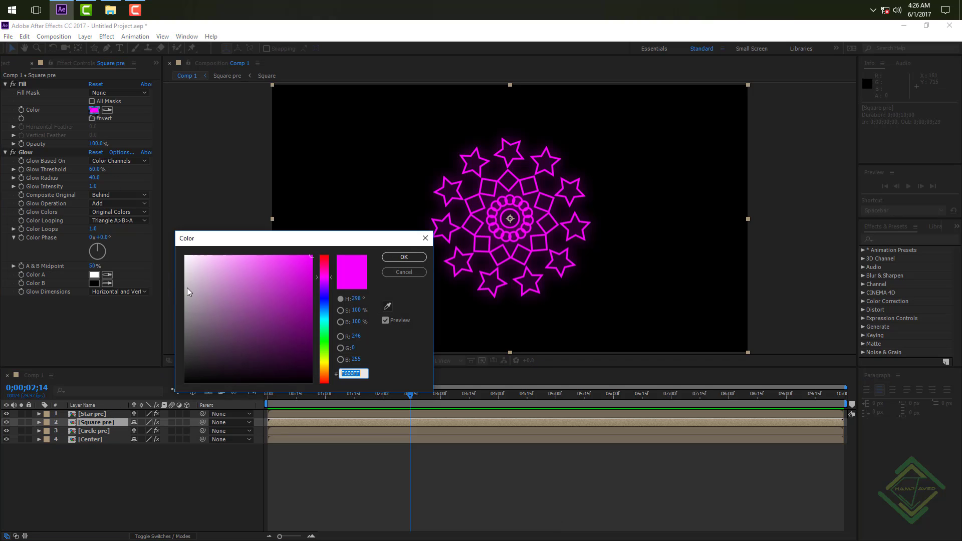
pyautogui.click(326, 316)
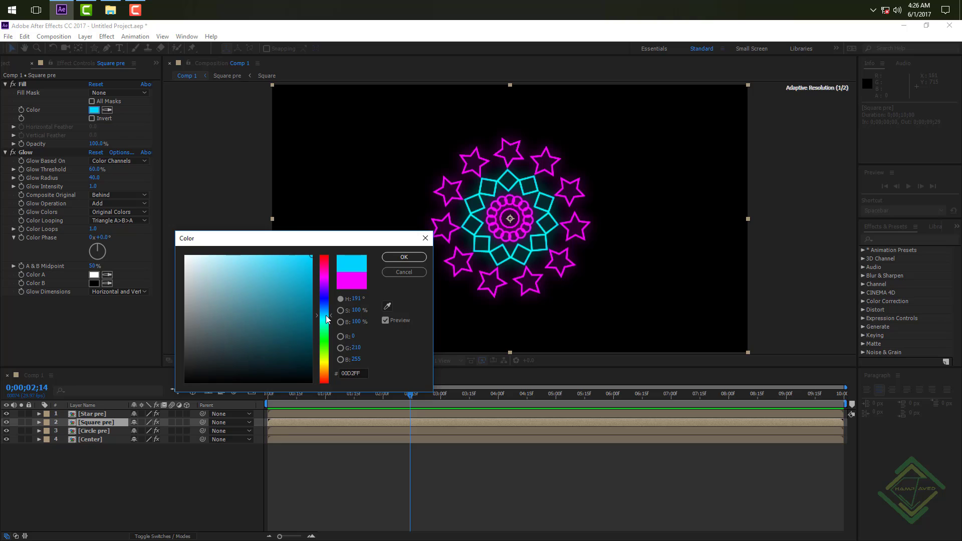
pyautogui.moveTo(326, 321); pyautogui.dragTo(329, 347)
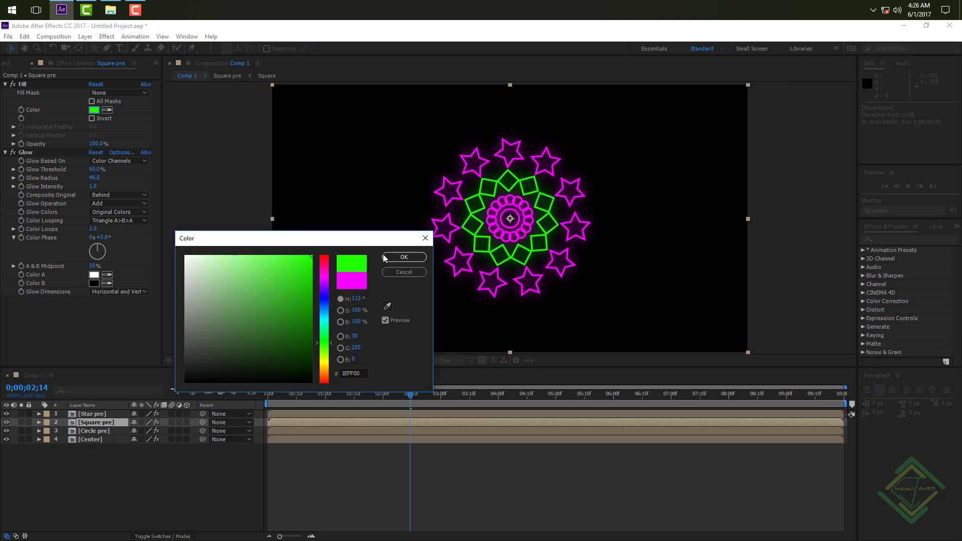
pyautogui.click(404, 258)
# Change the Circle pre layer's Fill color to yellow FFD800.
pyautogui.click(113, 431)
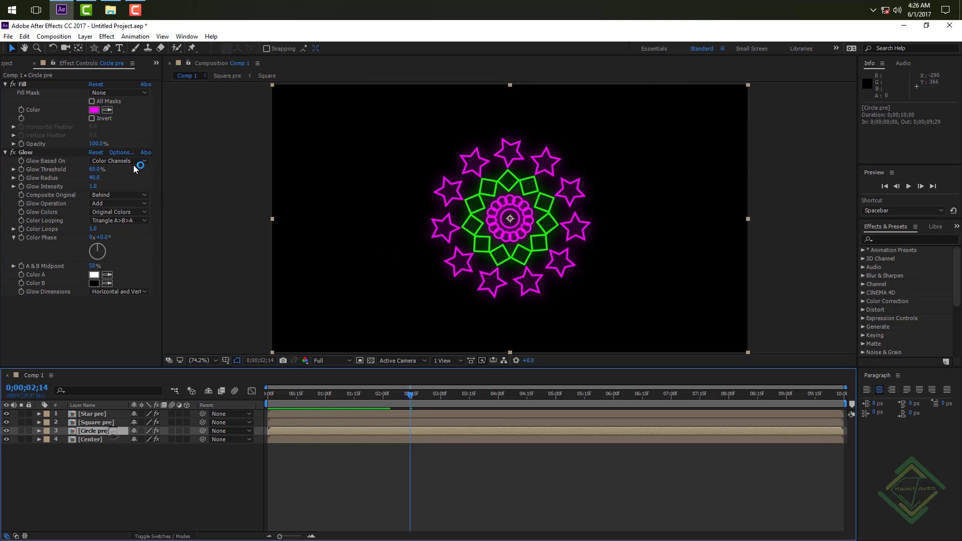
pyautogui.click(94, 110)
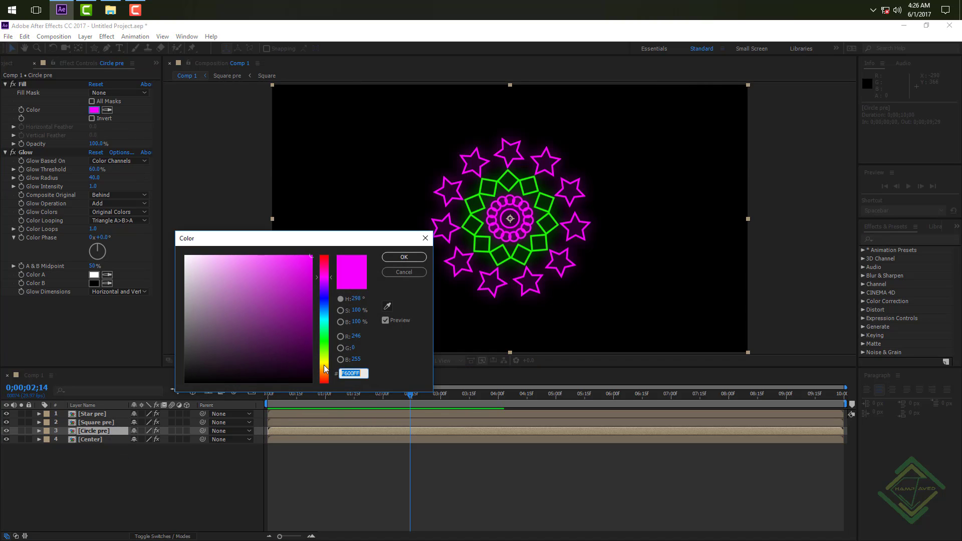
pyautogui.moveTo(324, 369); pyautogui.dragTo(326, 370)
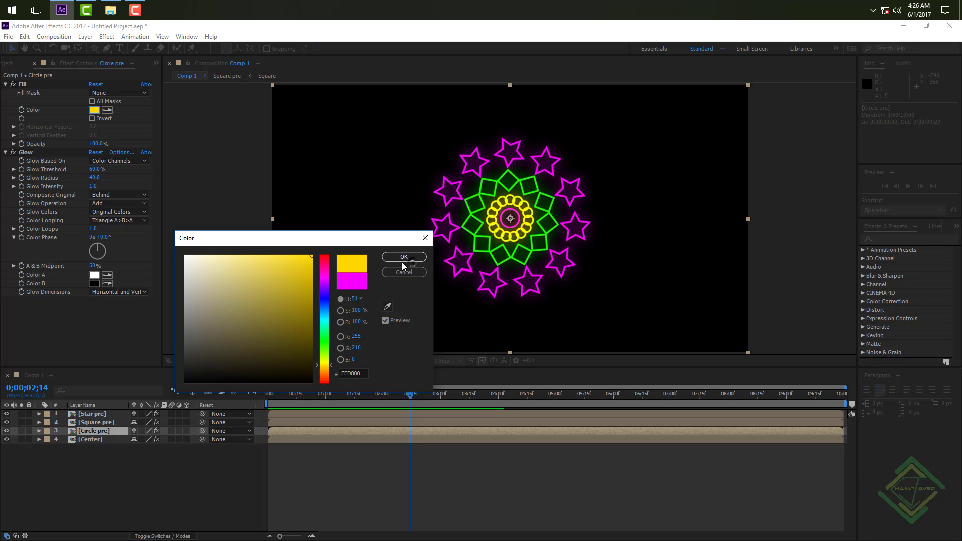
pyautogui.click(404, 257)
# Change the Center layer's Fill color to blue 00AEFF.
pyautogui.click(96, 439)
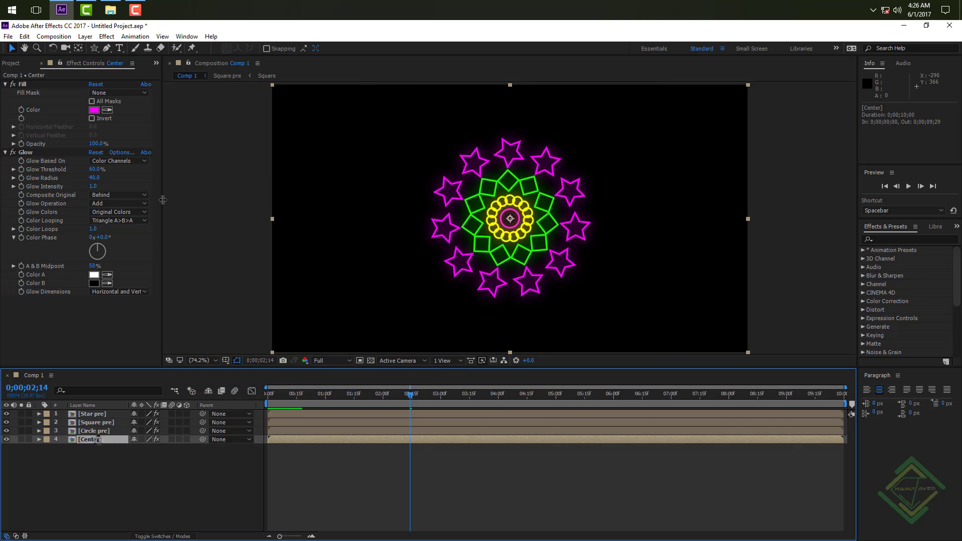
pyautogui.click(94, 110)
pyautogui.moveTo(327, 319); pyautogui.dragTo(326, 315)
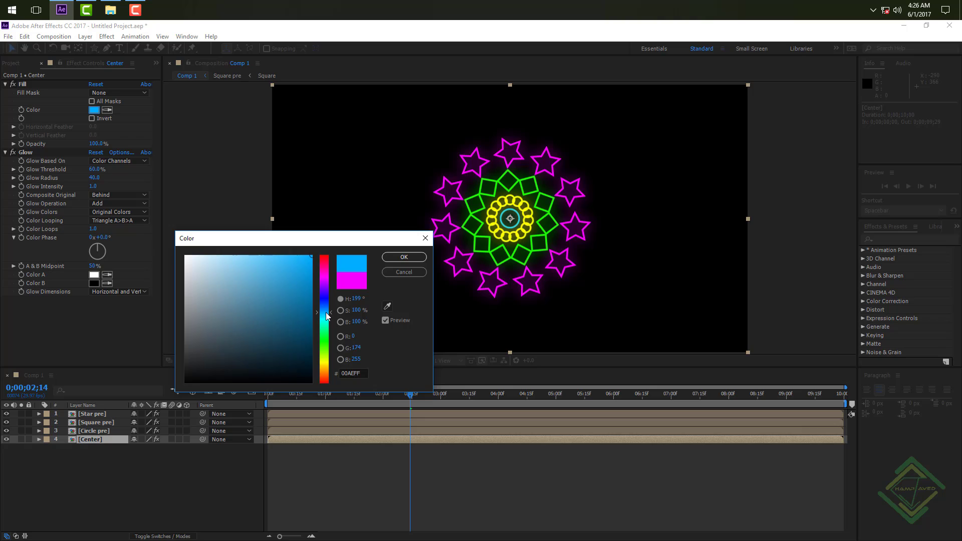
pyautogui.click(400, 257)
pyautogui.click(94, 443)
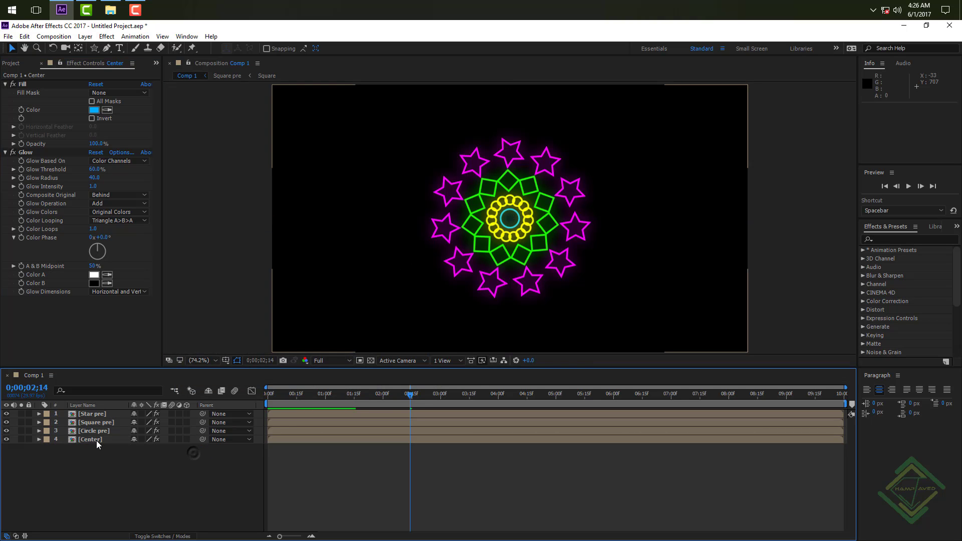
pyautogui.click(96, 440)
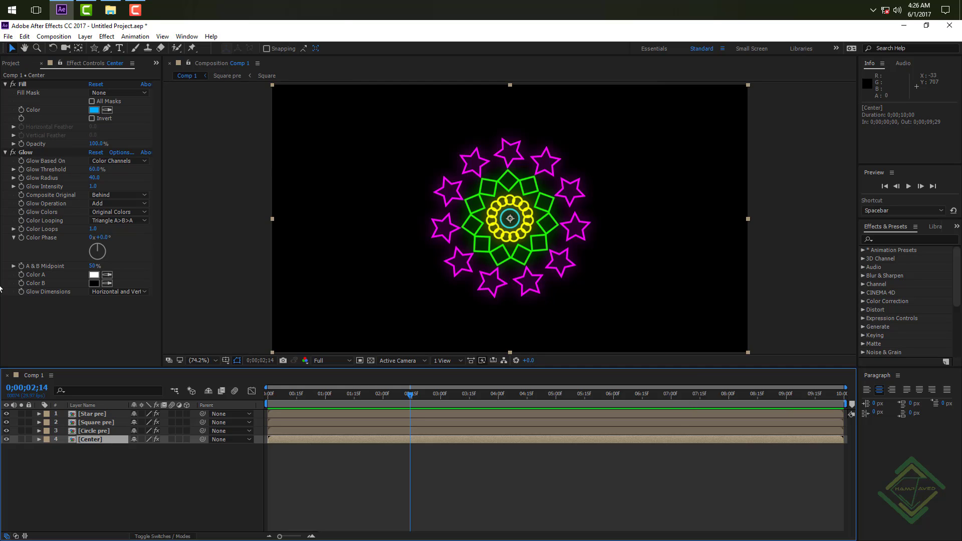
# Duplicate the Center composition in the project and add the copy, Center 2, to Comp 1 above the Star pre layer.
pyautogui.click(17, 64)
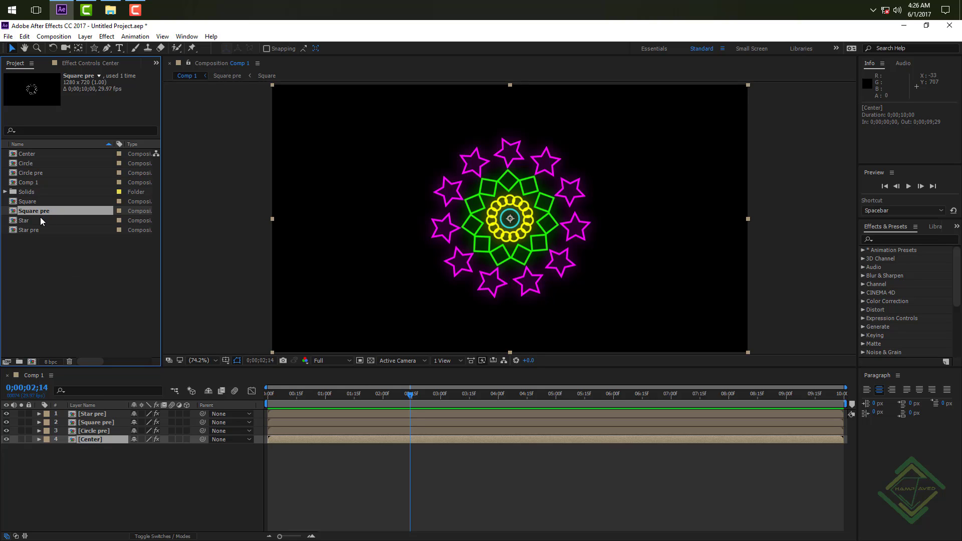
pyautogui.click(36, 164)
pyautogui.click(39, 154)
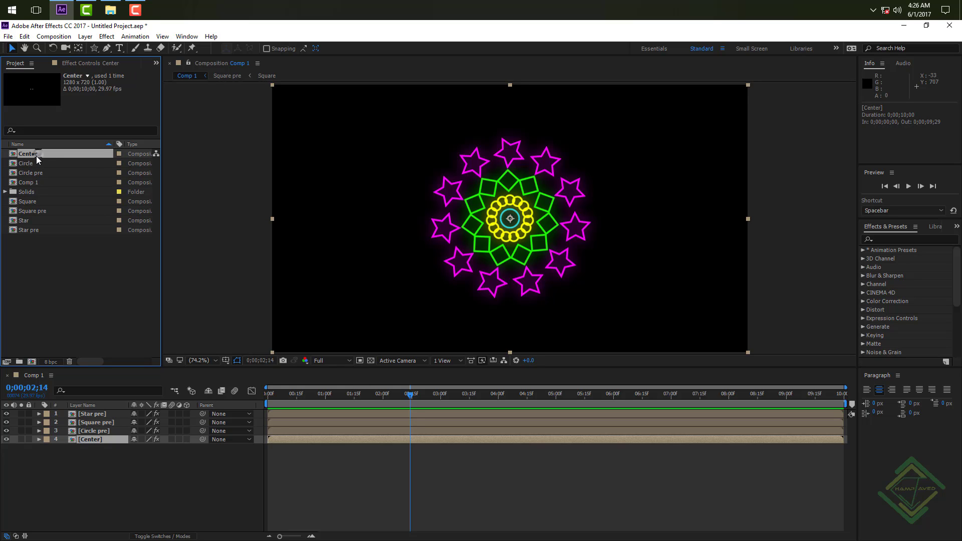
pyautogui.hotkey('ctrl', 'd')
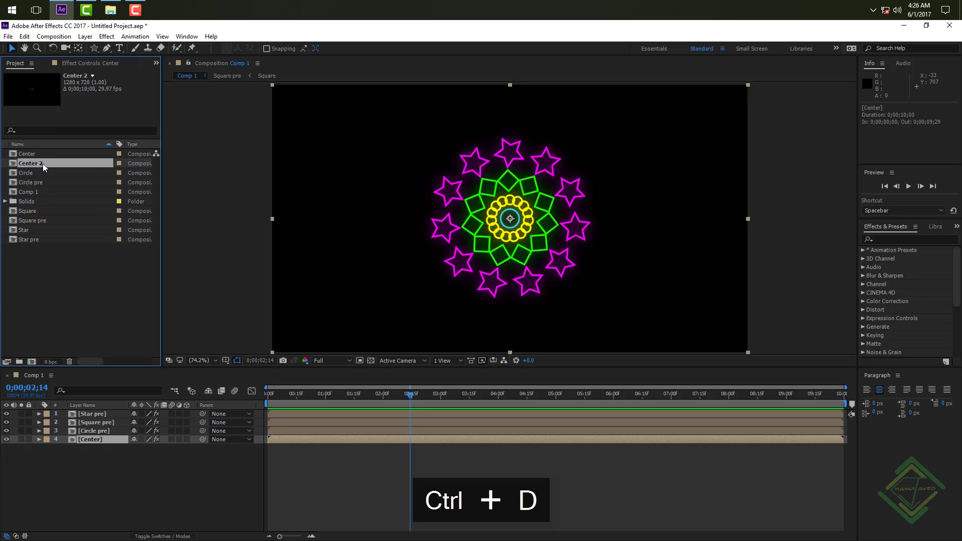
pyautogui.moveTo(43, 164); pyautogui.dragTo(93, 415)
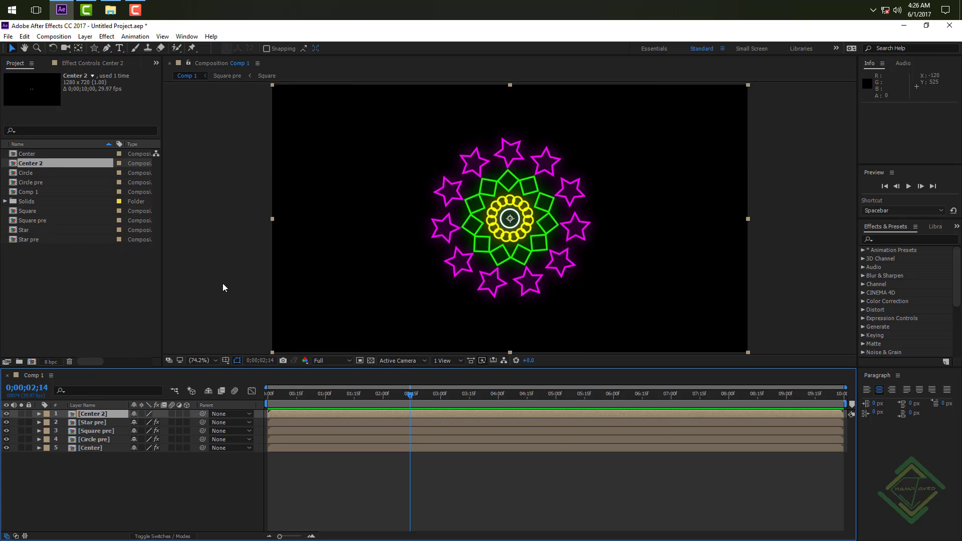
# Lock the composition viewer to Comp 1 and show the Center 2 composition's timeline for editing.
pyautogui.doubleClick(125, 414)
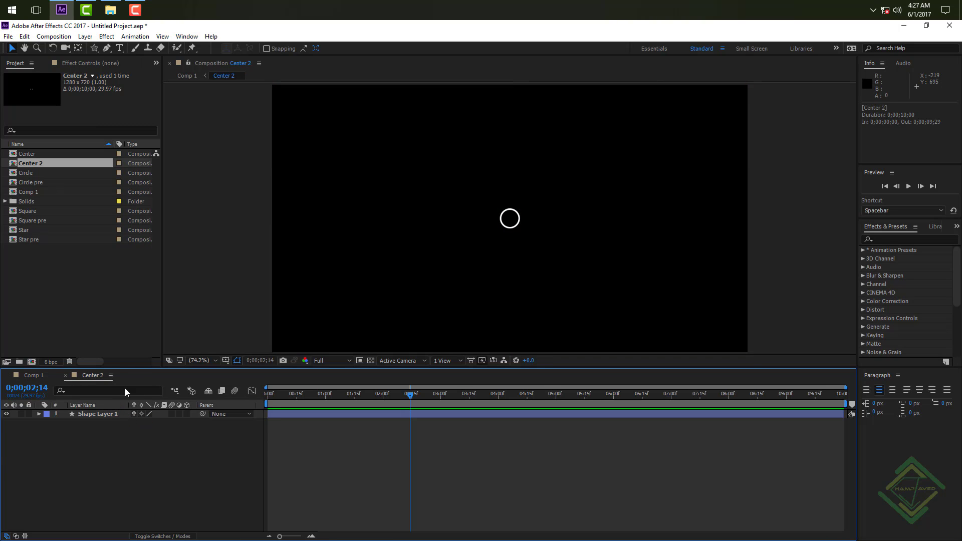
pyautogui.click(34, 376)
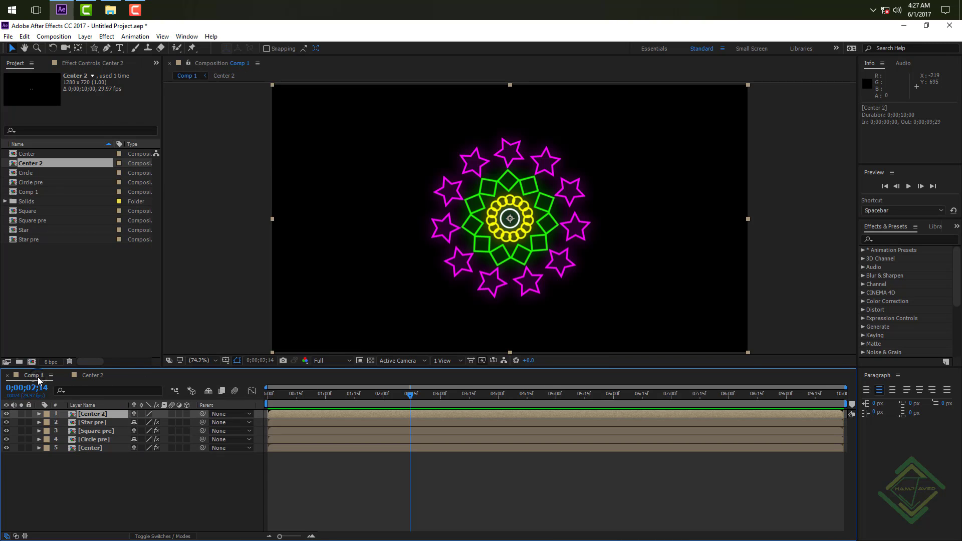
pyautogui.click(190, 63)
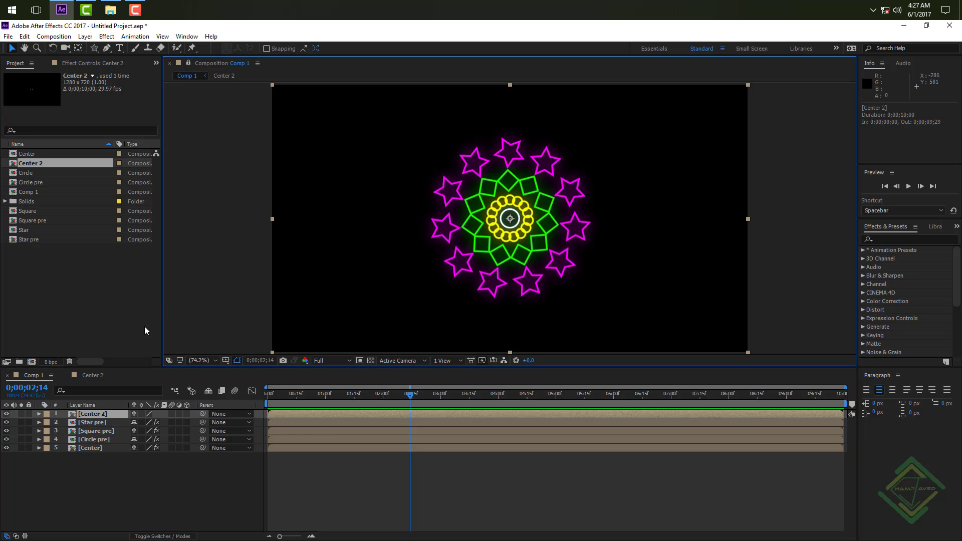
pyautogui.click(81, 377)
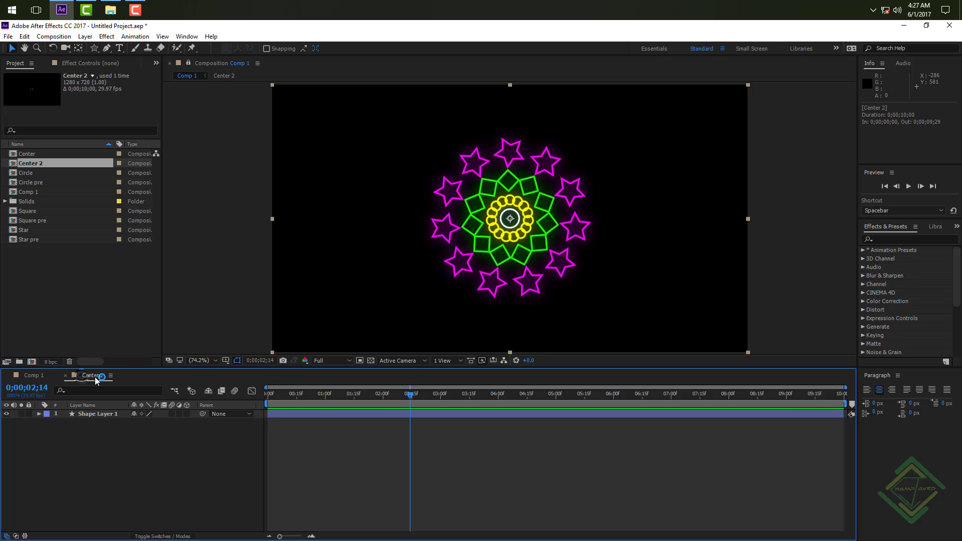
# Enlarge the Ellipse Path 1 size of Shape Layer 1 in Center 2 to 444 x 444 so the circle surrounds the star ring.
pyautogui.click(103, 414)
pyautogui.click(39, 414)
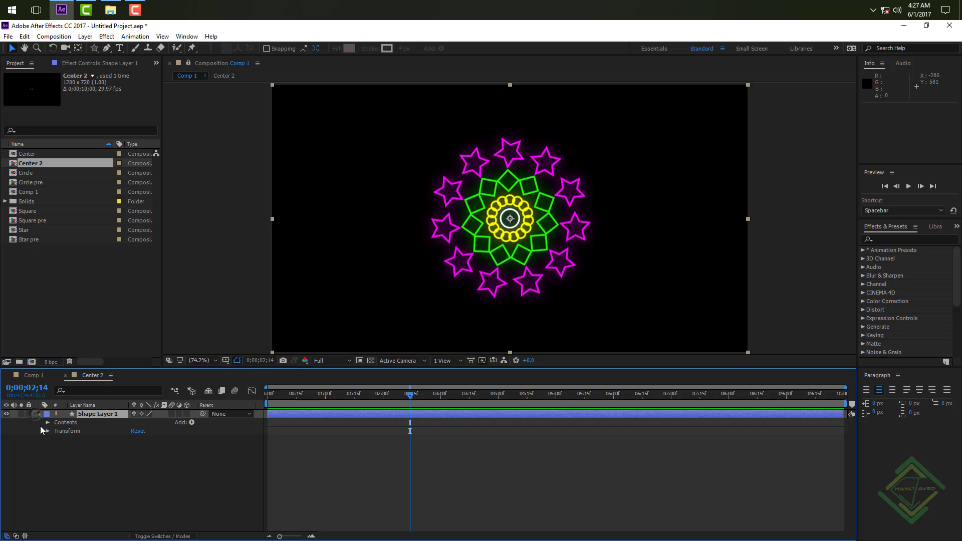
pyautogui.click(48, 423)
pyautogui.click(55, 431)
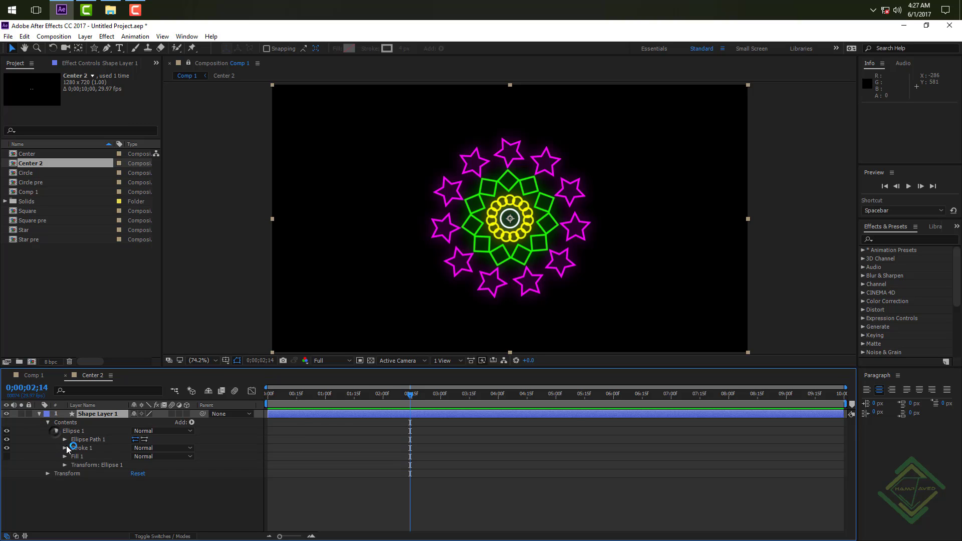
pyautogui.click(64, 440)
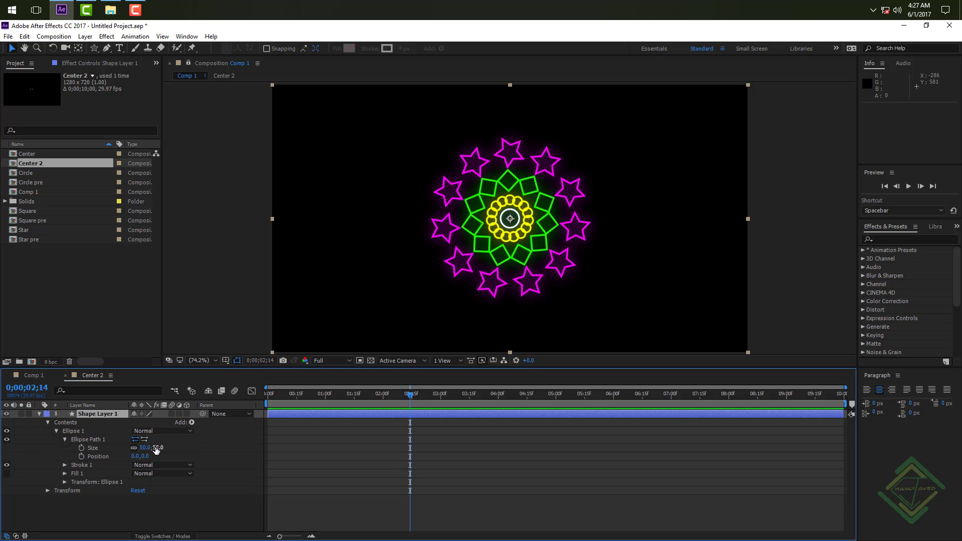
pyautogui.click(157, 448)
pyautogui.moveTo(157, 447); pyautogui.dragTo(188, 450)
pyautogui.click(164, 451)
pyautogui.write('209')
pyautogui.press('Return')
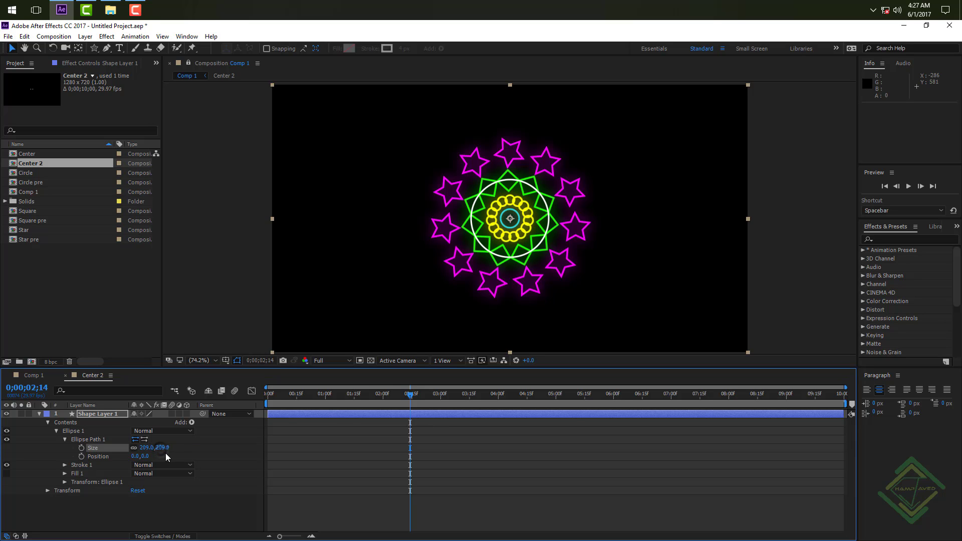
pyautogui.click(158, 449)
pyautogui.write('254')
pyautogui.press('Return')
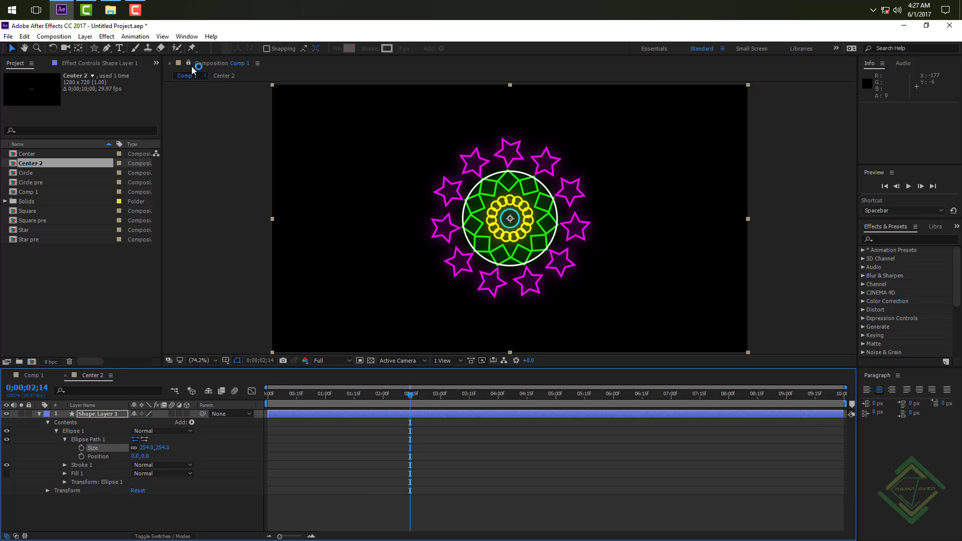
pyautogui.moveTo(170, 447)
pyautogui.mouseDown()
pyautogui.moveTo(178, 448)
pyautogui.moveTo(164, 454)
pyautogui.mouseUp()
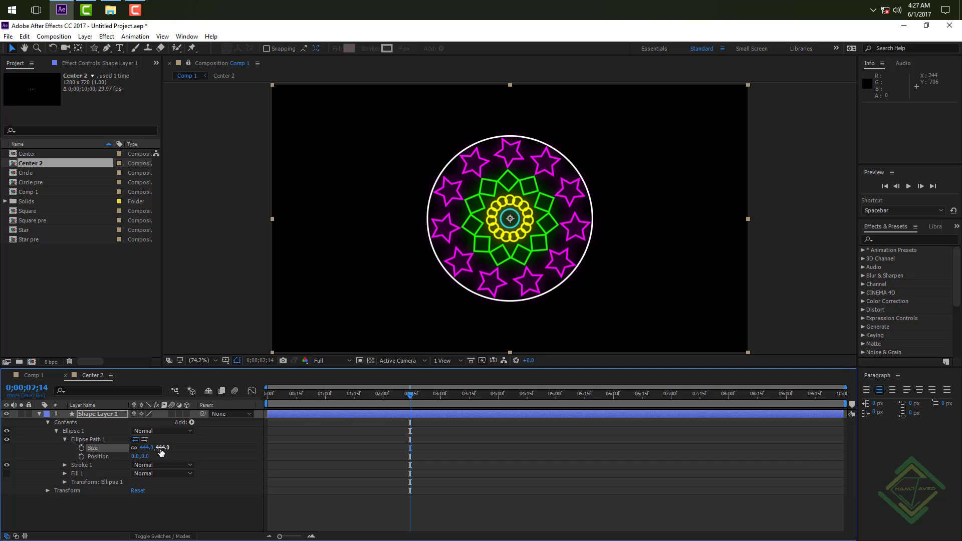
# Set the Ellipse Path 1 size in Center 2 to 445 x 445, then close its timeline and unlock the composition viewer.
pyautogui.write('45')
pyautogui.press('Return')
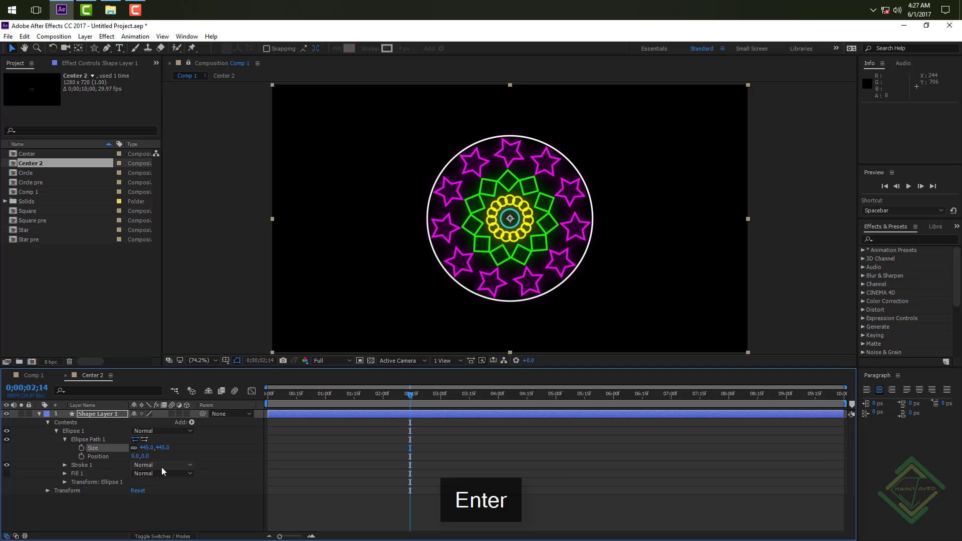
pyautogui.click(39, 414)
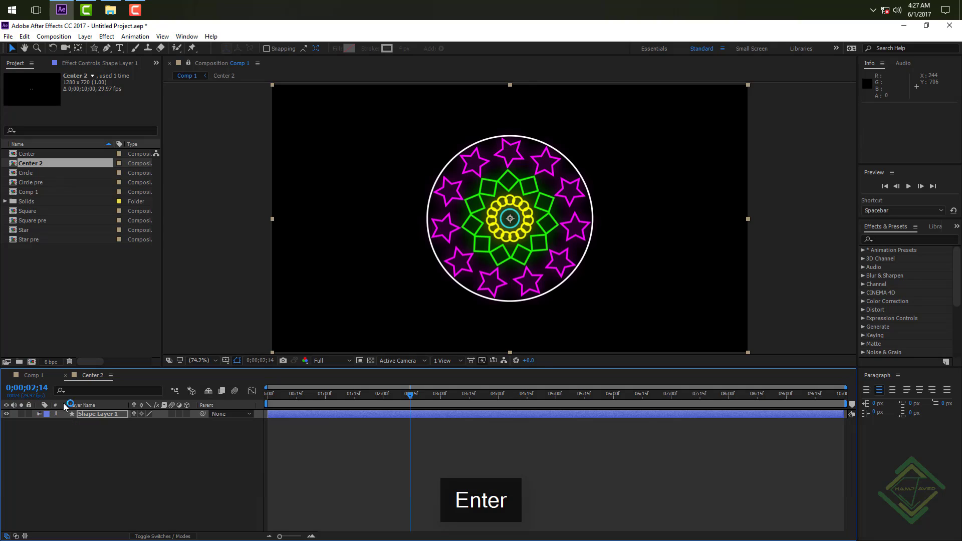
pyautogui.click(66, 376)
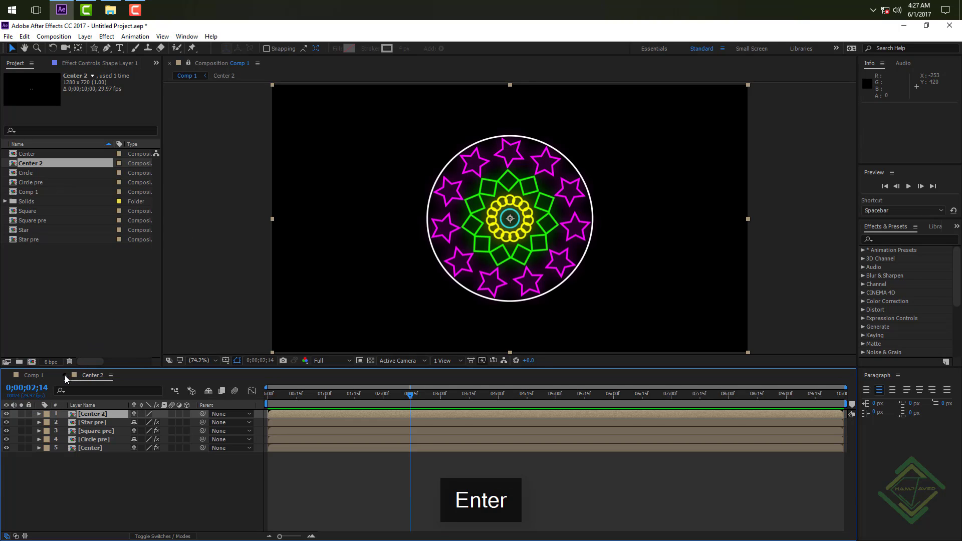
pyautogui.click(189, 62)
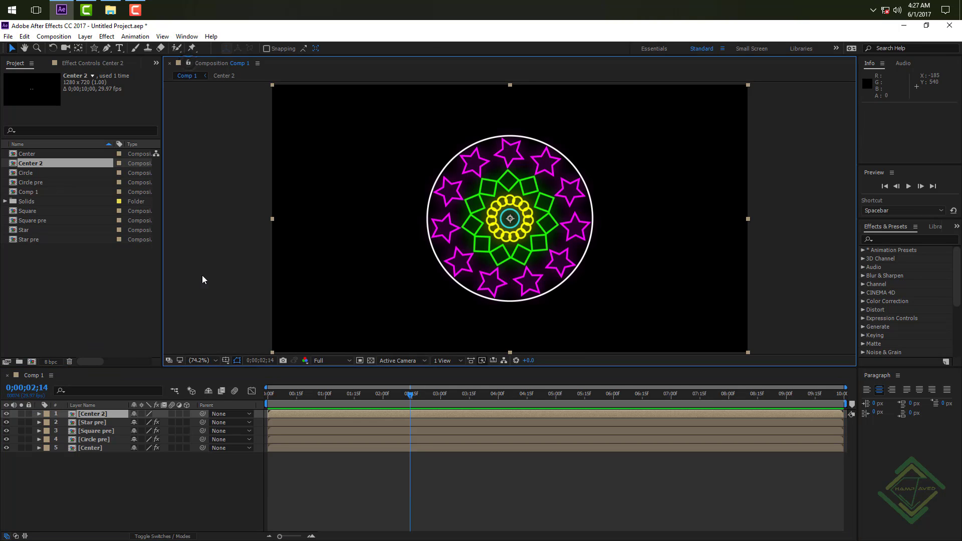
# Paste the copied Fill and Glow effects onto the Center 2 layer in Comp 1.
pyautogui.click(106, 417)
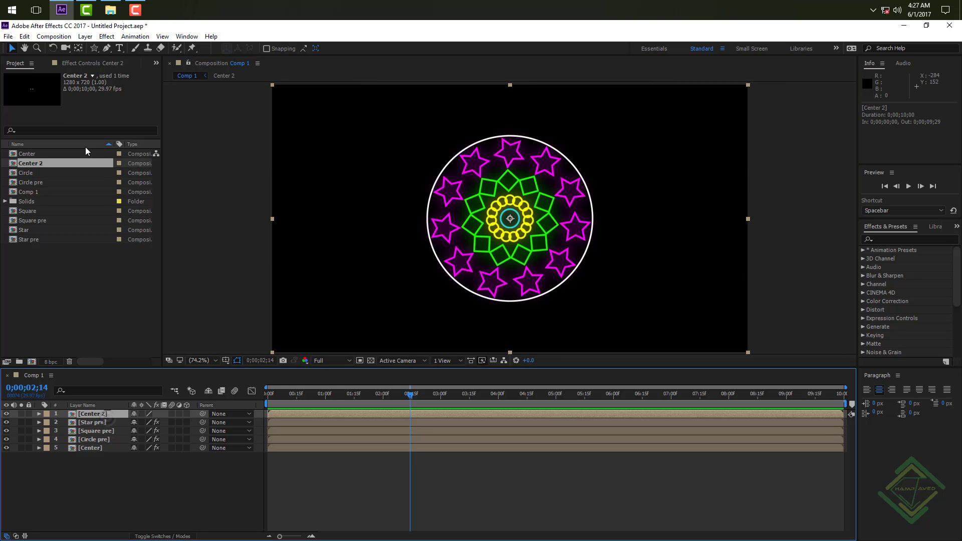
pyautogui.click(82, 62)
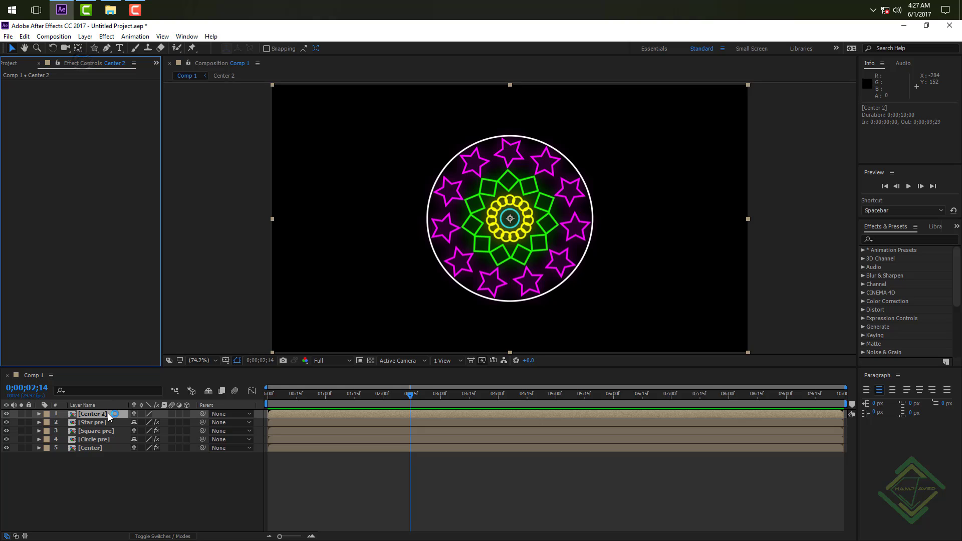
pyautogui.hotkey('ctrl', 'v')
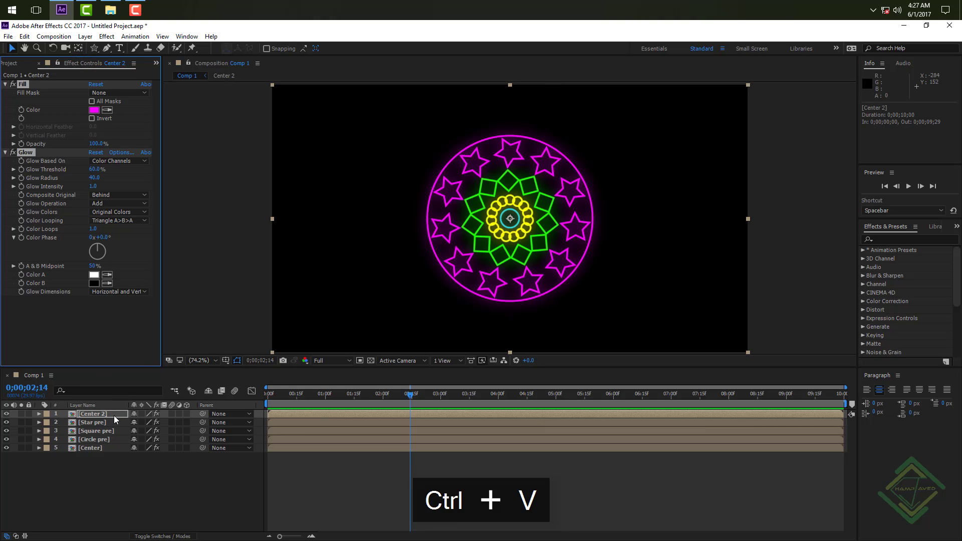
pyautogui.click(113, 416)
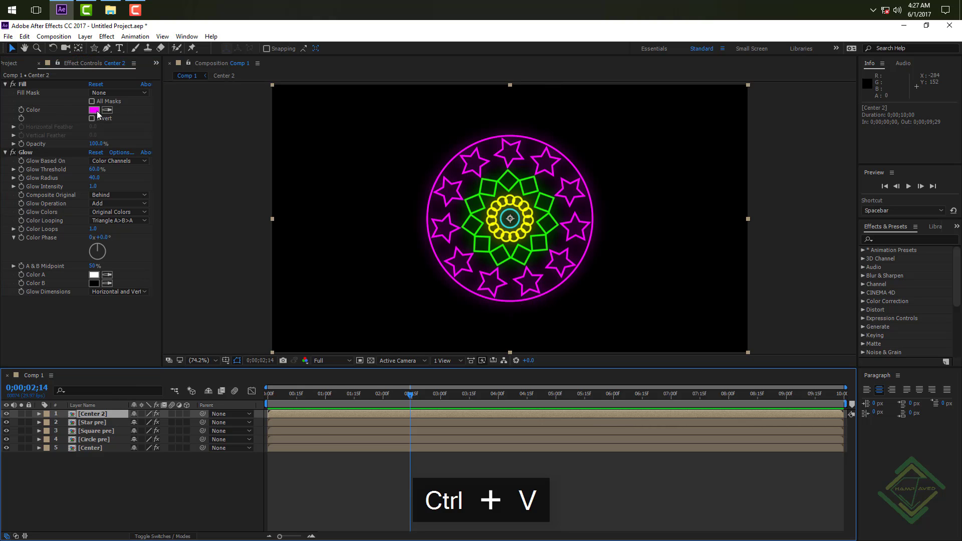
# Replace the Center 2 layer's Fill with the blue Fill copied from the Center layer, placing it above Glow.
pyautogui.click(25, 84)
pyautogui.press('Delete')
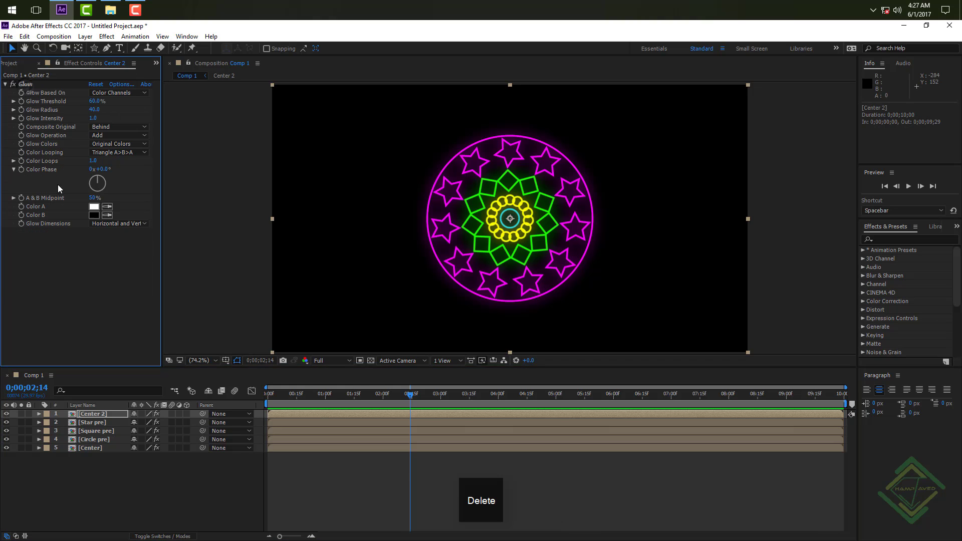
pyautogui.click(96, 448)
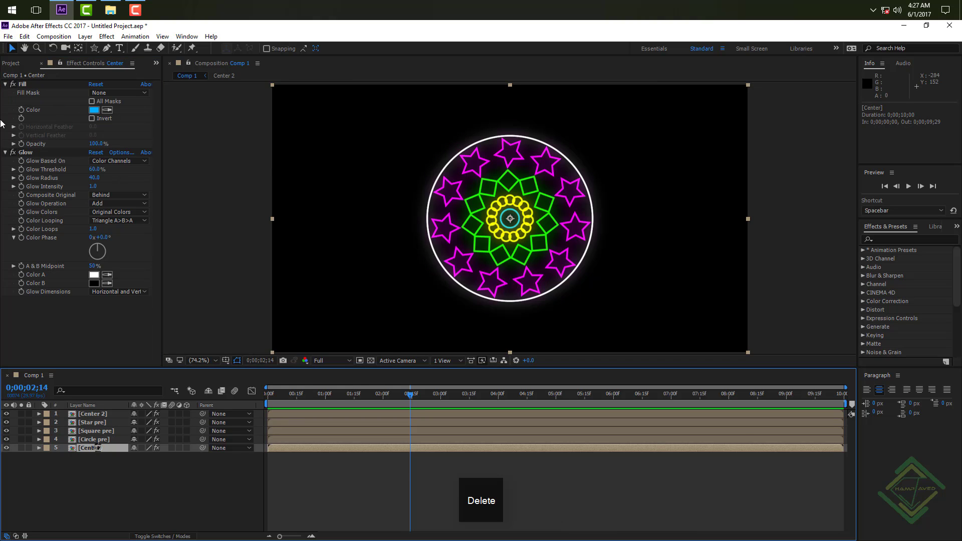
pyautogui.click(24, 84)
pyautogui.hotkey('ctrl', 'c')
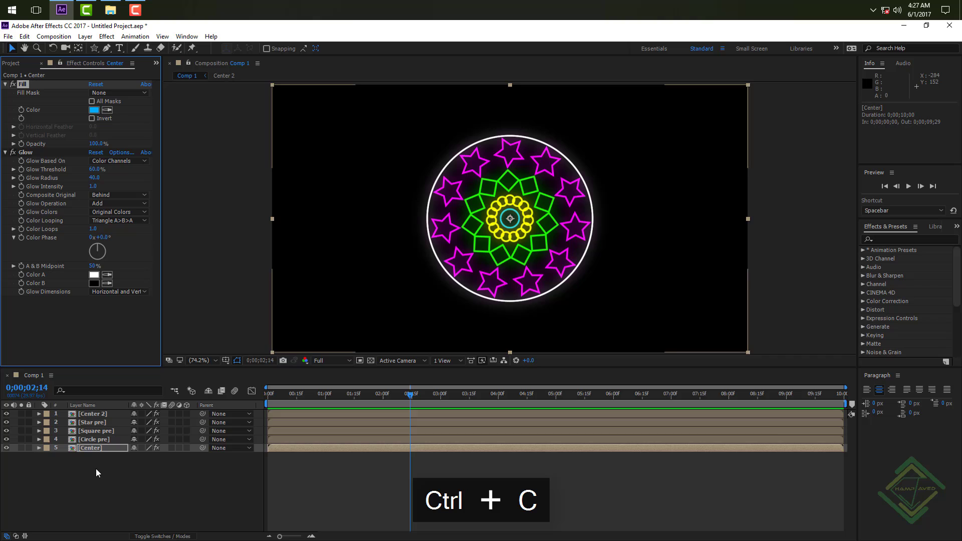
pyautogui.click(93, 415)
pyautogui.hotkey('ctrl', 'v')
pyautogui.moveTo(22, 232); pyautogui.dragTo(20, 84)
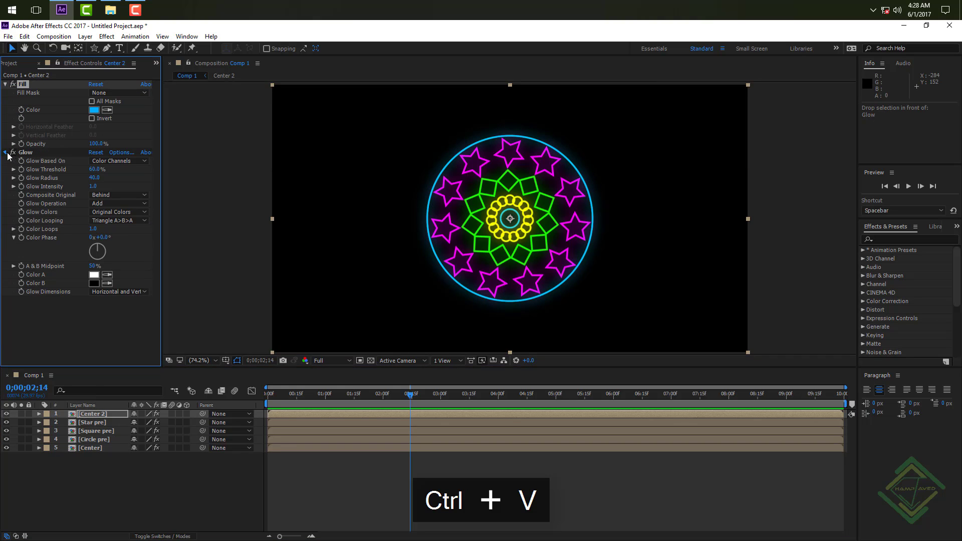
pyautogui.click(5, 153)
pyautogui.click(6, 84)
pyautogui.click(169, 496)
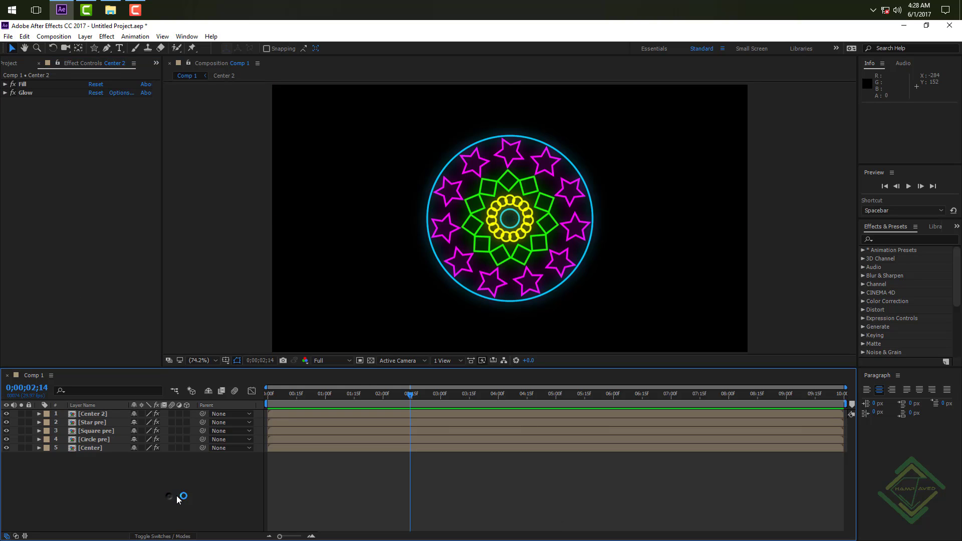
# Go to the start of Comp 1 and show the Rotation property of the Star pre, Square pre and Circle pre layers.
pyautogui.moveTo(304, 396); pyautogui.dragTo(261, 396)
pyautogui.click(99, 423)
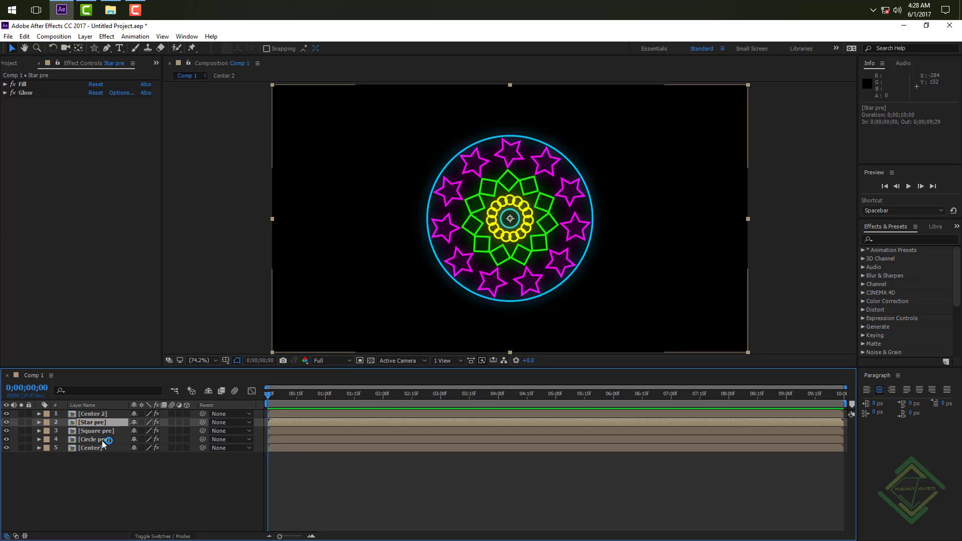
pyautogui.keyDown('shift'); pyautogui.click(100, 441); pyautogui.keyUp('shift')
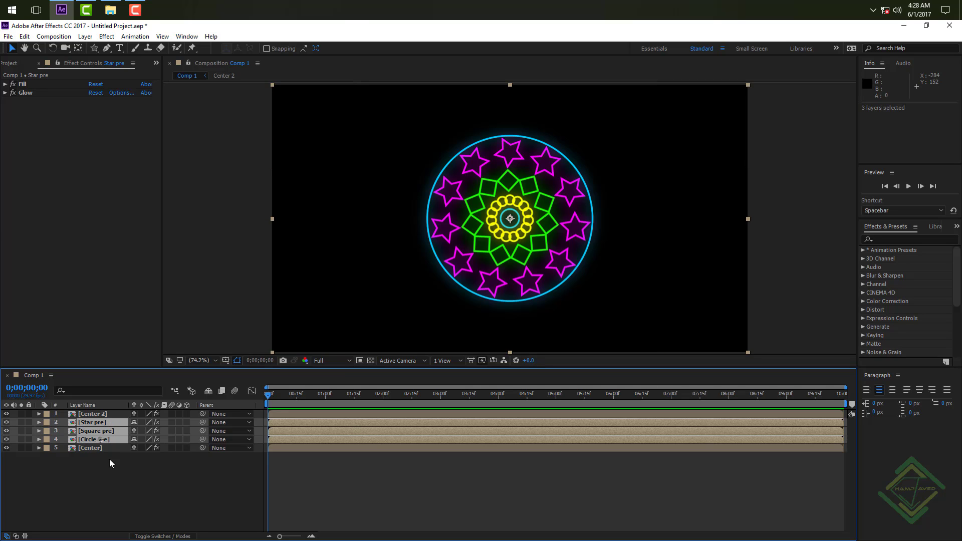
pyautogui.click(110, 465)
pyautogui.click(109, 423)
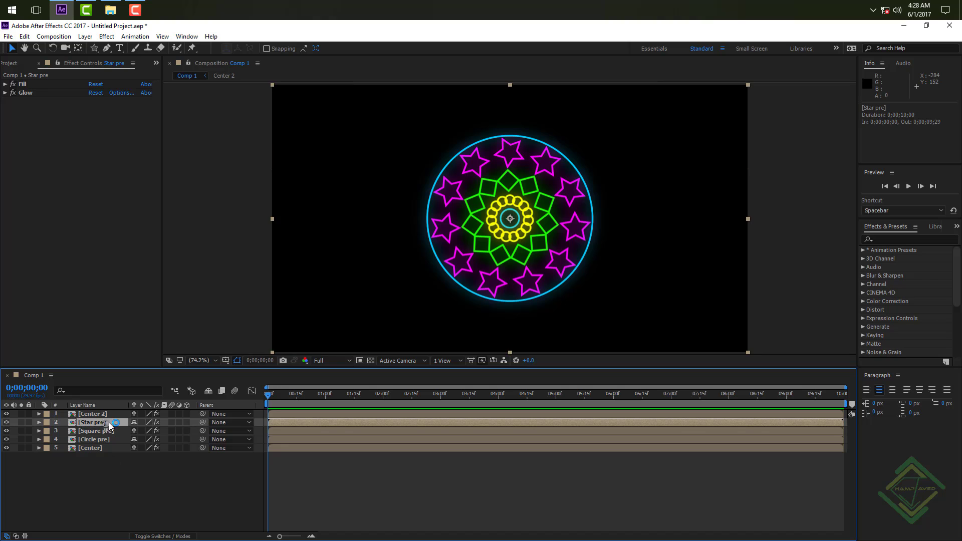
pyautogui.keyDown('shift'); pyautogui.click(106, 440); pyautogui.keyUp('shift')
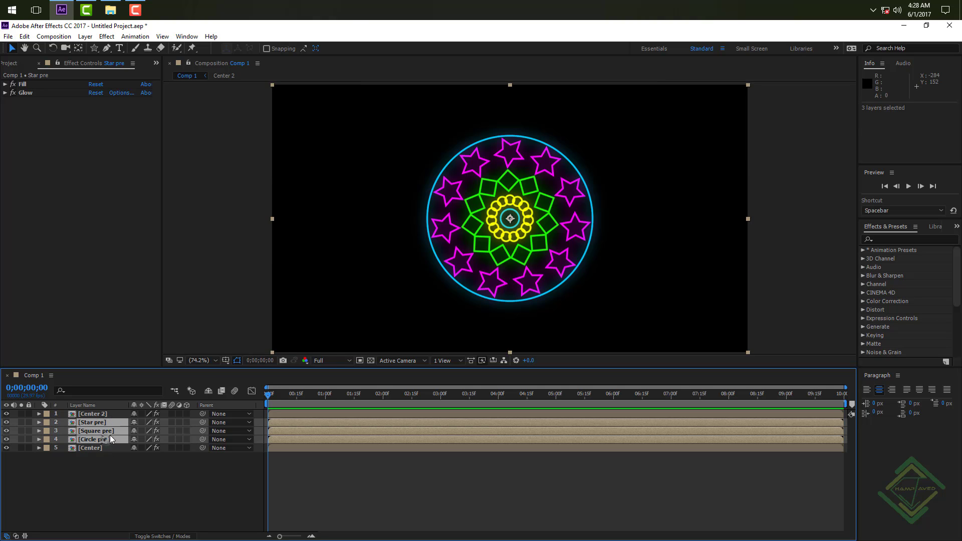
pyautogui.press('r')
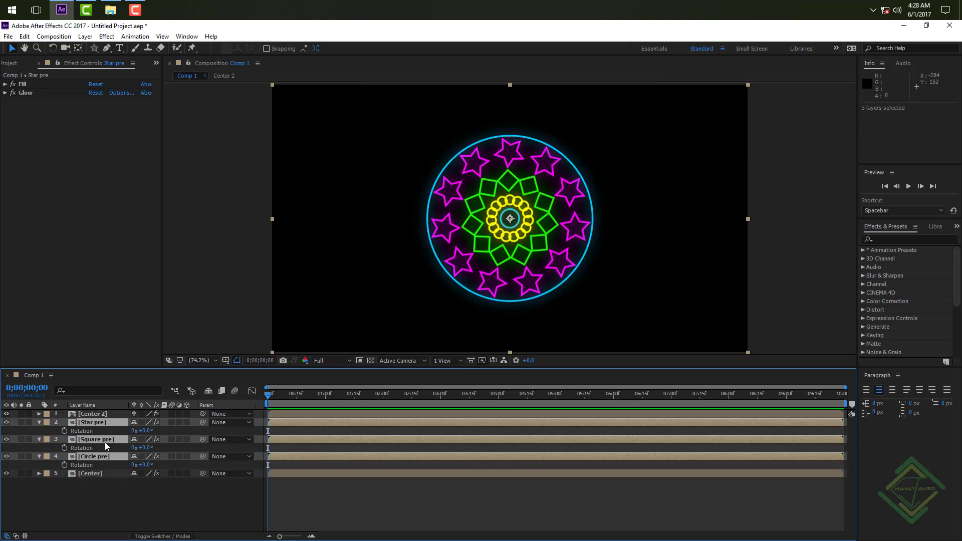
# Add the expression time*50 to the Star pre layer's Rotation.
pyautogui.keyDown('alt'); pyautogui.click(64, 431); pyautogui.keyUp('alt')
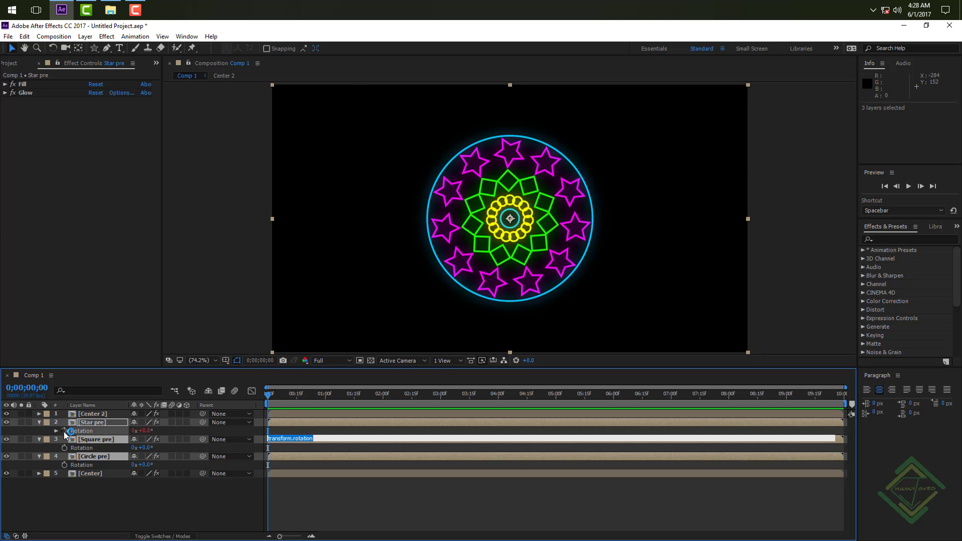
pyautogui.write('time')
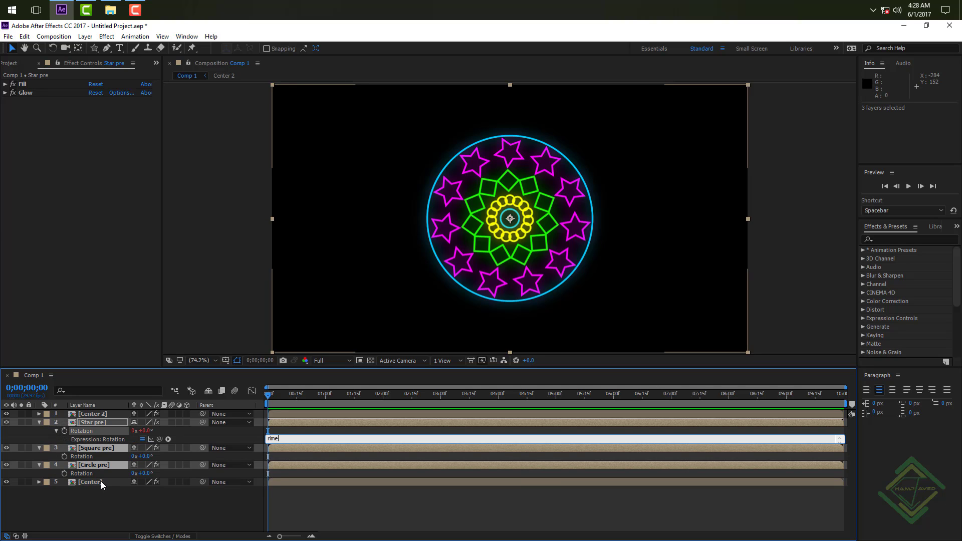
pyautogui.press('BackSpace')
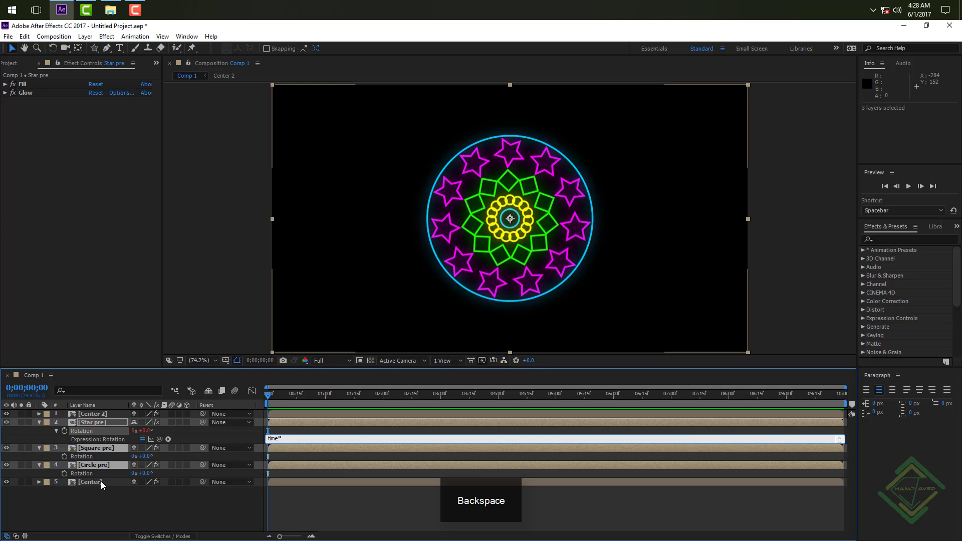
pyautogui.click(126, 510)
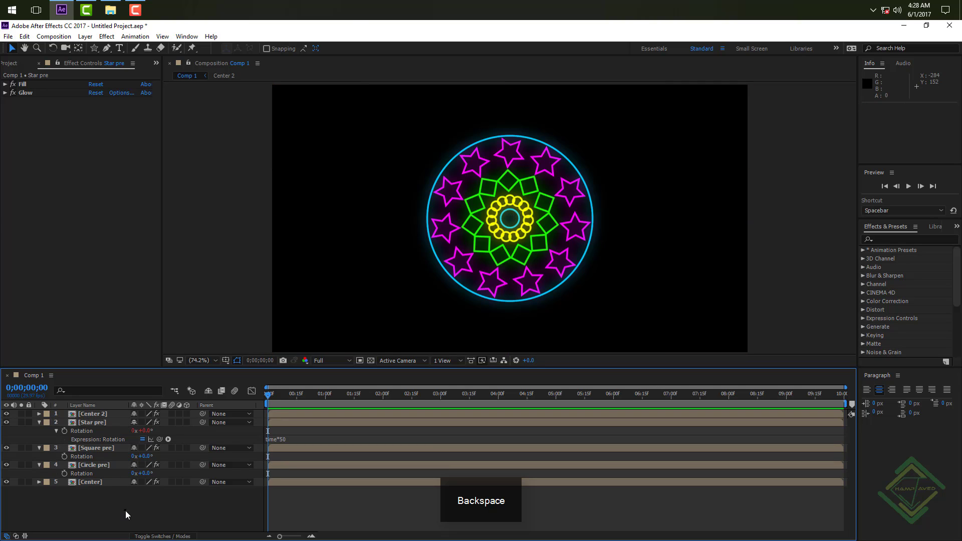
# Copy only the Rotation expression from Star pre and paste it onto the Square pre and Circle pre layers.
pyautogui.click(89, 432)
pyautogui.click(25, 36)
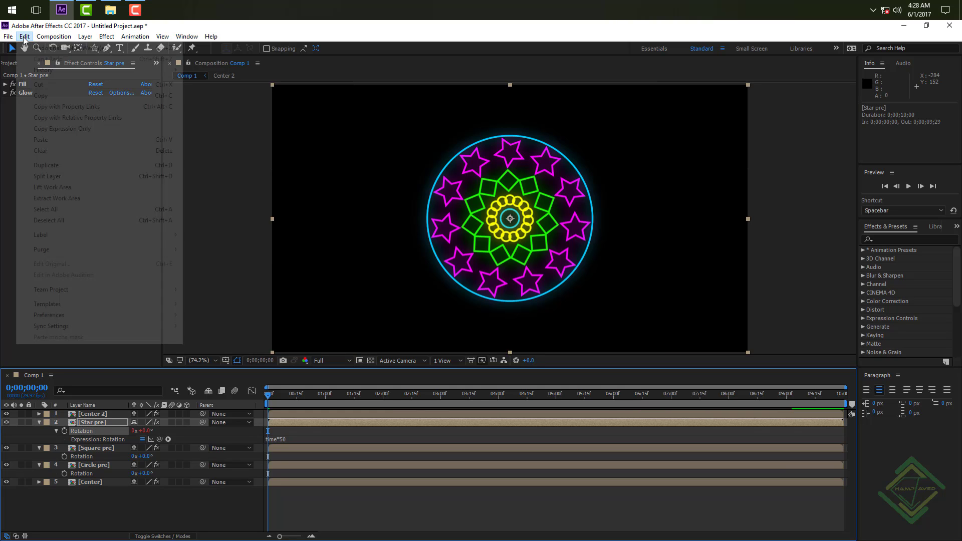
pyautogui.click(62, 128)
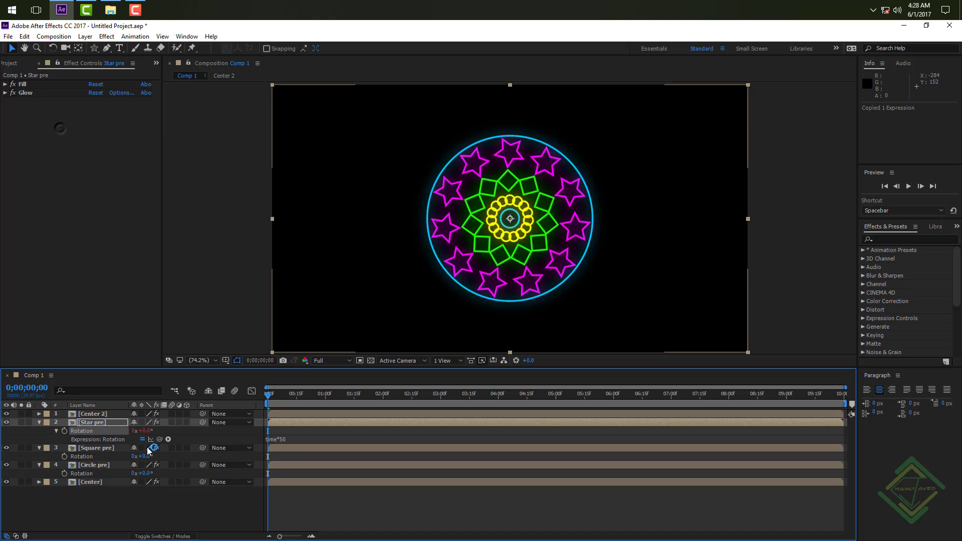
pyautogui.click(101, 448)
pyautogui.keyDown('ctrl'); pyautogui.click(99, 465); pyautogui.keyUp('ctrl')
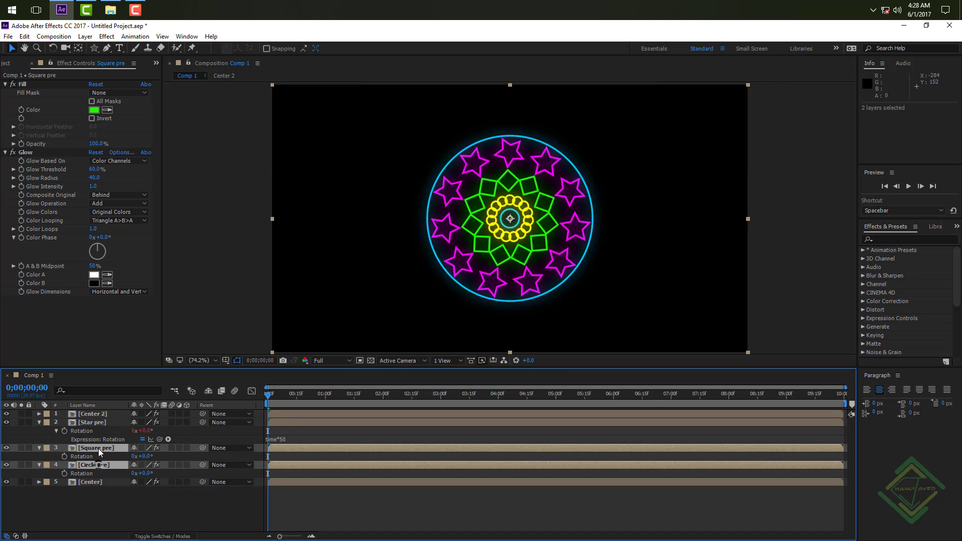
pyautogui.hotkey('ctrl', 'v')
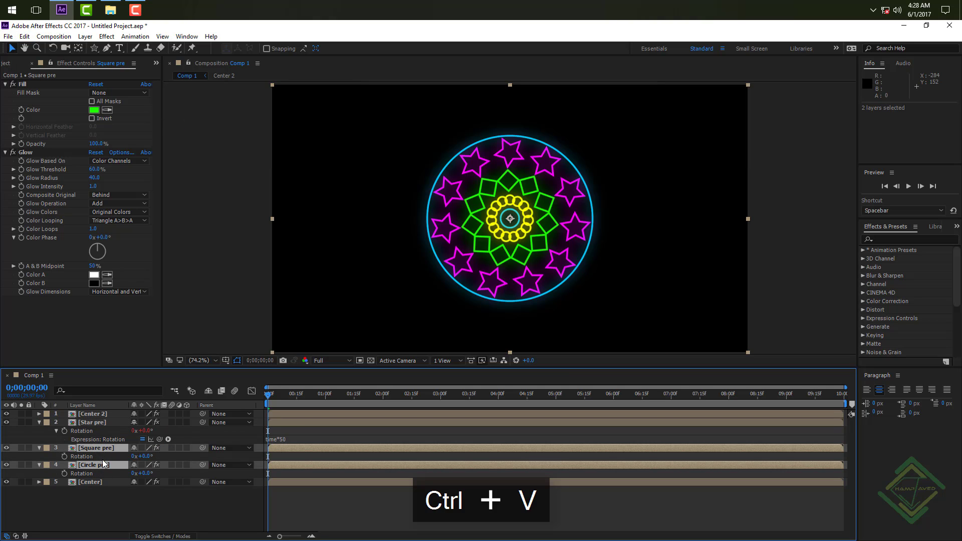
pyautogui.click(114, 496)
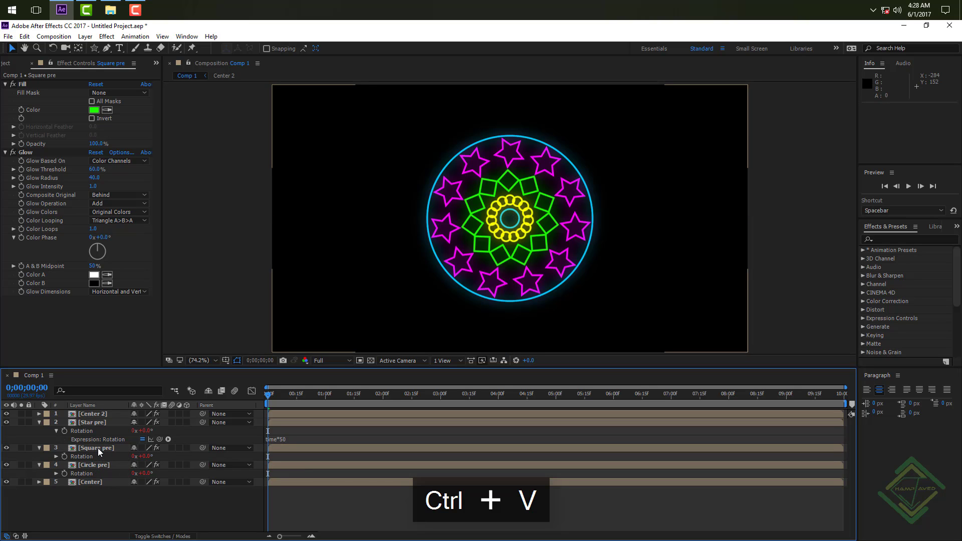
# Change the Square pre layer's Rotation expression to time*-50 so it spins the opposite way, and preview the animation.
pyautogui.click(40, 422)
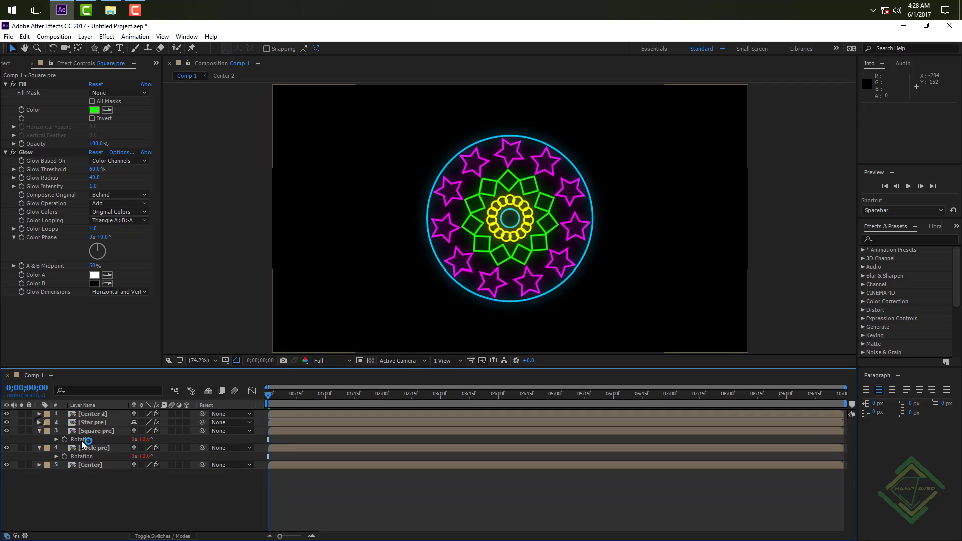
pyautogui.click(93, 433)
pyautogui.click(39, 448)
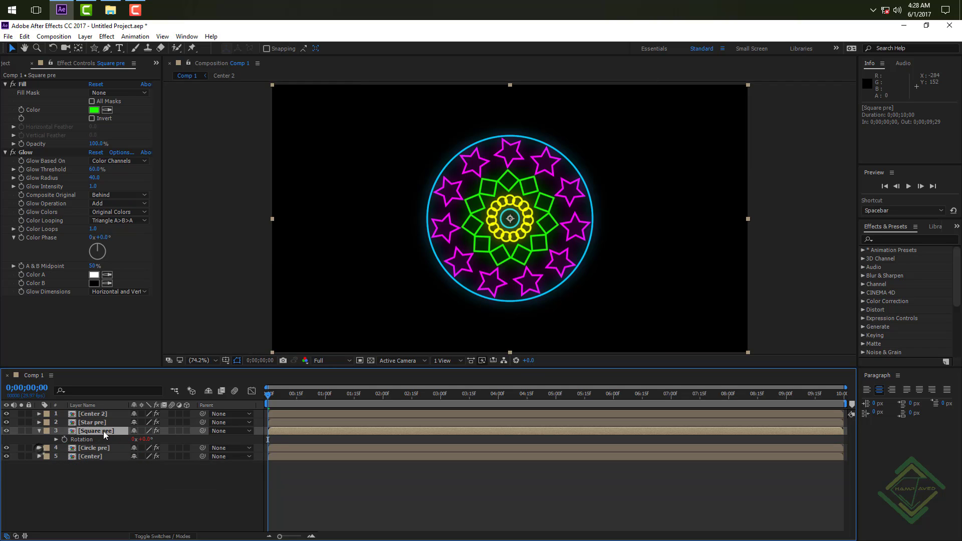
pyautogui.hotkey('ctrl', 'v')
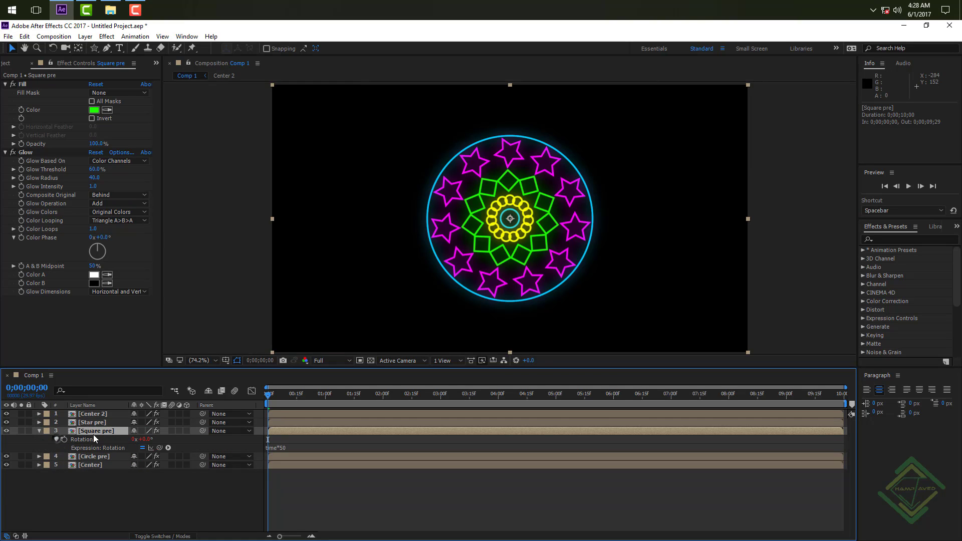
pyautogui.click(294, 448)
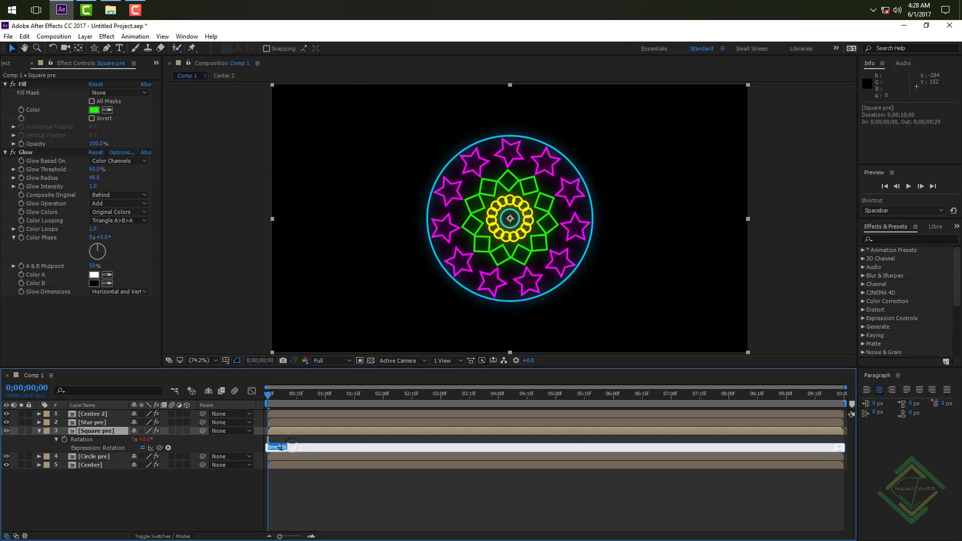
pyautogui.write('-')
pyautogui.click(194, 501)
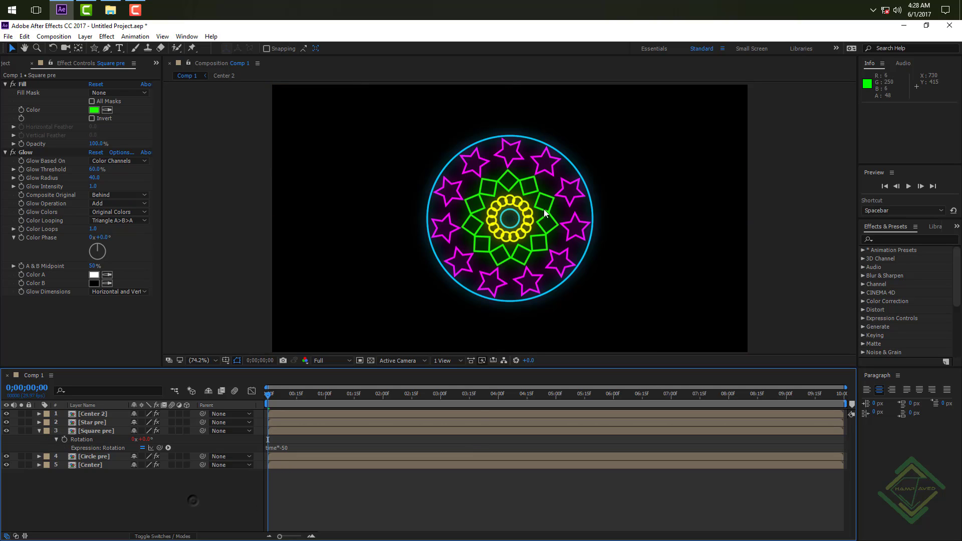
pyautogui.click(38, 431)
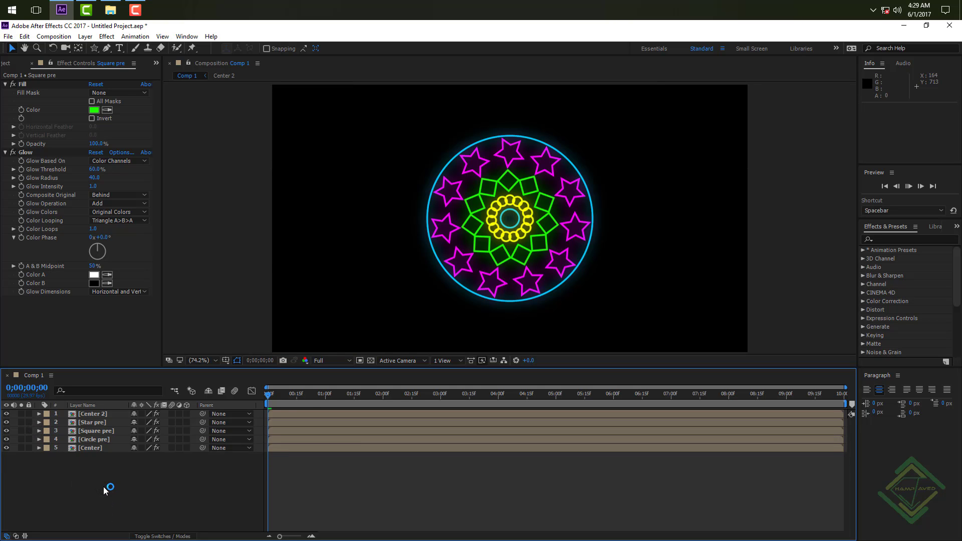
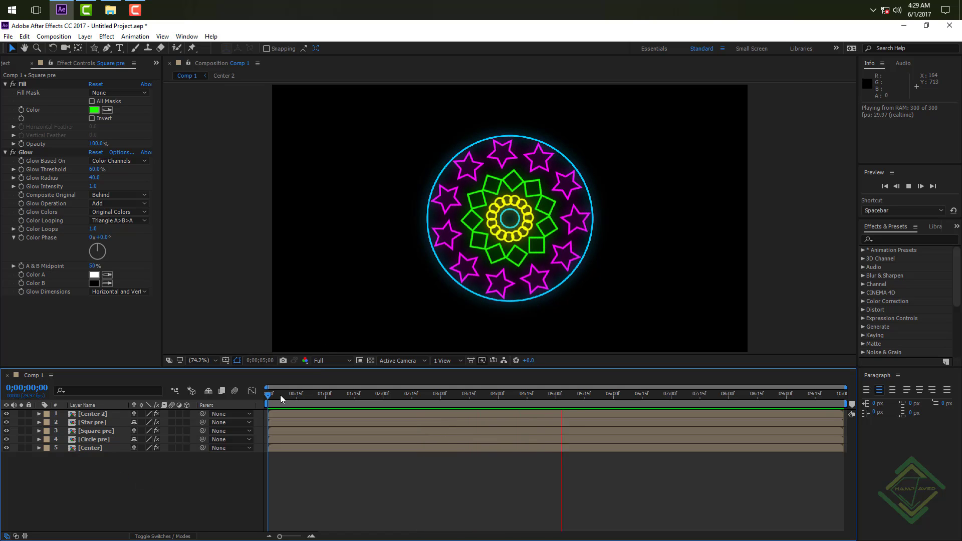
pyautogui.press('space')
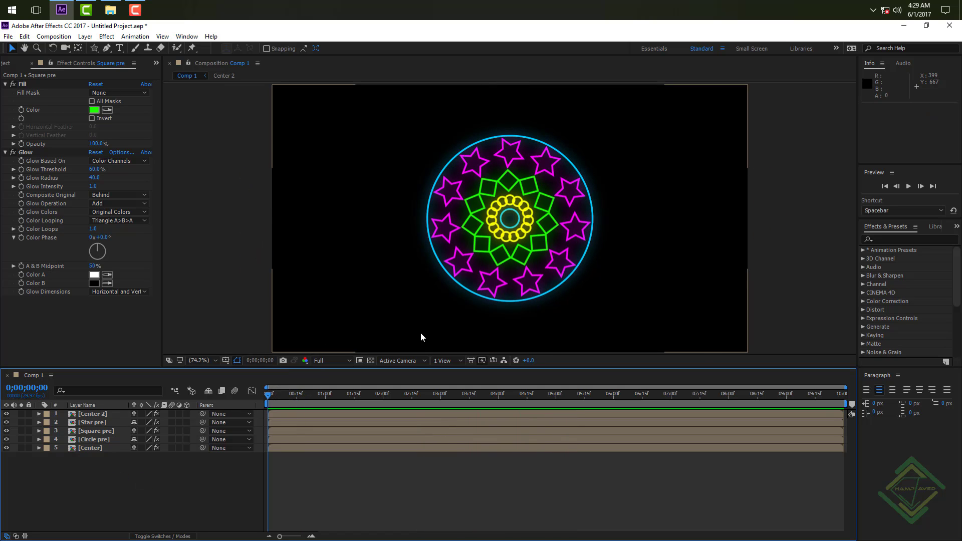
# Add a text layer reading INDEX EXPRESSION in the upper part of Comp 1.
pyautogui.click(7, 63)
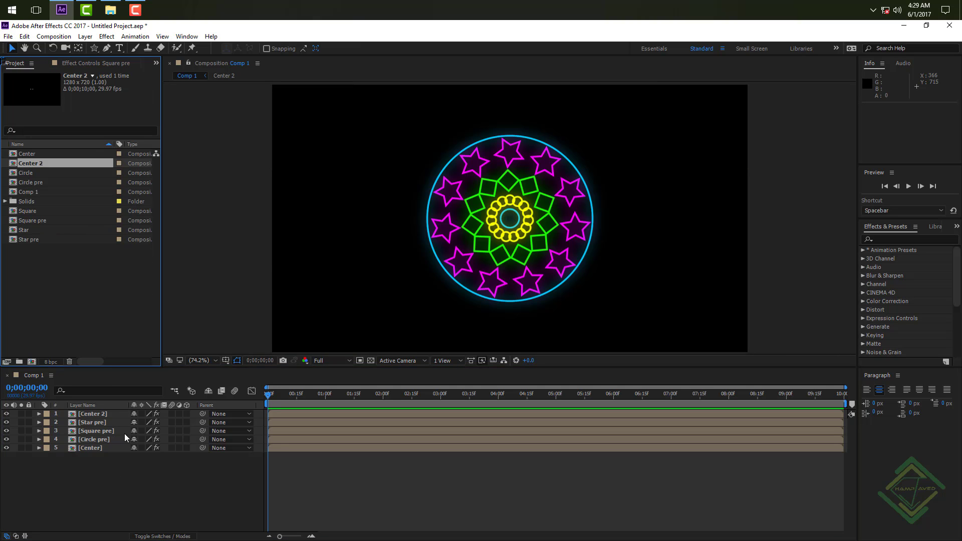
pyautogui.click(119, 48)
pyautogui.click(361, 119)
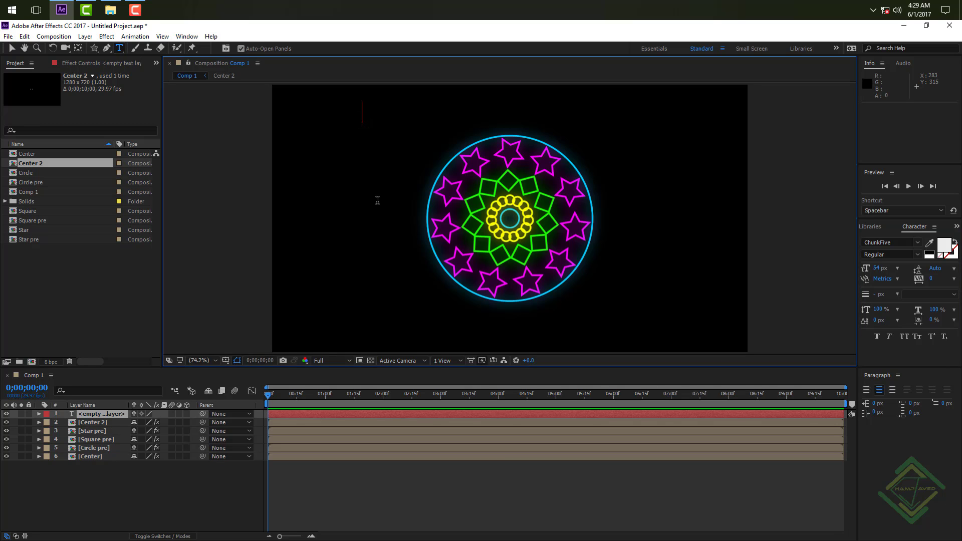
pyautogui.press('capslock')
pyautogui.write('IN')
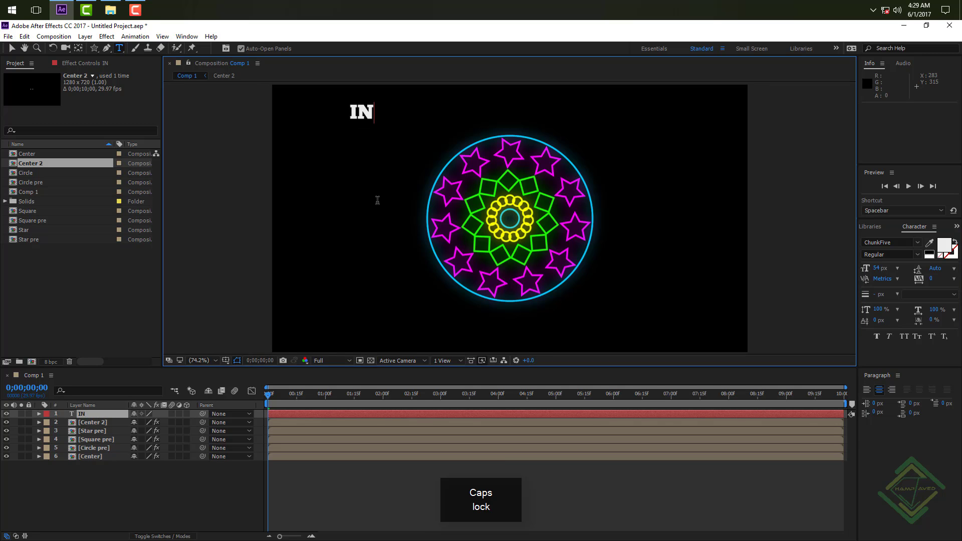
pyautogui.write('DEX E')
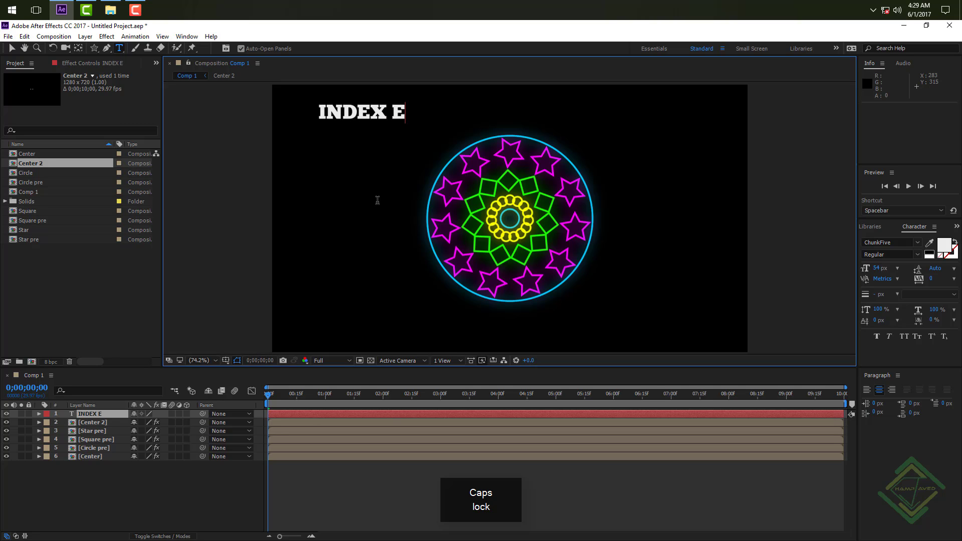
pyautogui.write('XPRESSION')
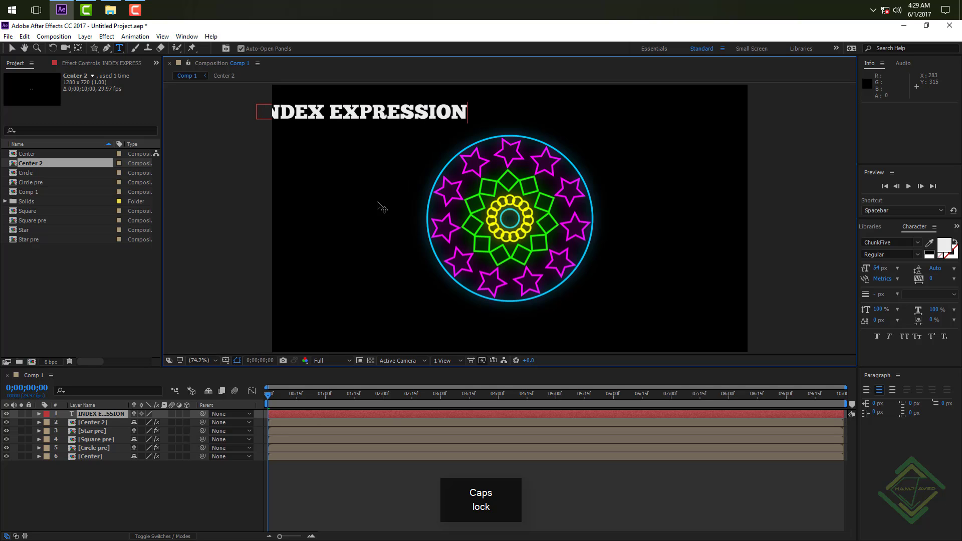
# Move the INDEX EXPRESSION title to about 640, 92 so it is centered above the rings.
pyautogui.click(11, 49)
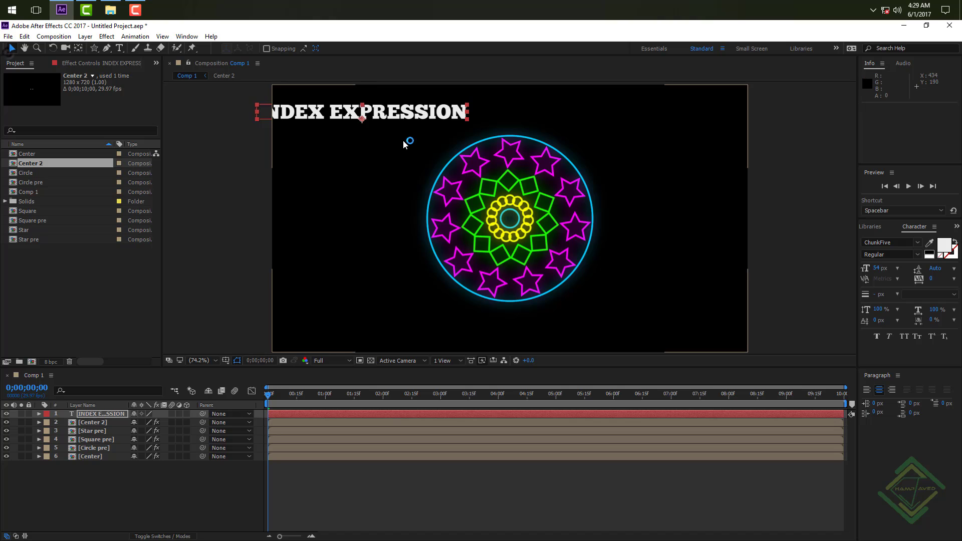
pyautogui.moveTo(347, 118); pyautogui.dragTo(488, 118)
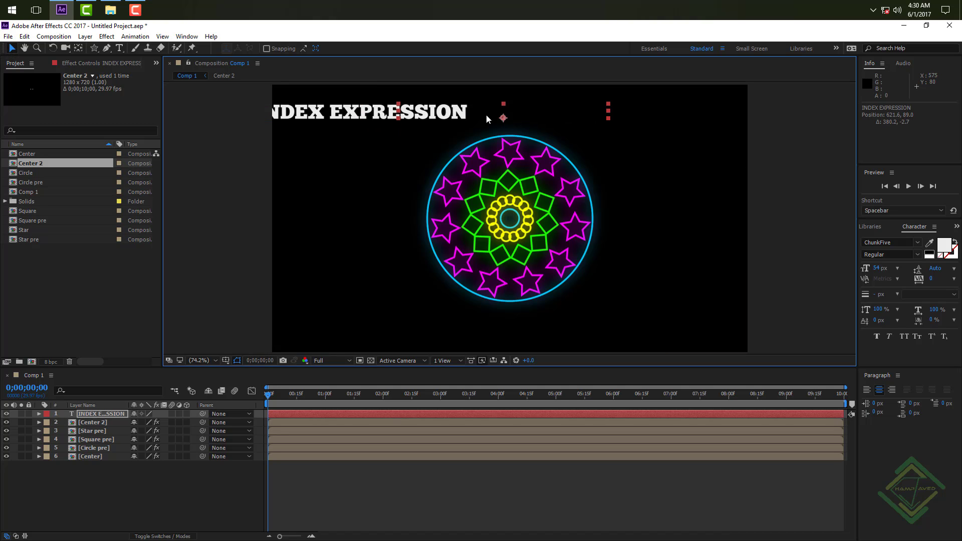
pyautogui.press('capslock')
pyautogui.press('capslock')
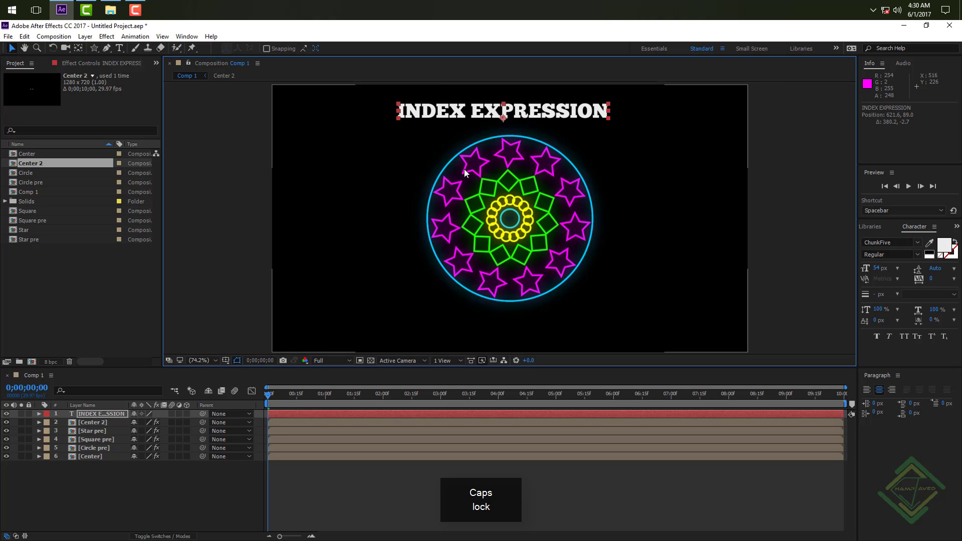
pyautogui.moveTo(458, 112); pyautogui.dragTo(465, 111)
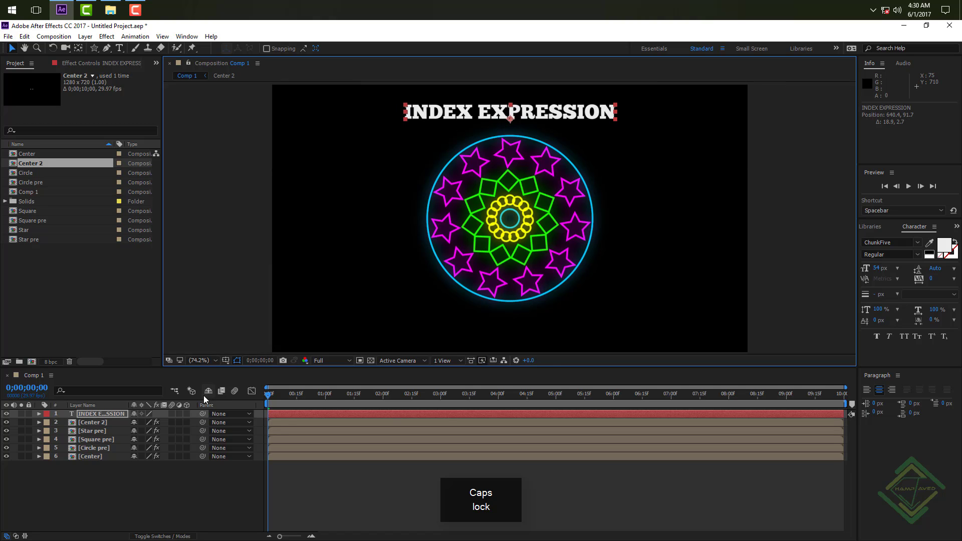
# Apply the Gradient Ramp effect to the INDEX EXPRESSION text layer.
pyautogui.click(119, 413)
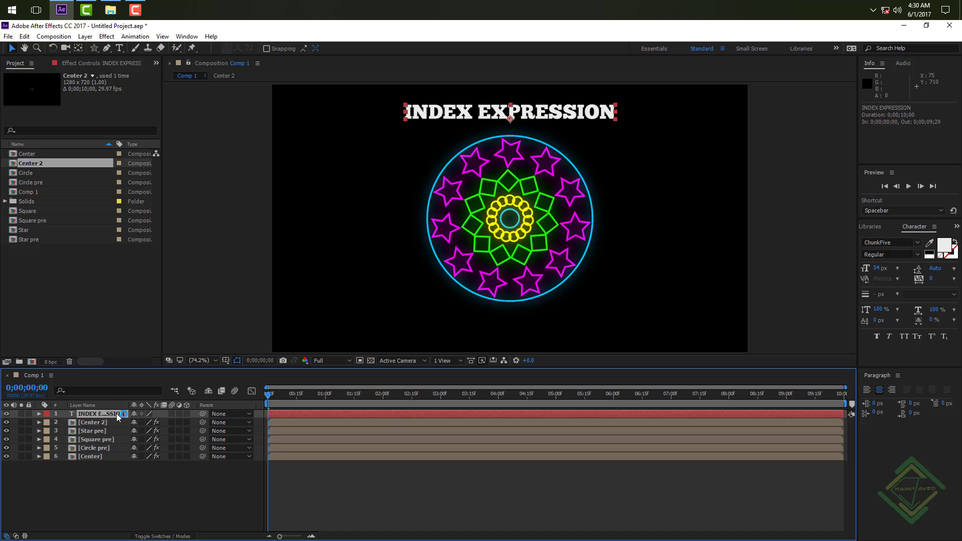
pyautogui.hotkey('ctrl', 'space')
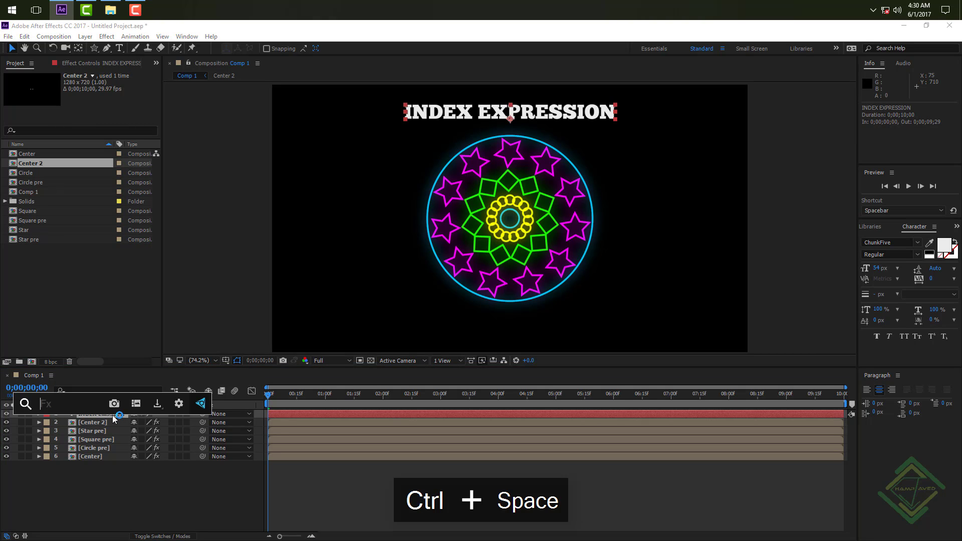
pyautogui.write('ramp')
pyautogui.press('Return')
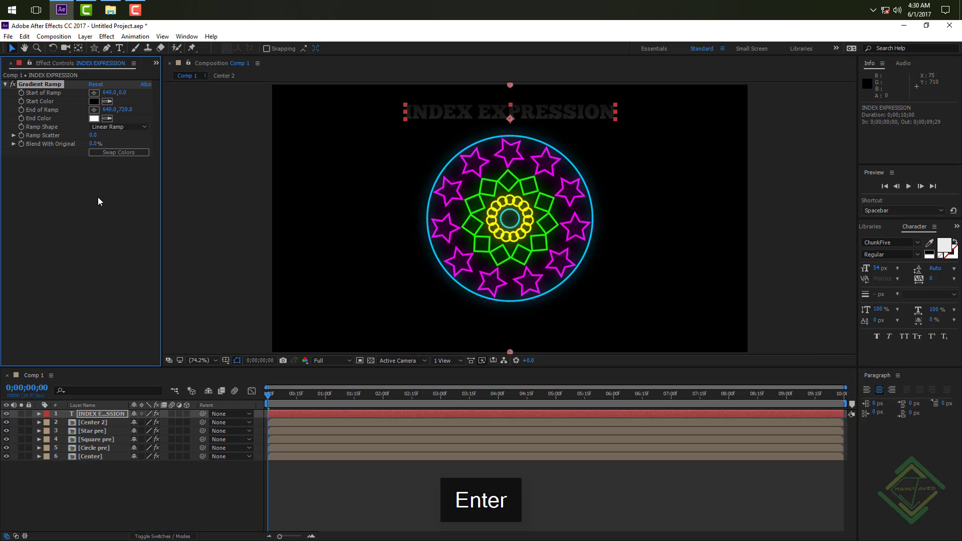
# Place the ramp's start at the title's upper edge, about 640, 50, and its end near the baseline, about 640, 94.
pyautogui.click(511, 85)
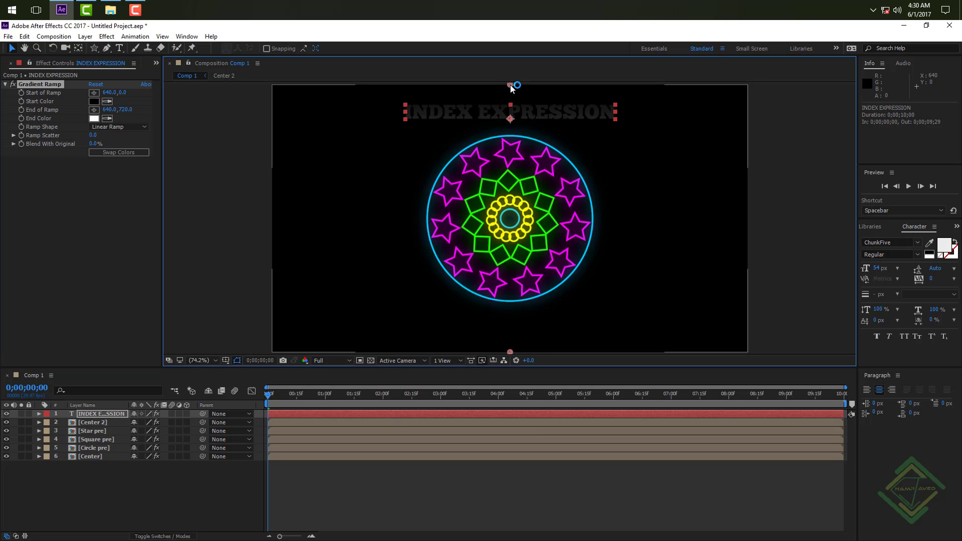
pyautogui.click(511, 85)
pyautogui.moveTo(511, 86); pyautogui.dragTo(512, 102)
pyautogui.hotkey('ctrl', 'z')
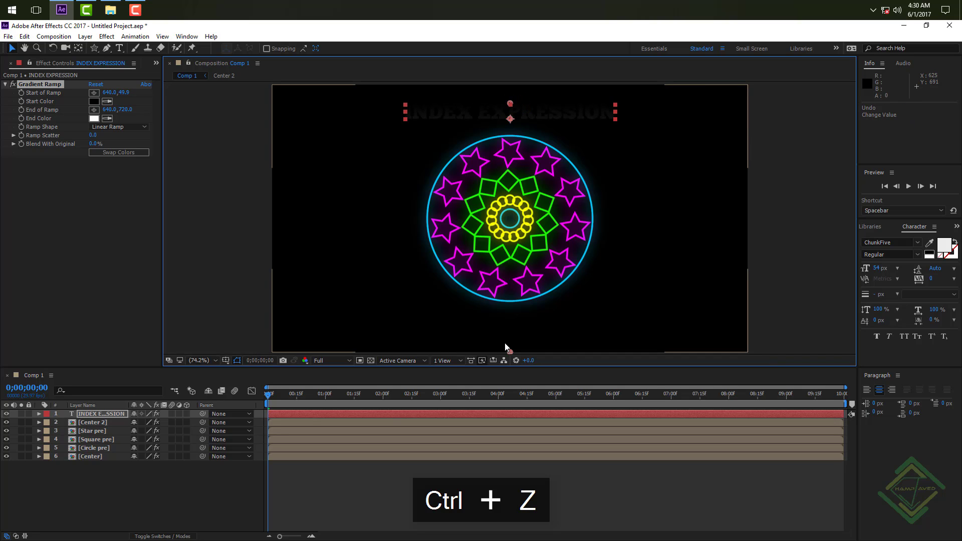
pyautogui.click(510, 351)
pyautogui.moveTo(510, 351); pyautogui.dragTo(509, 307)
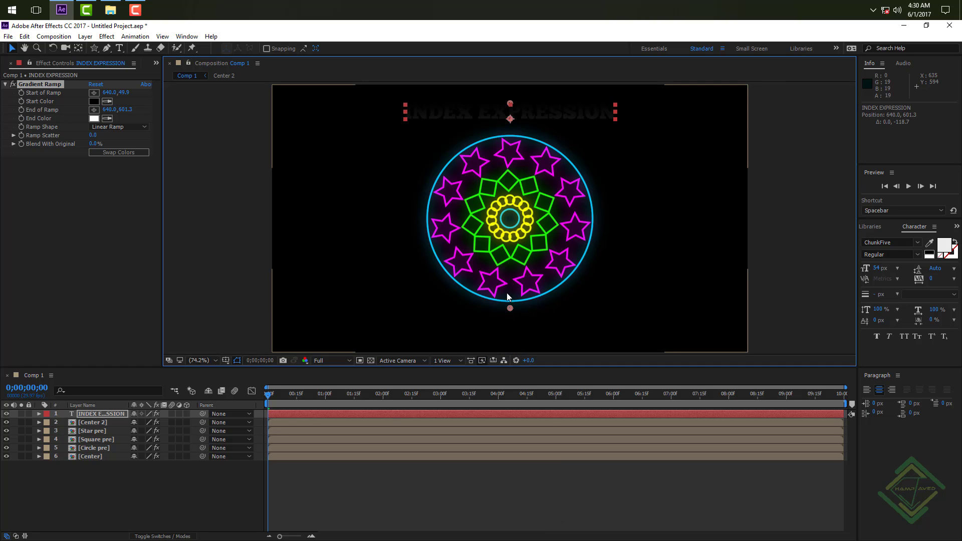
pyautogui.moveTo(506, 178); pyautogui.dragTo(514, 117)
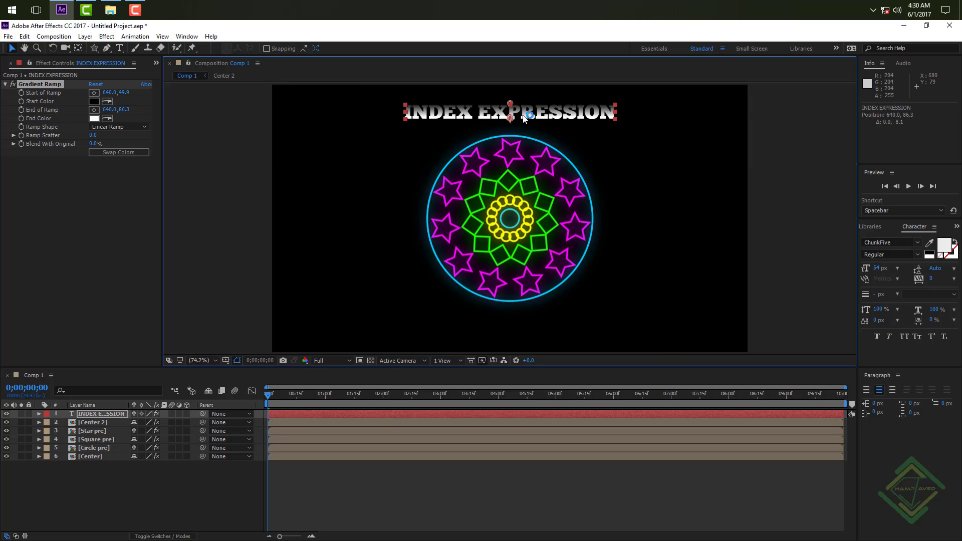
pyautogui.hotkey('ctrl', 'z')
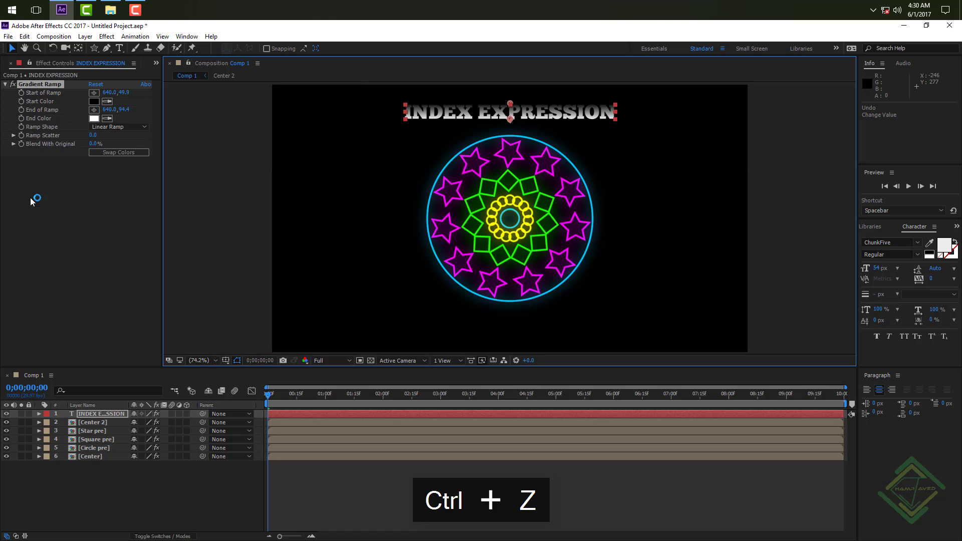
# Set the Gradient Ramp's Start Color to orange FFA200.
pyautogui.click(93, 101)
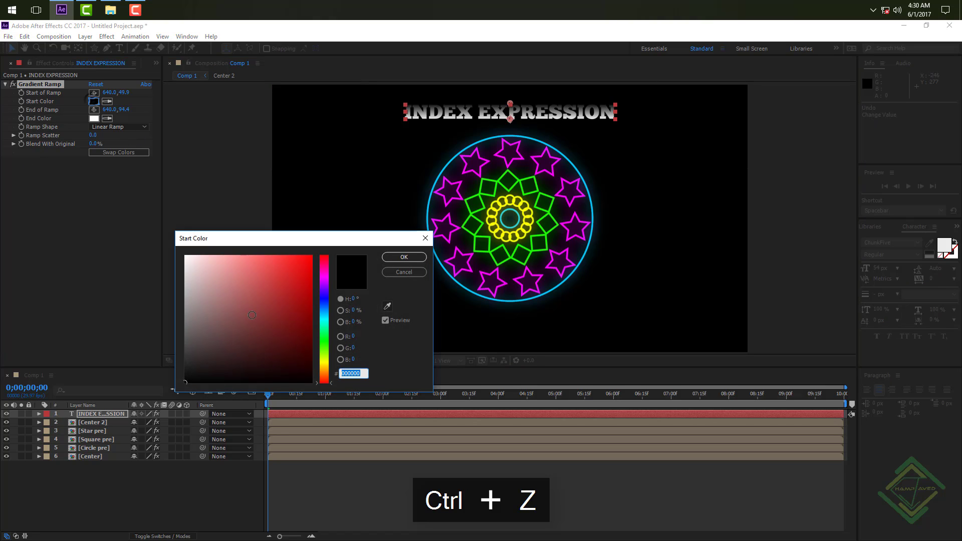
pyautogui.moveTo(323, 356); pyautogui.dragTo(322, 369)
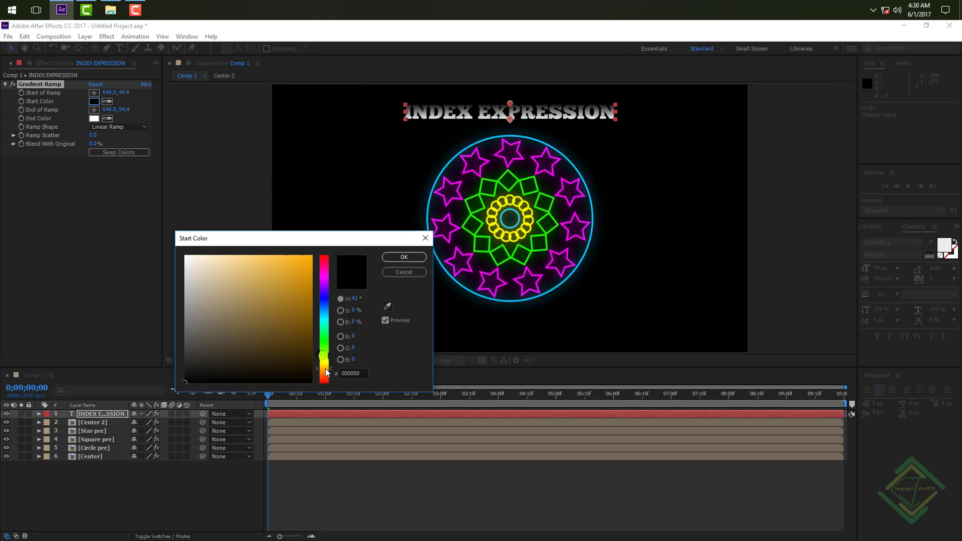
pyautogui.click(311, 267)
pyautogui.moveTo(316, 263); pyautogui.dragTo(321, 244)
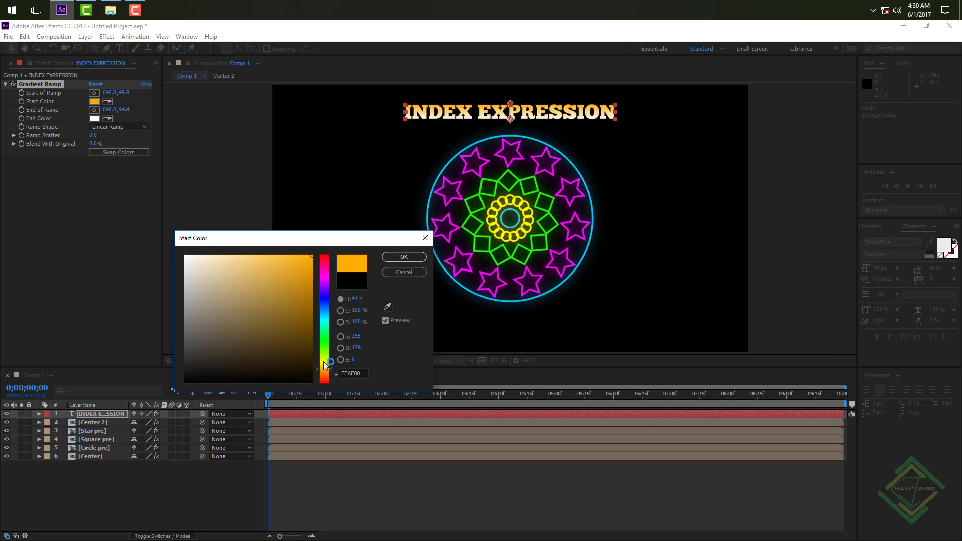
pyautogui.moveTo(323, 370); pyautogui.dragTo(325, 373)
pyautogui.click(401, 257)
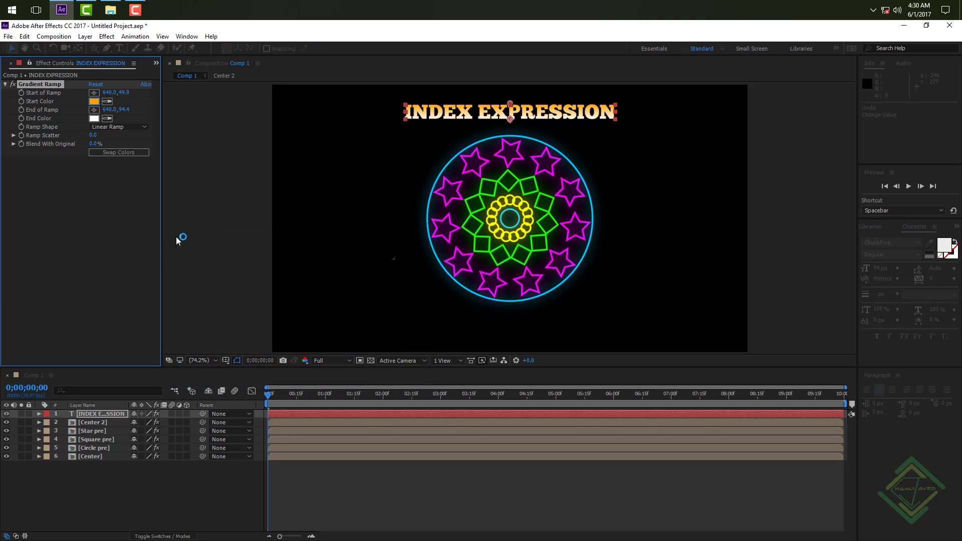
# Sample the ramp's start color for its End Color and darken it to CD8200.
pyautogui.click(108, 118)
pyautogui.click(94, 101)
pyautogui.click(94, 118)
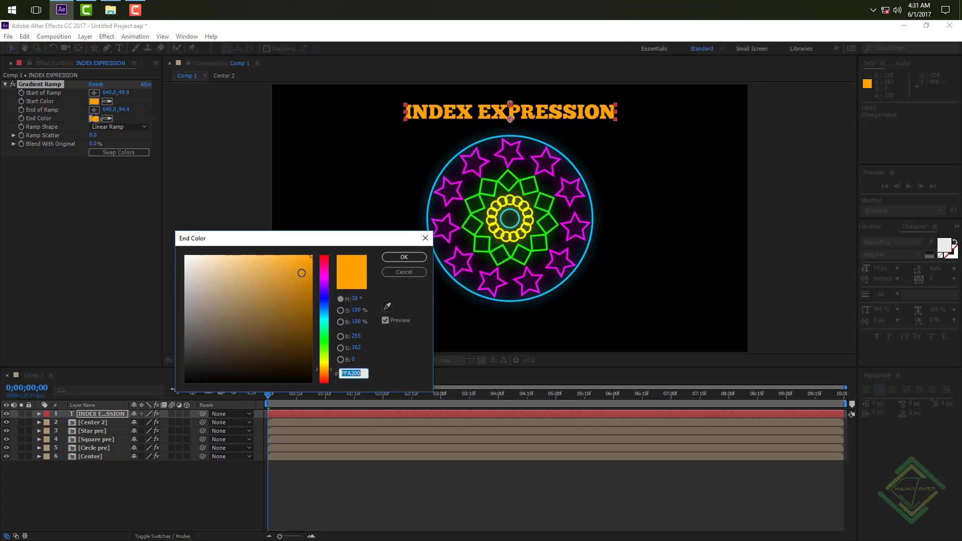
pyautogui.moveTo(311, 263); pyautogui.dragTo(321, 280)
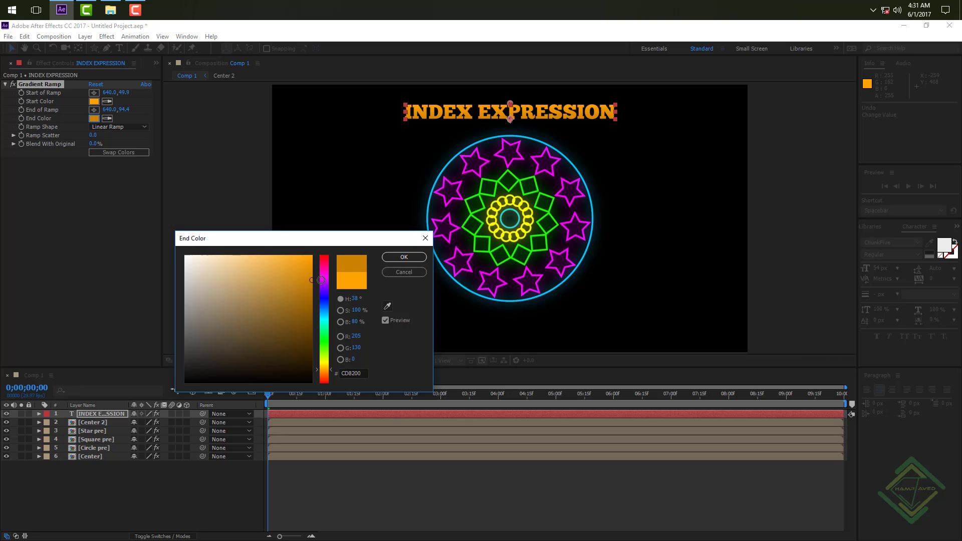
pyautogui.click(404, 257)
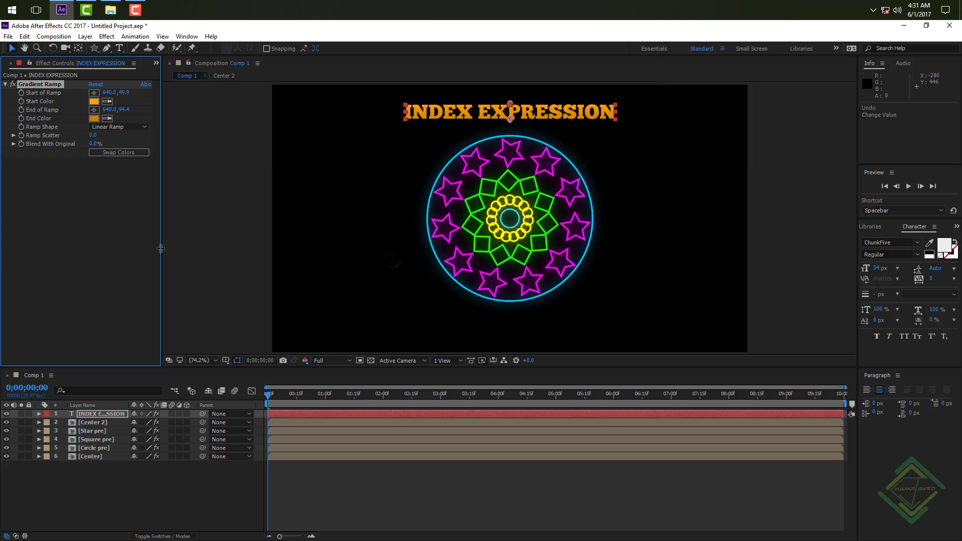
# Apply Bevel Alpha to the INDEX EXPRESSION layer with an Edge Thickness of 1.5.
pyautogui.click(109, 413)
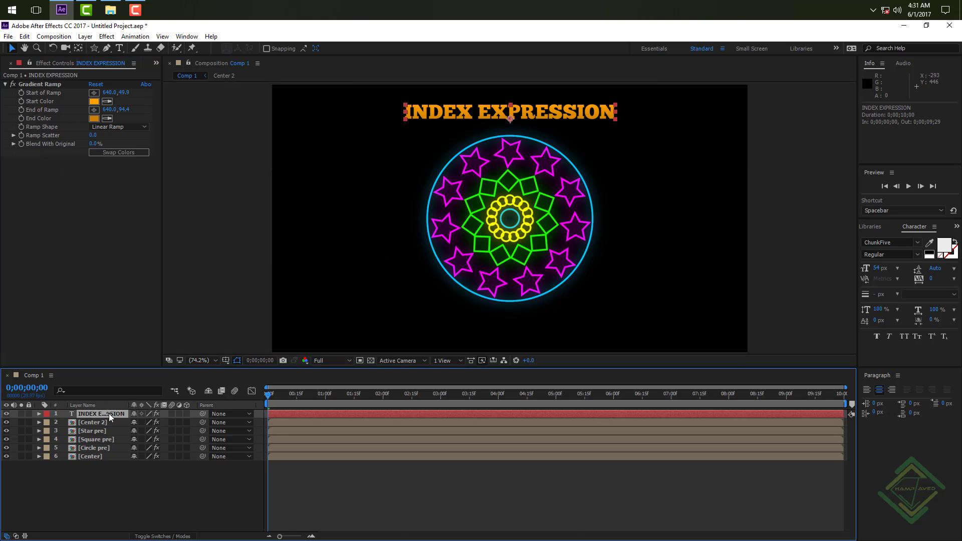
pyautogui.hotkey('ctrl', 'space')
pyautogui.write('ve')
pyautogui.press('BackSpace')
pyautogui.press('BackSpace')
pyautogui.write('bev')
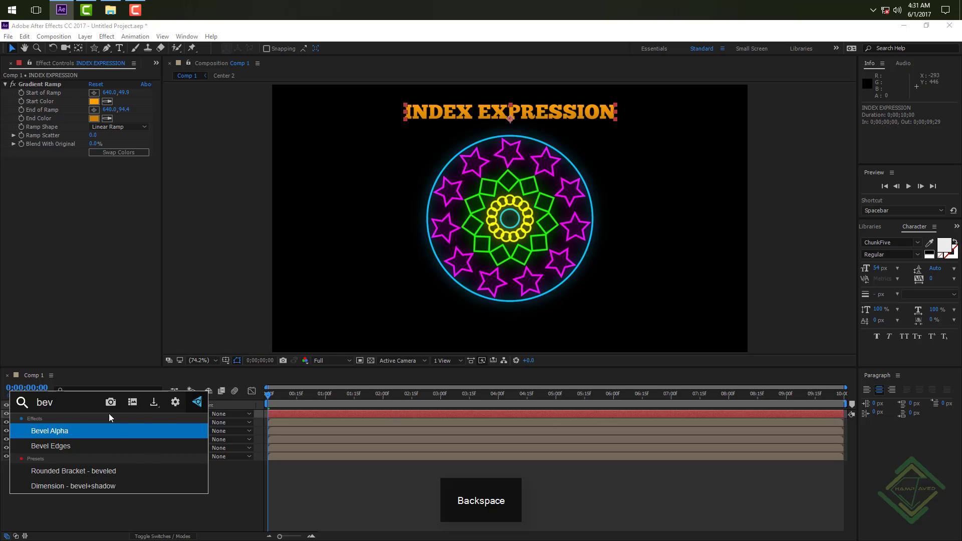
pyautogui.press('Return')
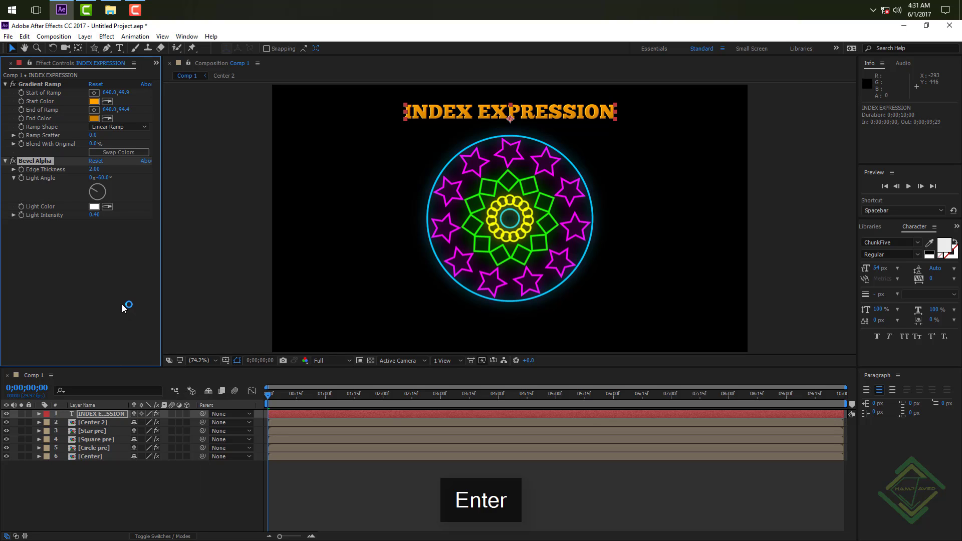
pyautogui.click(90, 168)
pyautogui.write('1.5')
pyautogui.press('Return')
# Apply the Glow effect to the INDEX EXPRESSION layer and set its Glow Threshold to 59%.
pyautogui.click(114, 413)
pyautogui.hotkey('ctrl', 'space')
pyautogui.write('glow')
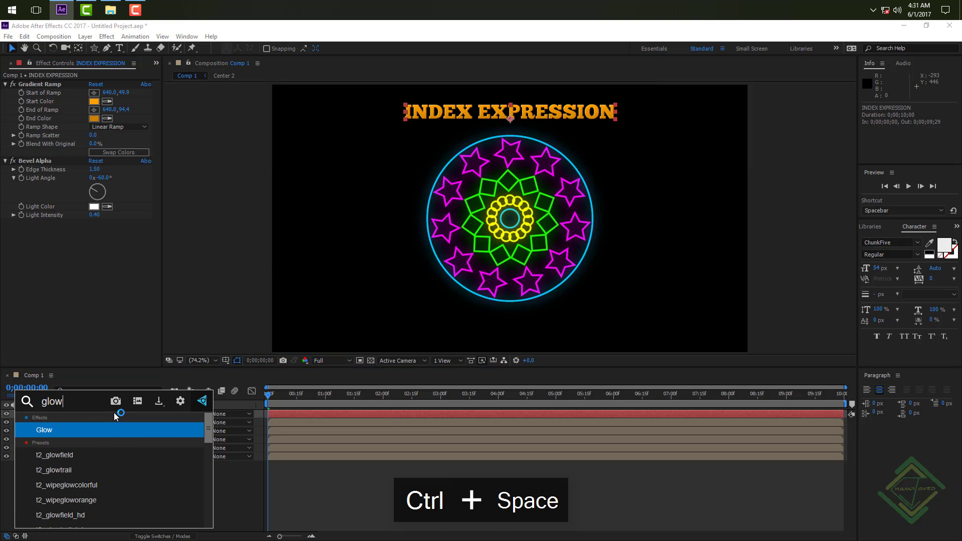
pyautogui.press('Return')
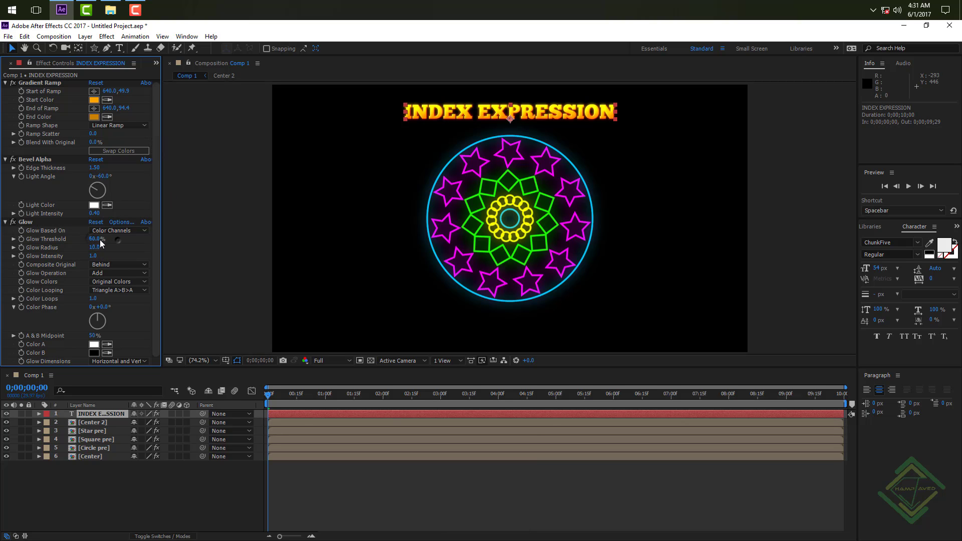
pyautogui.moveTo(96, 239)
pyautogui.mouseDown()
pyautogui.moveTo(116, 235)
pyautogui.moveTo(86, 236)
pyautogui.mouseUp()
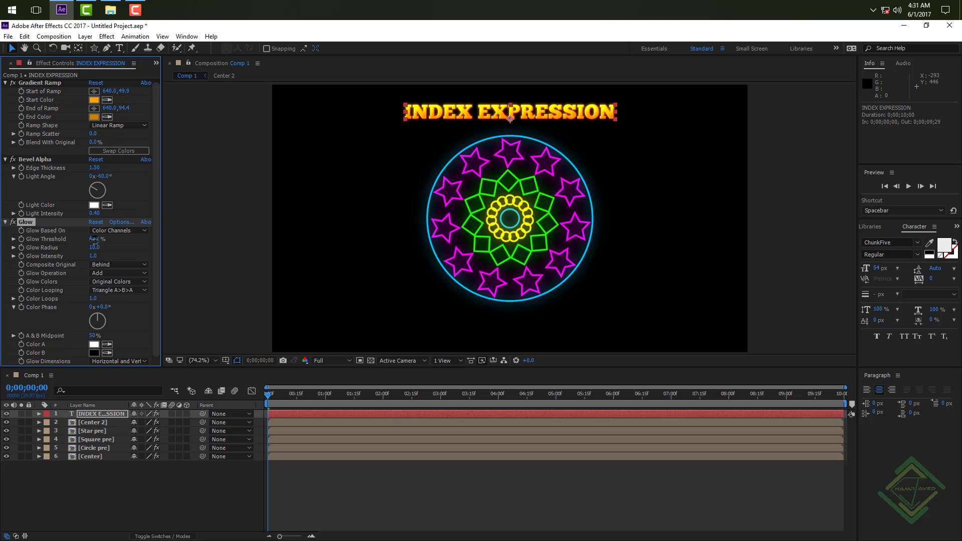
pyautogui.click(94, 239)
pyautogui.write('59')
pyautogui.press('Return')
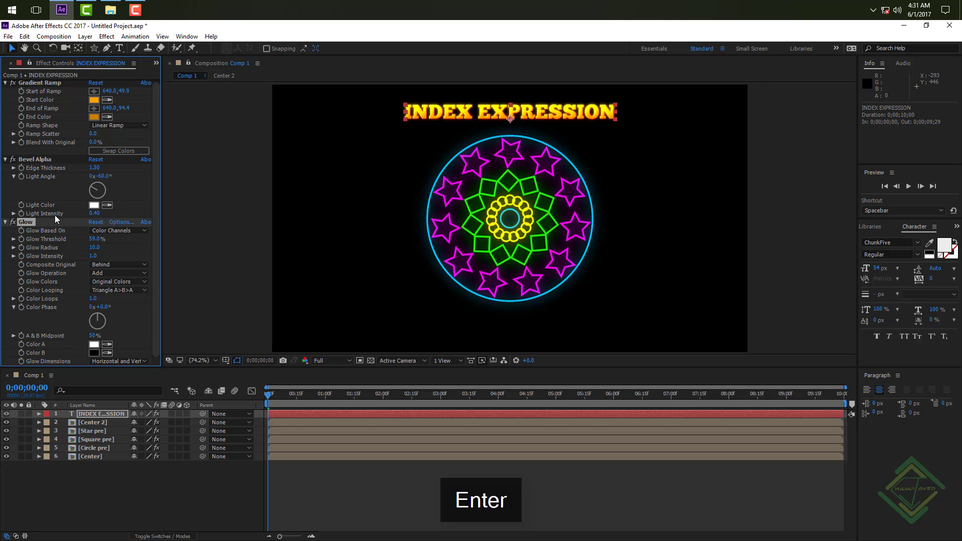
# Collapse the title's existing effects and apply CC Light Sweep to the INDEX EXPRESSION layer.
pyautogui.click(5, 222)
pyautogui.click(5, 160)
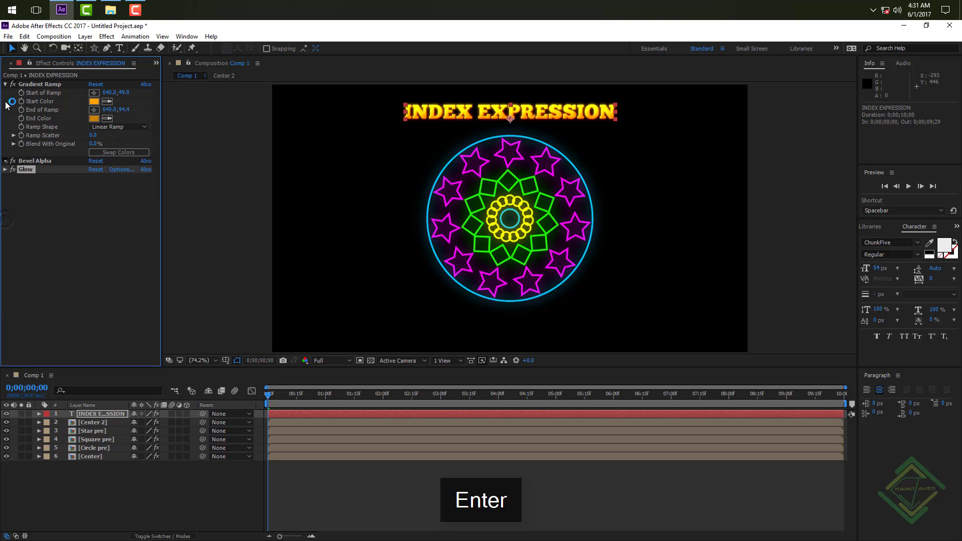
pyautogui.click(6, 83)
pyautogui.hotkey('ctrl', 'space')
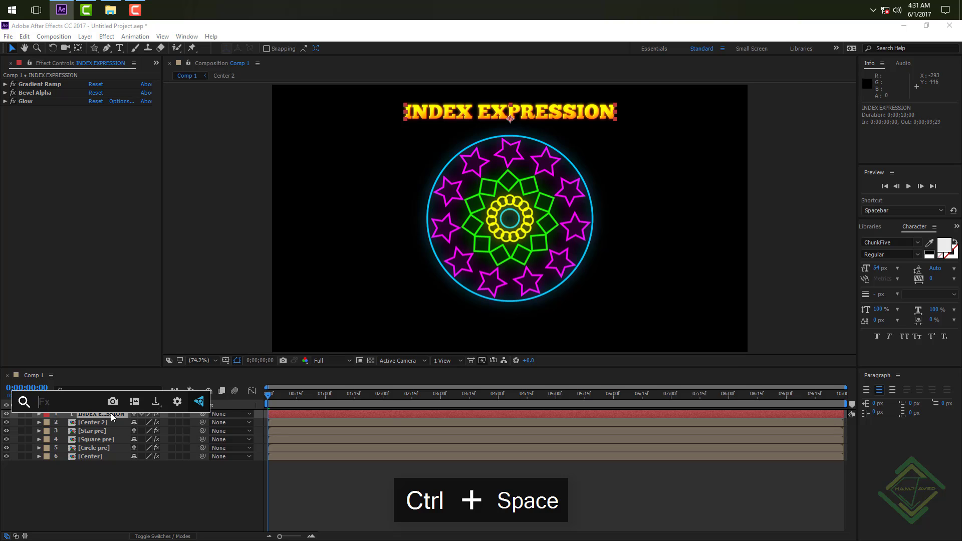
pyautogui.write('sw')
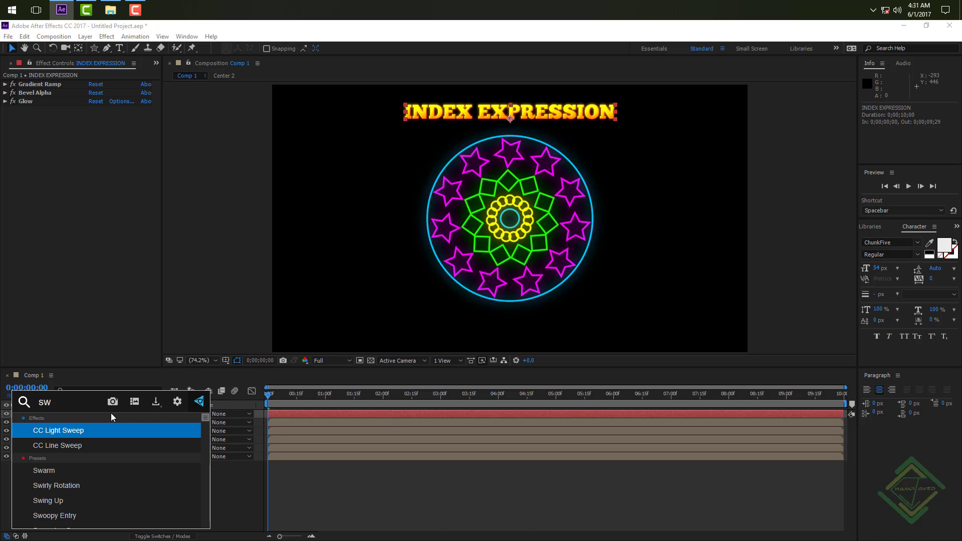
pyautogui.press('Return')
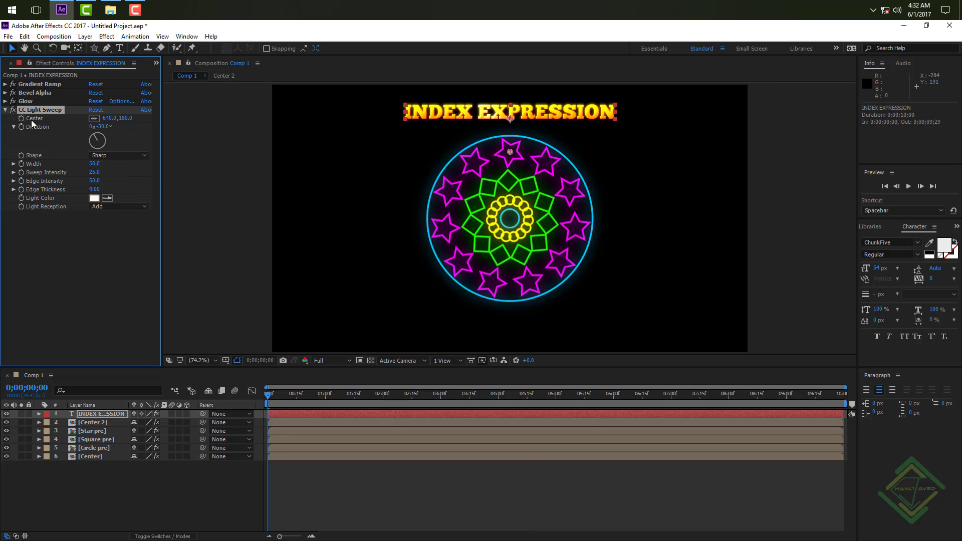
# Set the CC Light Sweep Center to 617, 180 and give it the expression [value[0]+time*100,value[1]].
pyautogui.moveTo(108, 119); pyautogui.dragTo(100, 140)
pyautogui.keyDown('alt'); pyautogui.click(20, 119); pyautogui.keyUp('alt')
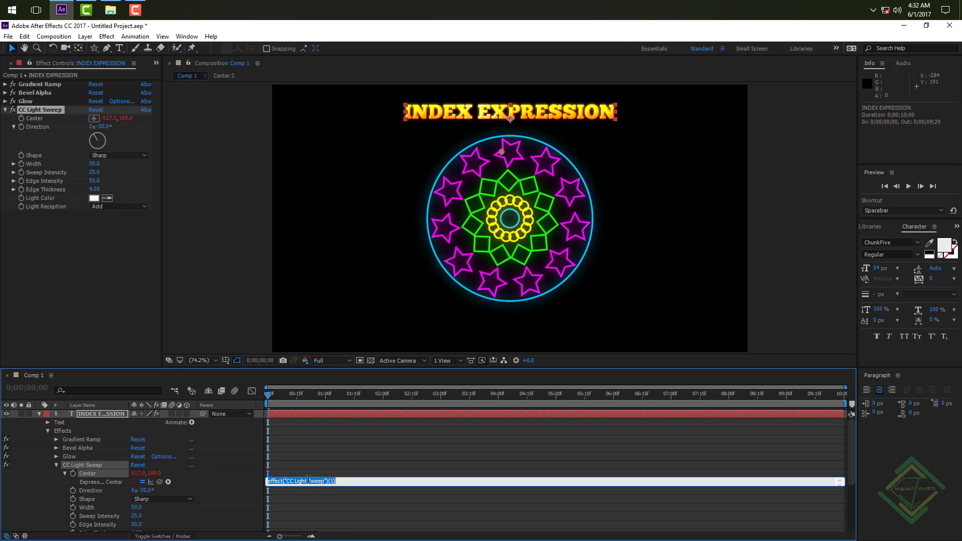
pyautogui.press('BackSpace')
pyautogui.write('00')
pyautogui.press('Left')
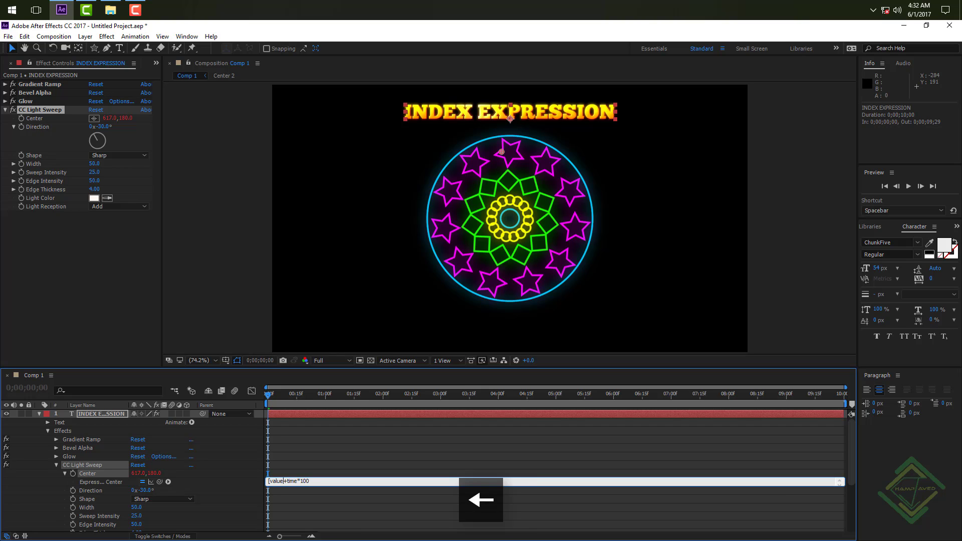
pyautogui.write('[0]')
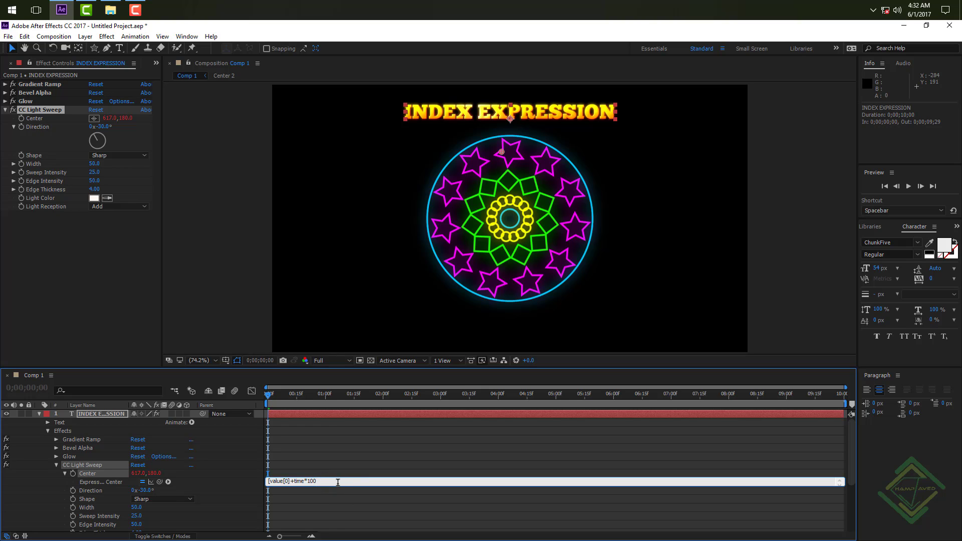
pyautogui.write('value[1')
pyautogui.press('Return')
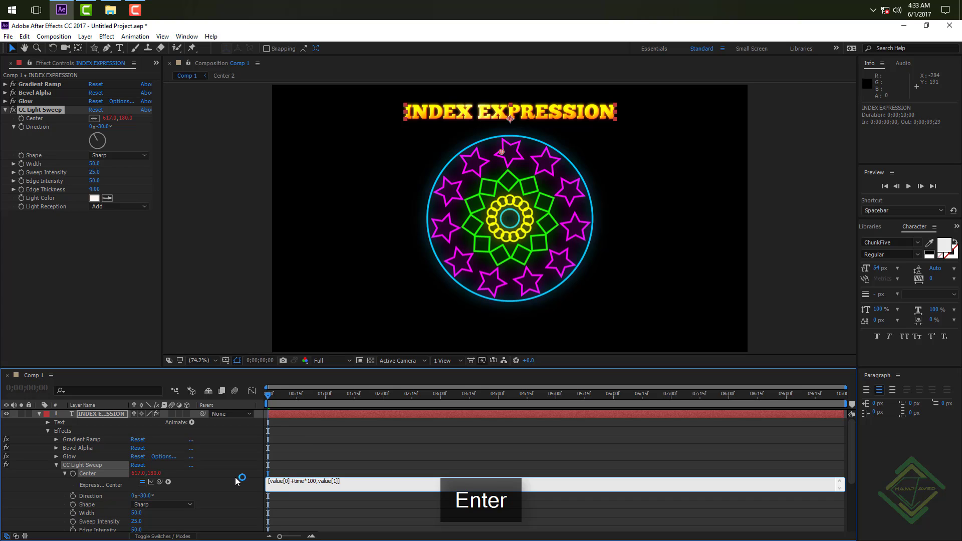
pyautogui.press('BackSpace')
pyautogui.click(234, 479)
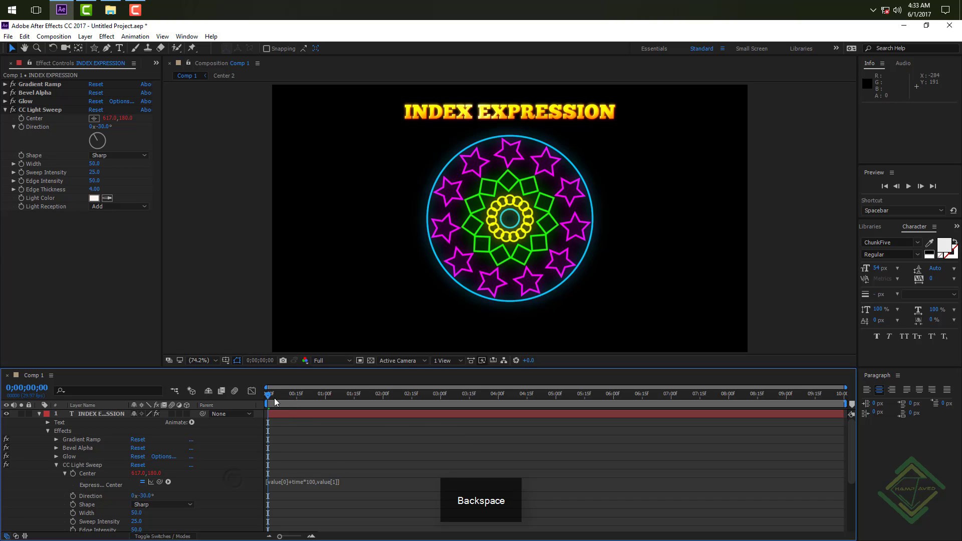
# Collapse the INDEX EXPRESSION layer's properties and preview the light sweep animation from the first frame.
pyautogui.click(39, 415)
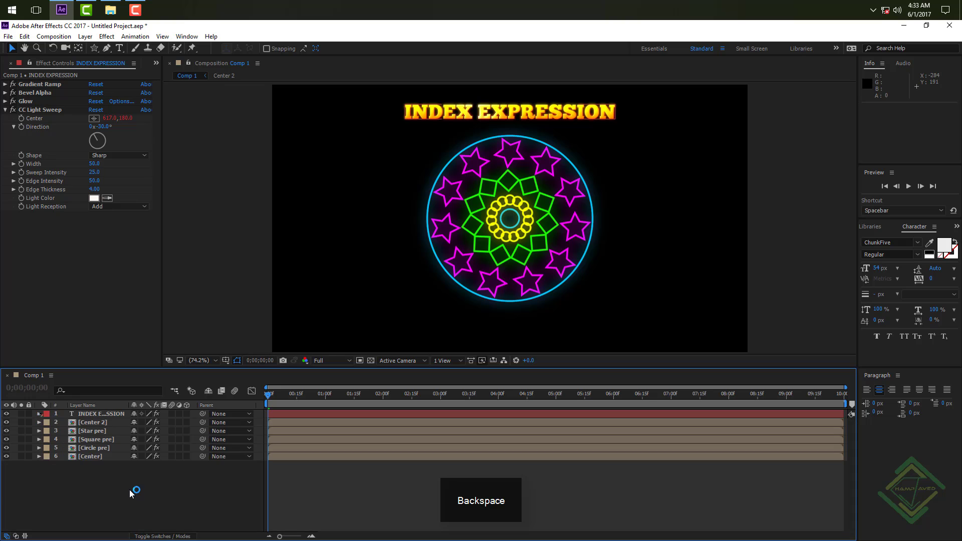
pyautogui.press('space')
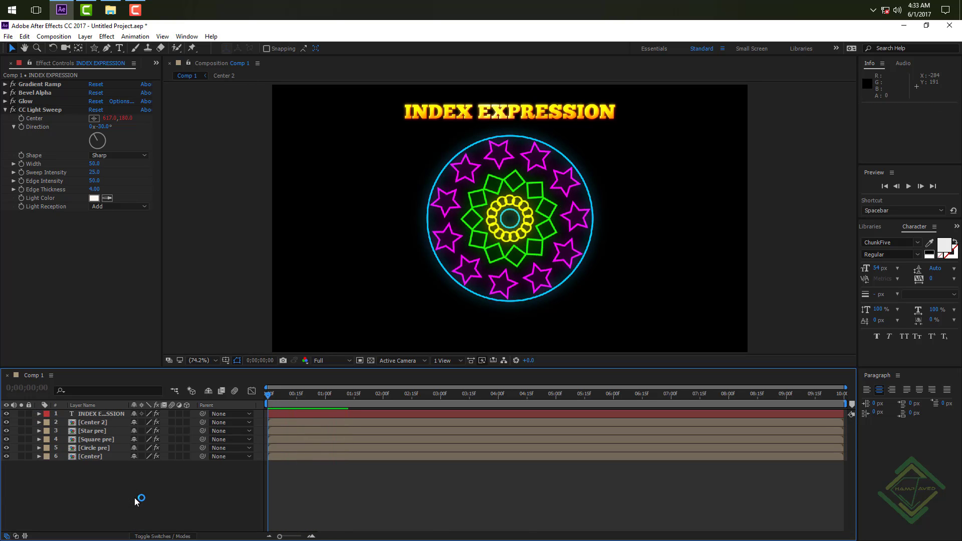
pyautogui.press('space')
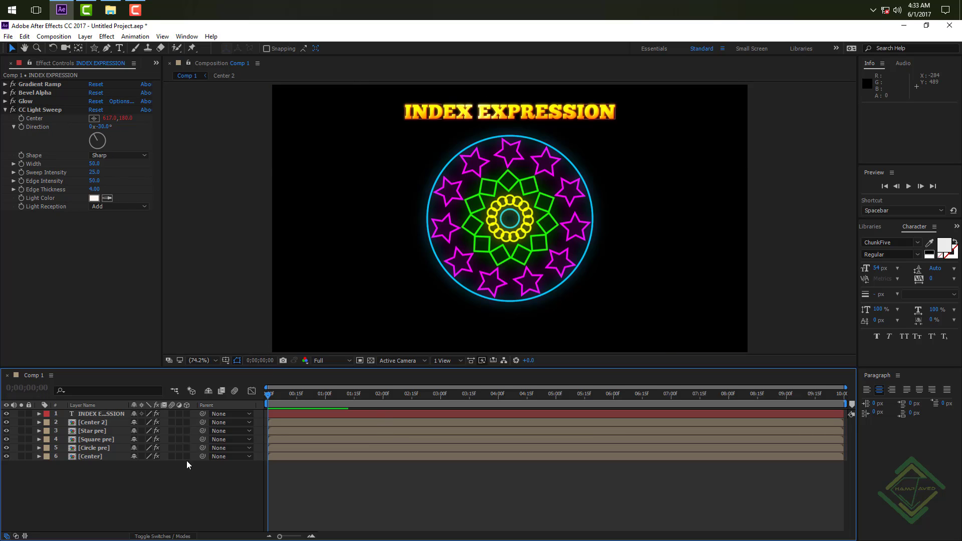
# Shift the CC Light Sweep Center to 364, 180, before the title's first letter, and play the preview.
pyautogui.moveTo(108, 118); pyautogui.dragTo(12, 121)
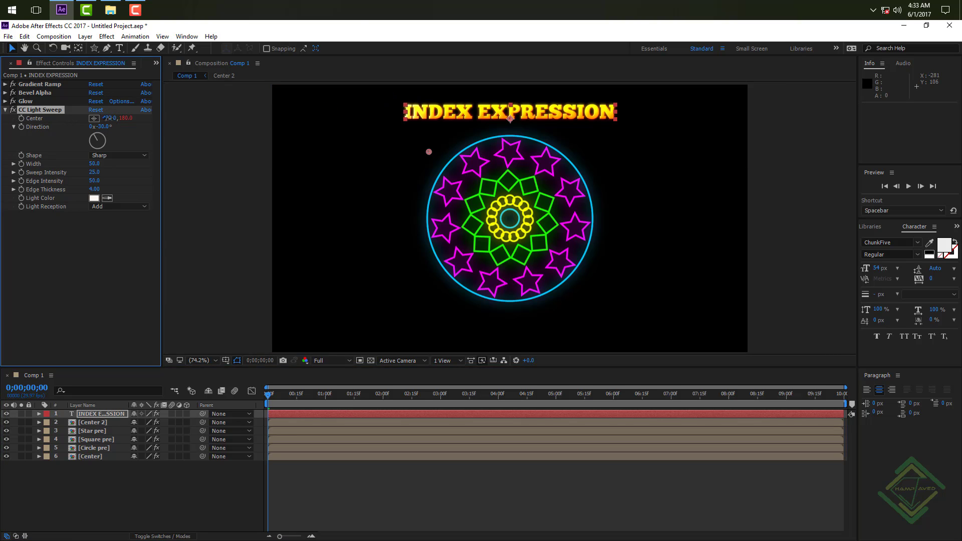
pyautogui.moveTo(103, 118)
pyautogui.mouseDown()
pyautogui.moveTo(123, 116)
pyautogui.moveTo(72, 118)
pyautogui.mouseUp()
pyautogui.click(200, 495)
pyautogui.press('space')
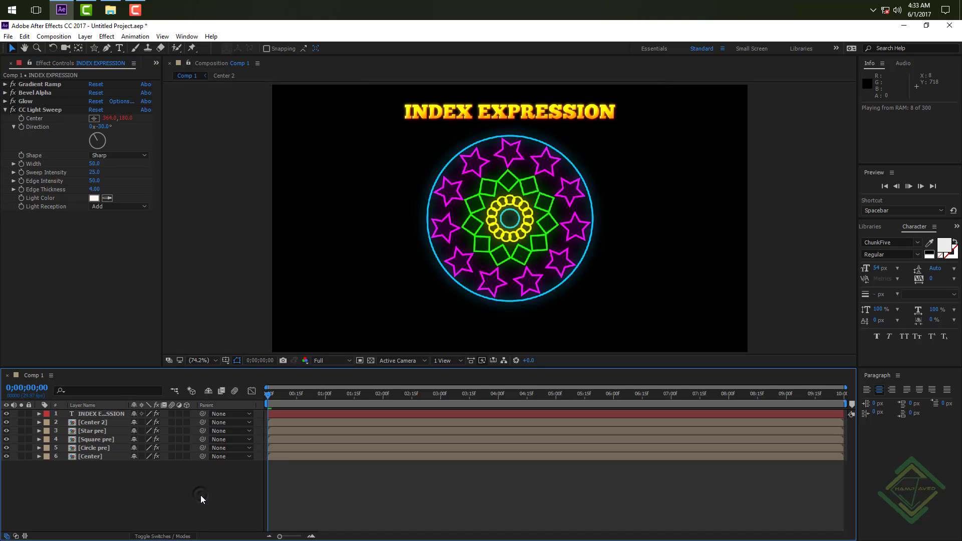